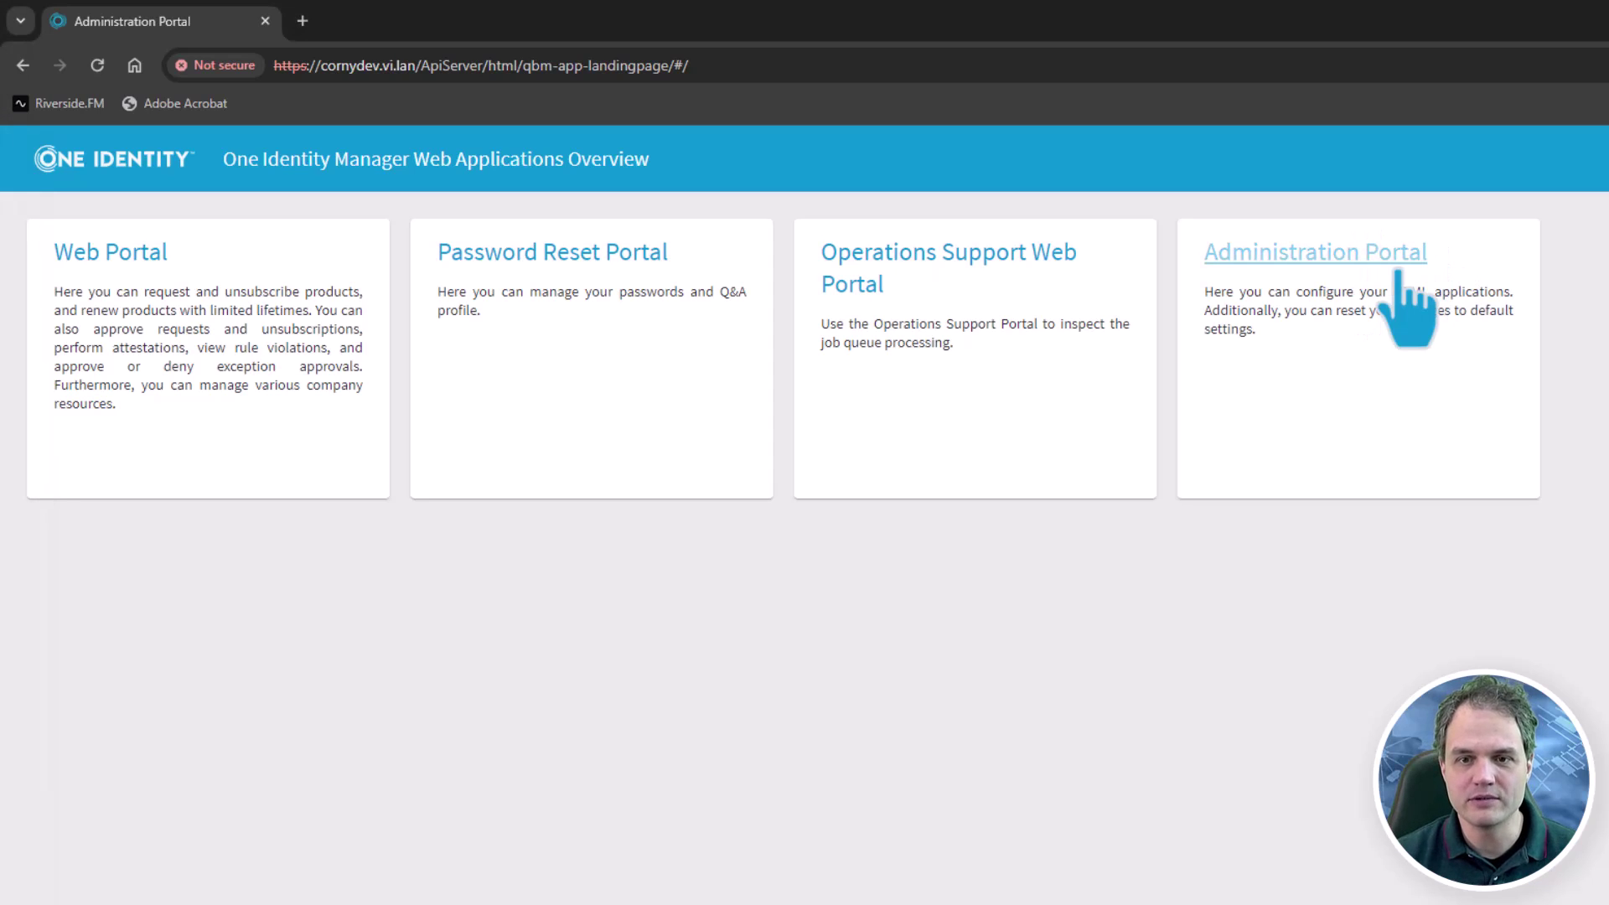
Go to the Administration Portal and open its Configuration page for the API Server project.
click(1398, 272)
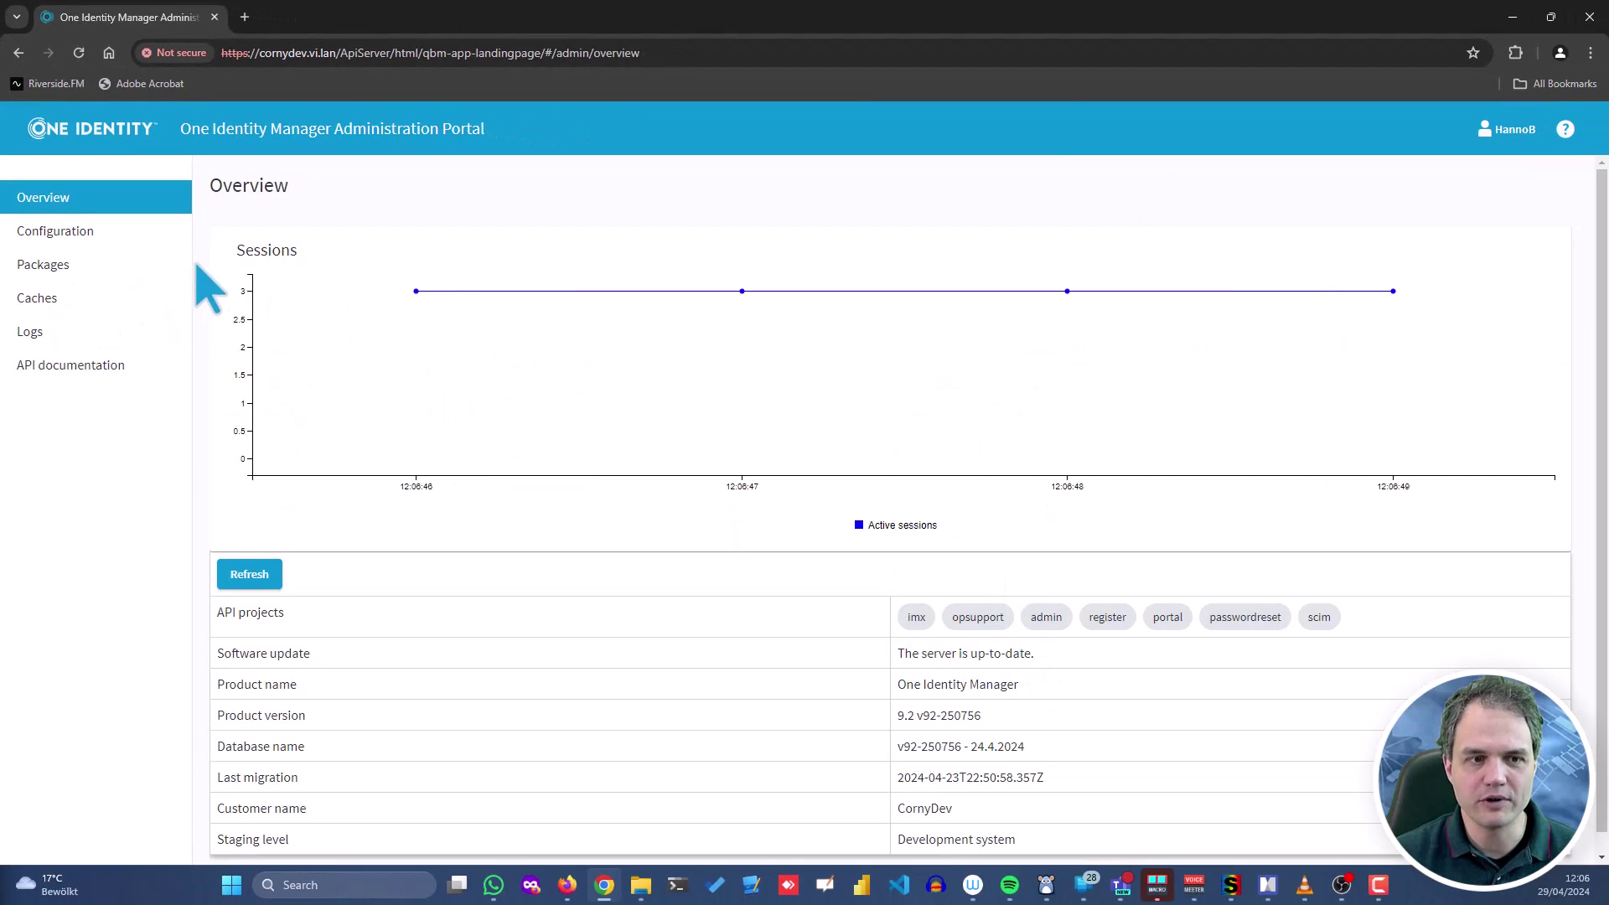
click(119, 276)
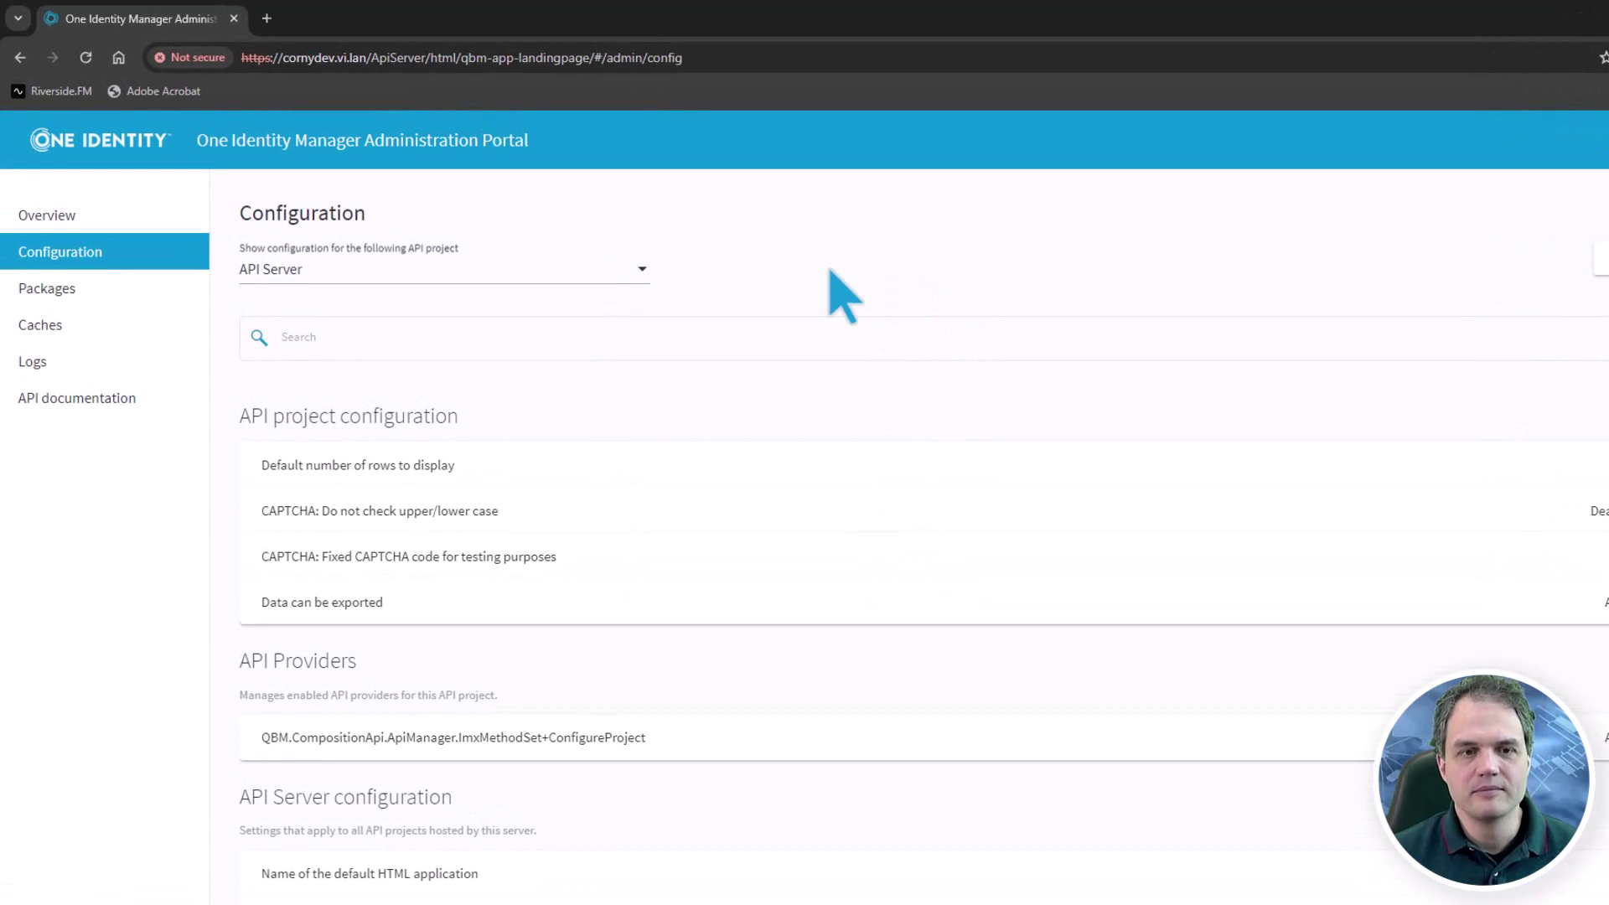
click(622, 283)
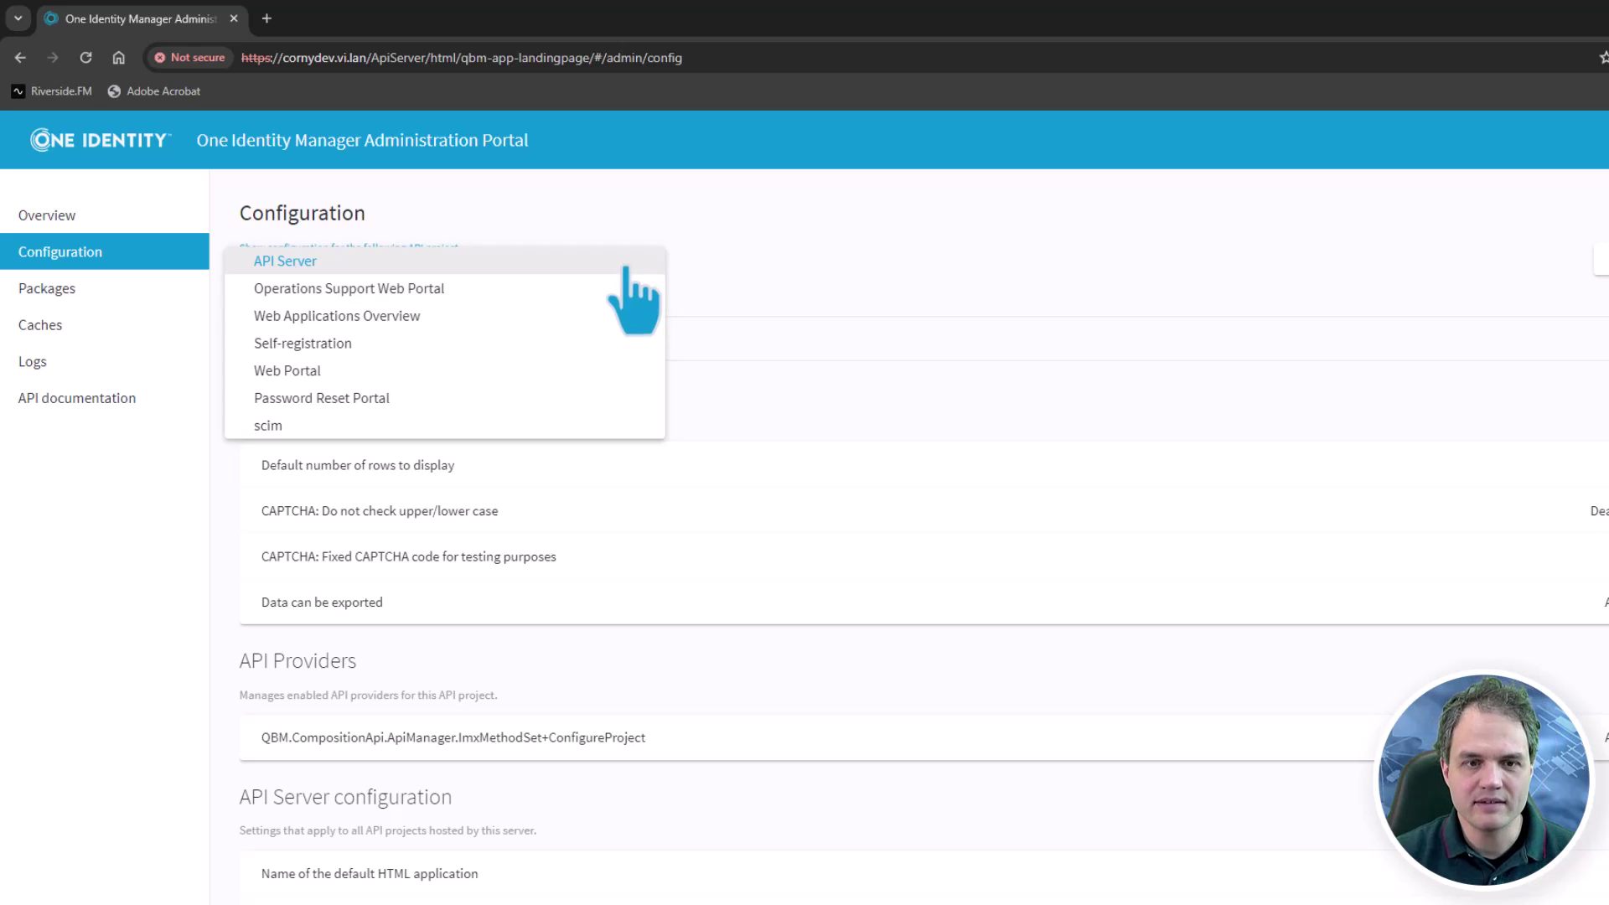
click(625, 266)
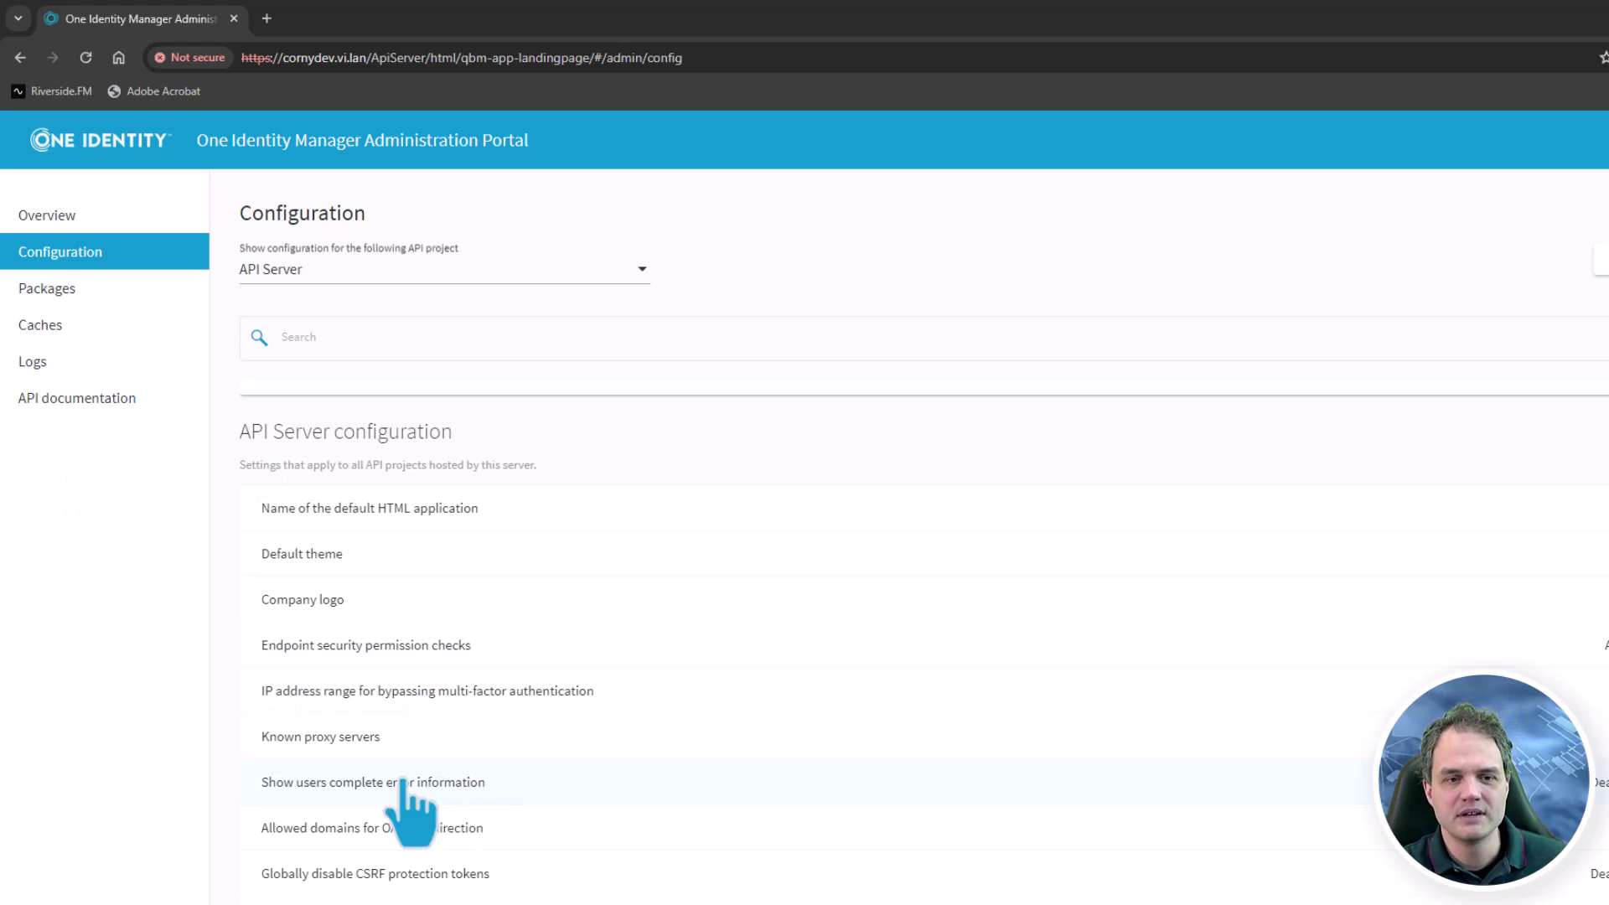
scroll(339, 834, down, 15)
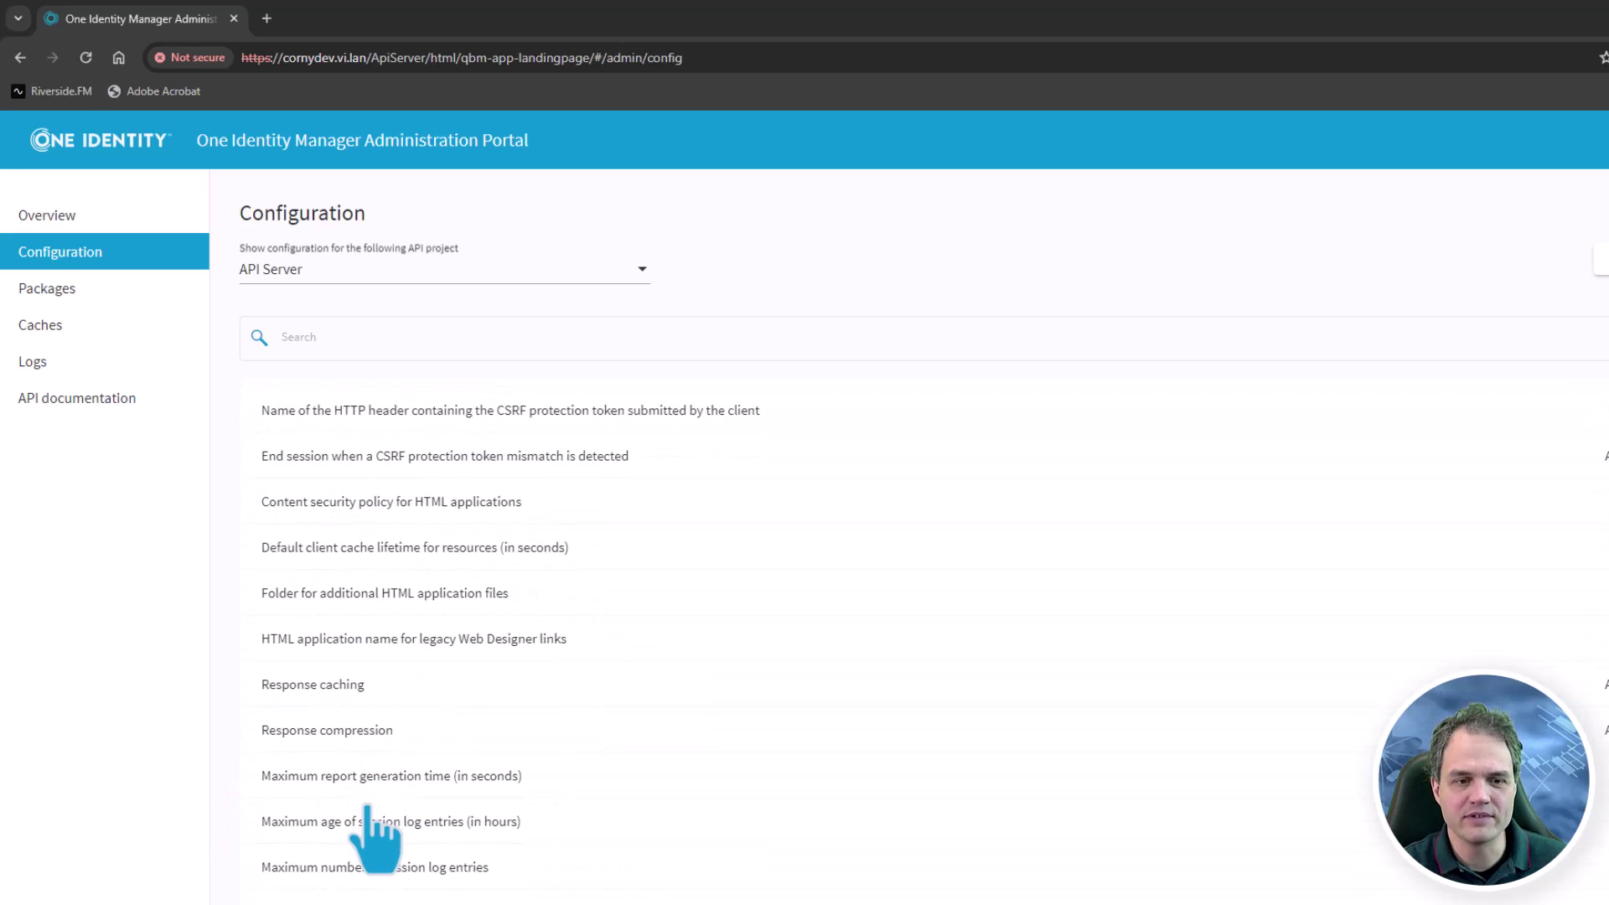
scroll(377, 834, down, 3)
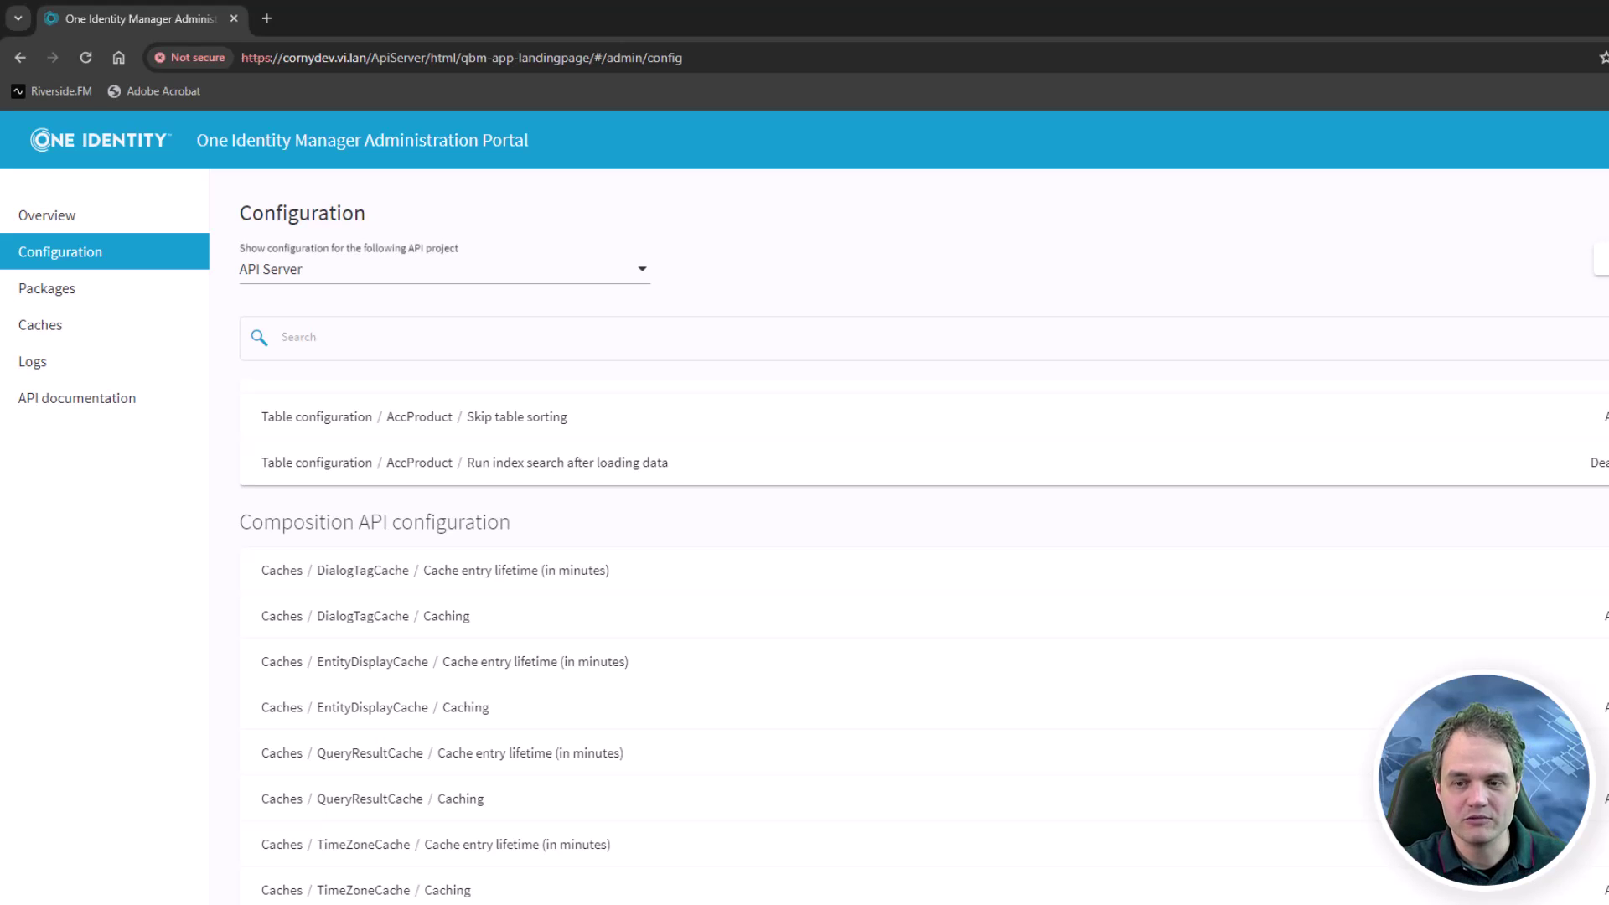
scroll(1210, 460, up, 15)
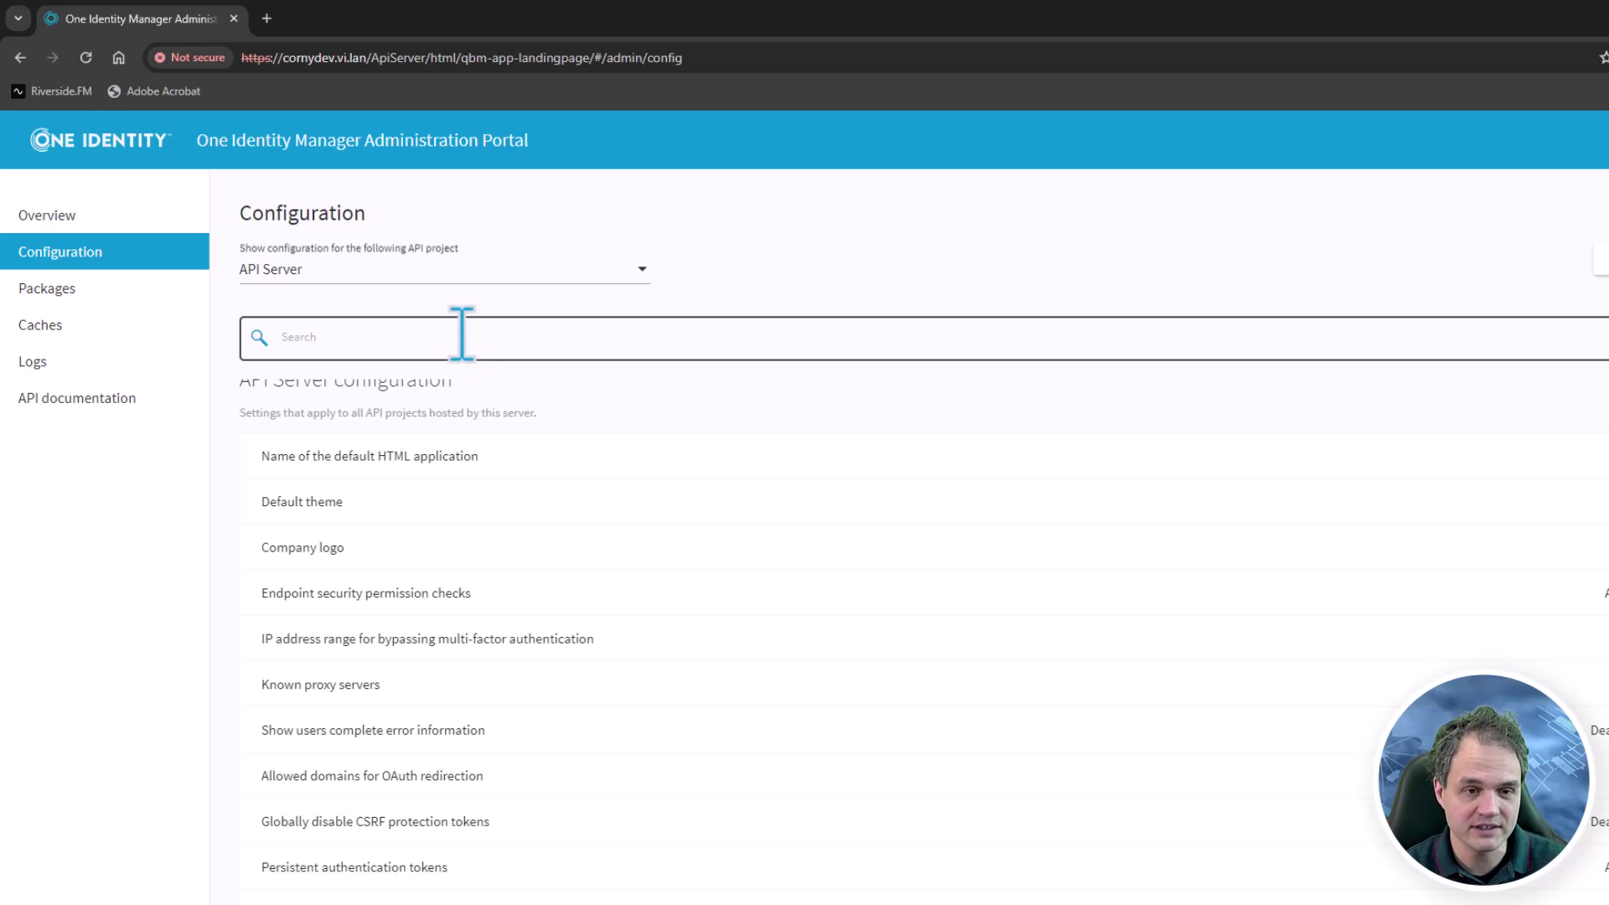
click(462, 334)
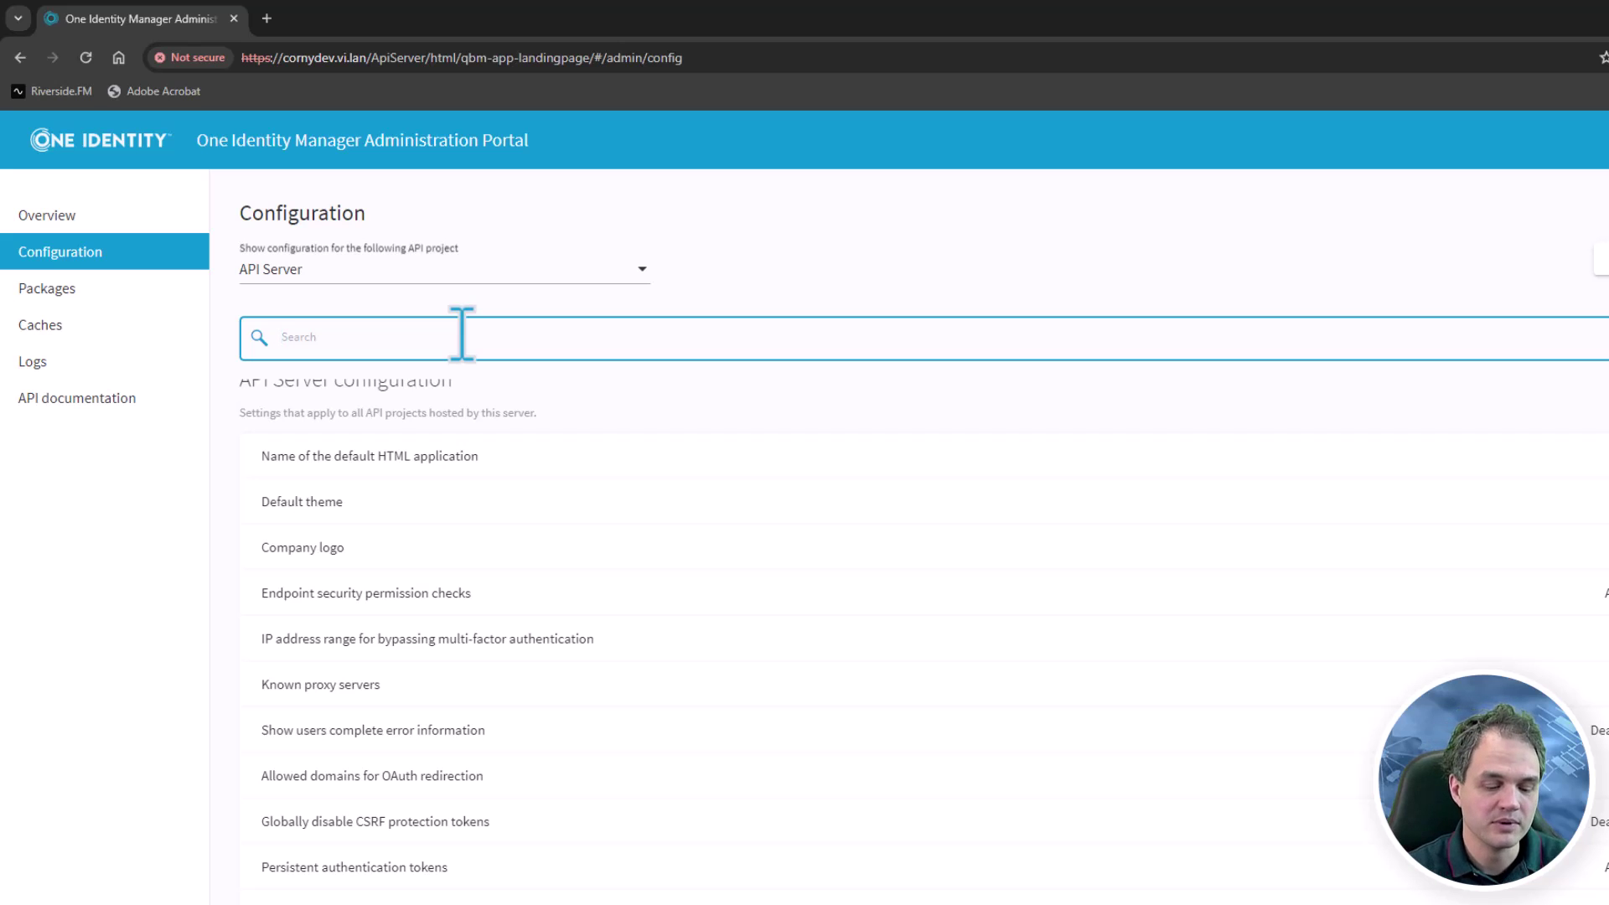
text(persistent)
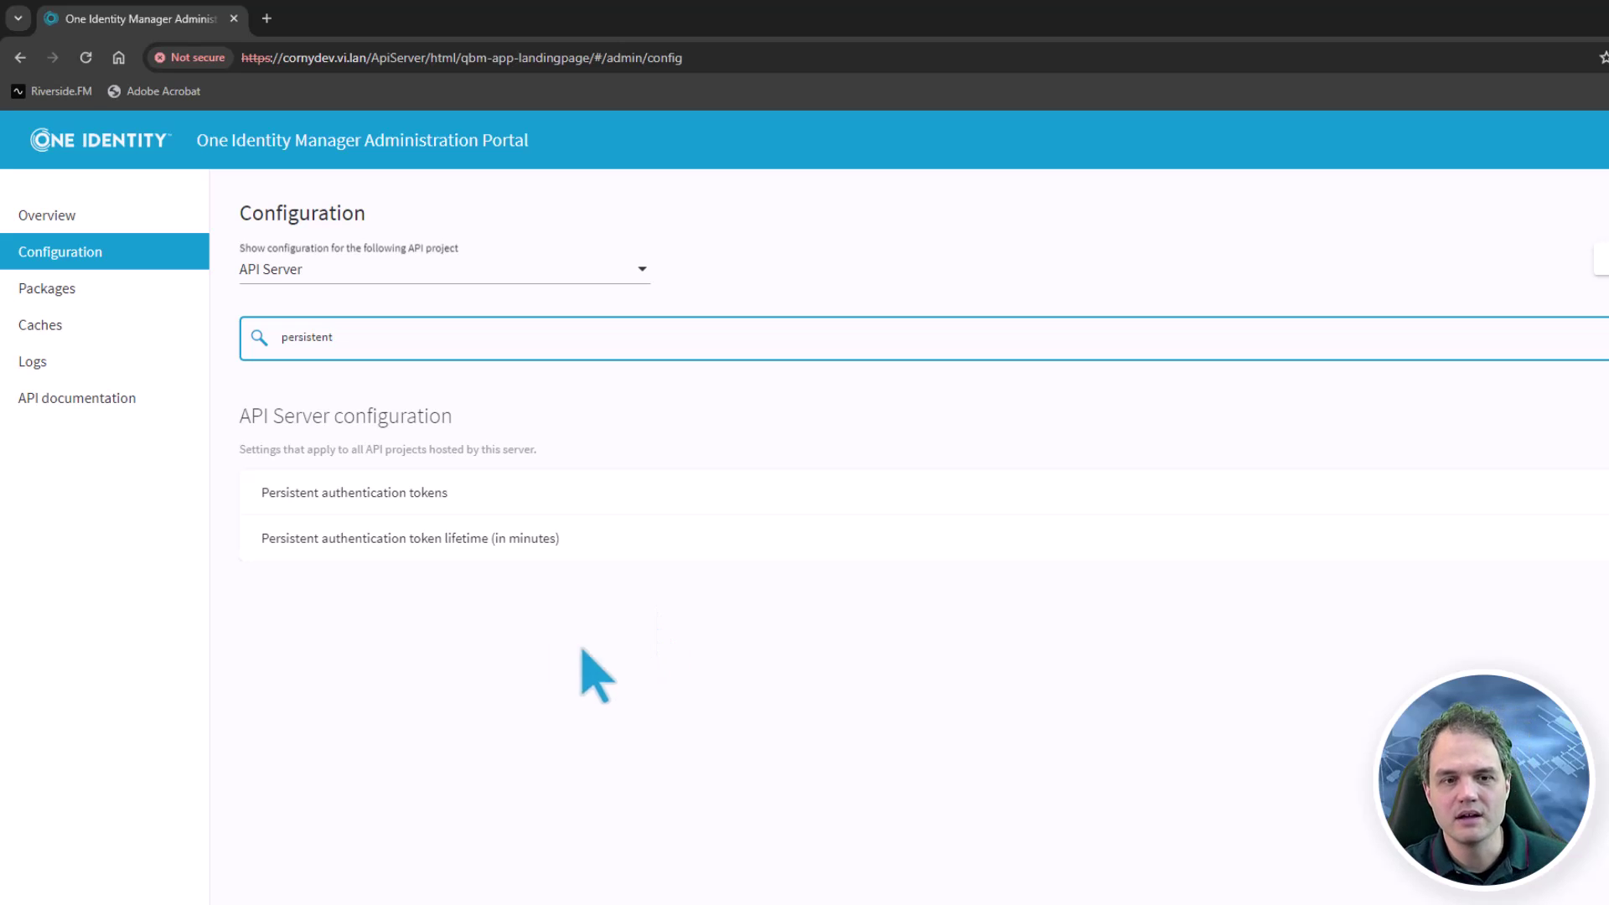
click(474, 510)
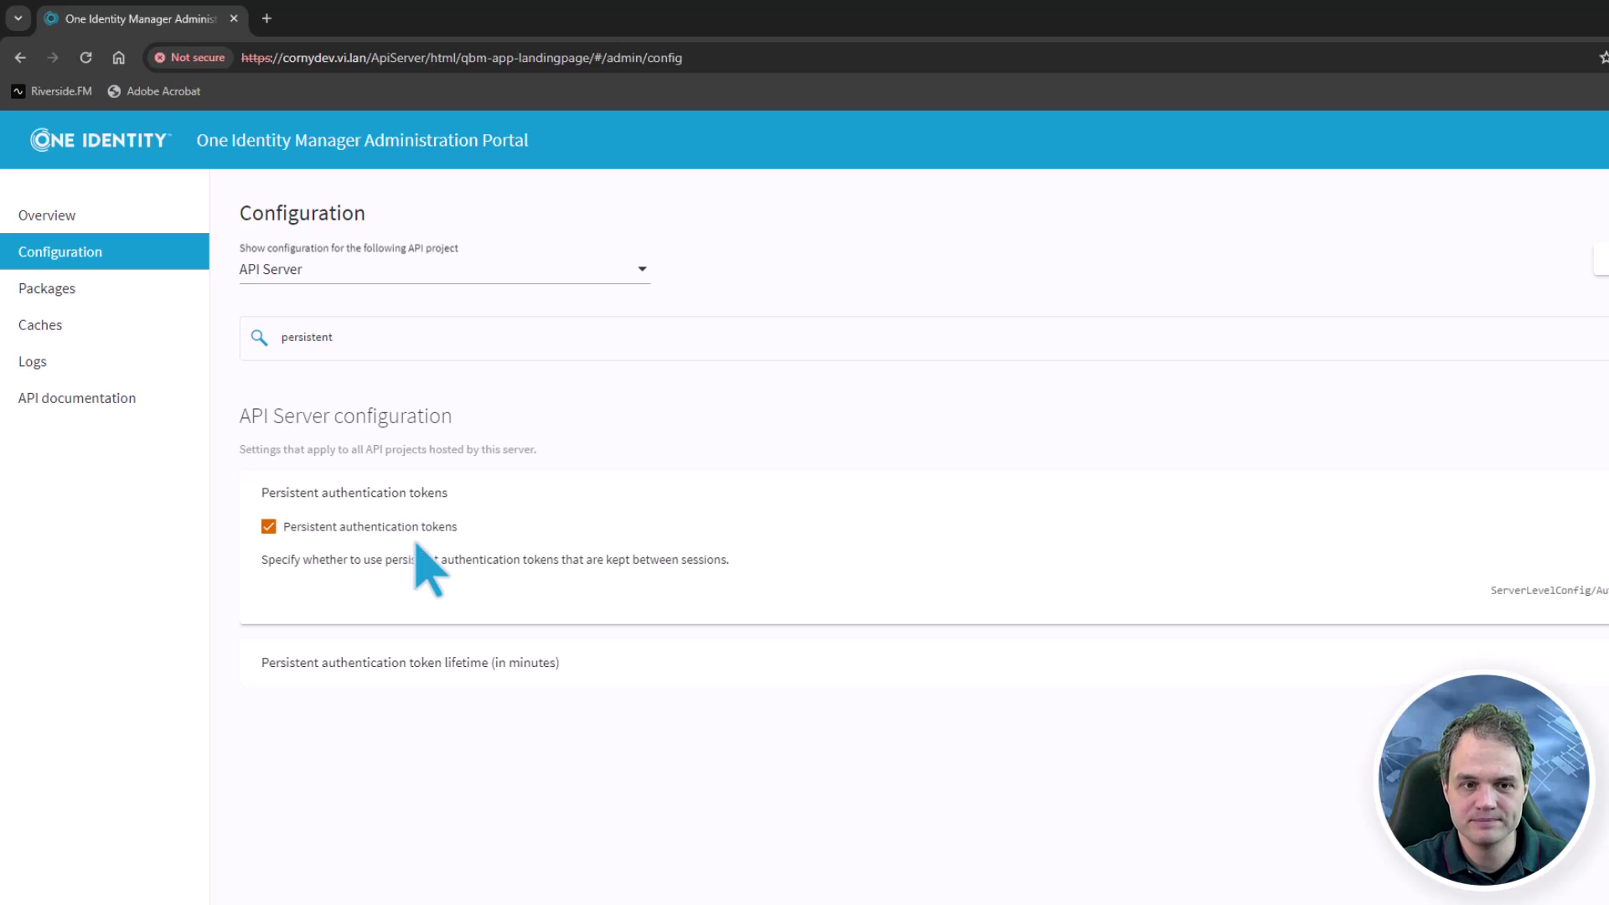
click(618, 658)
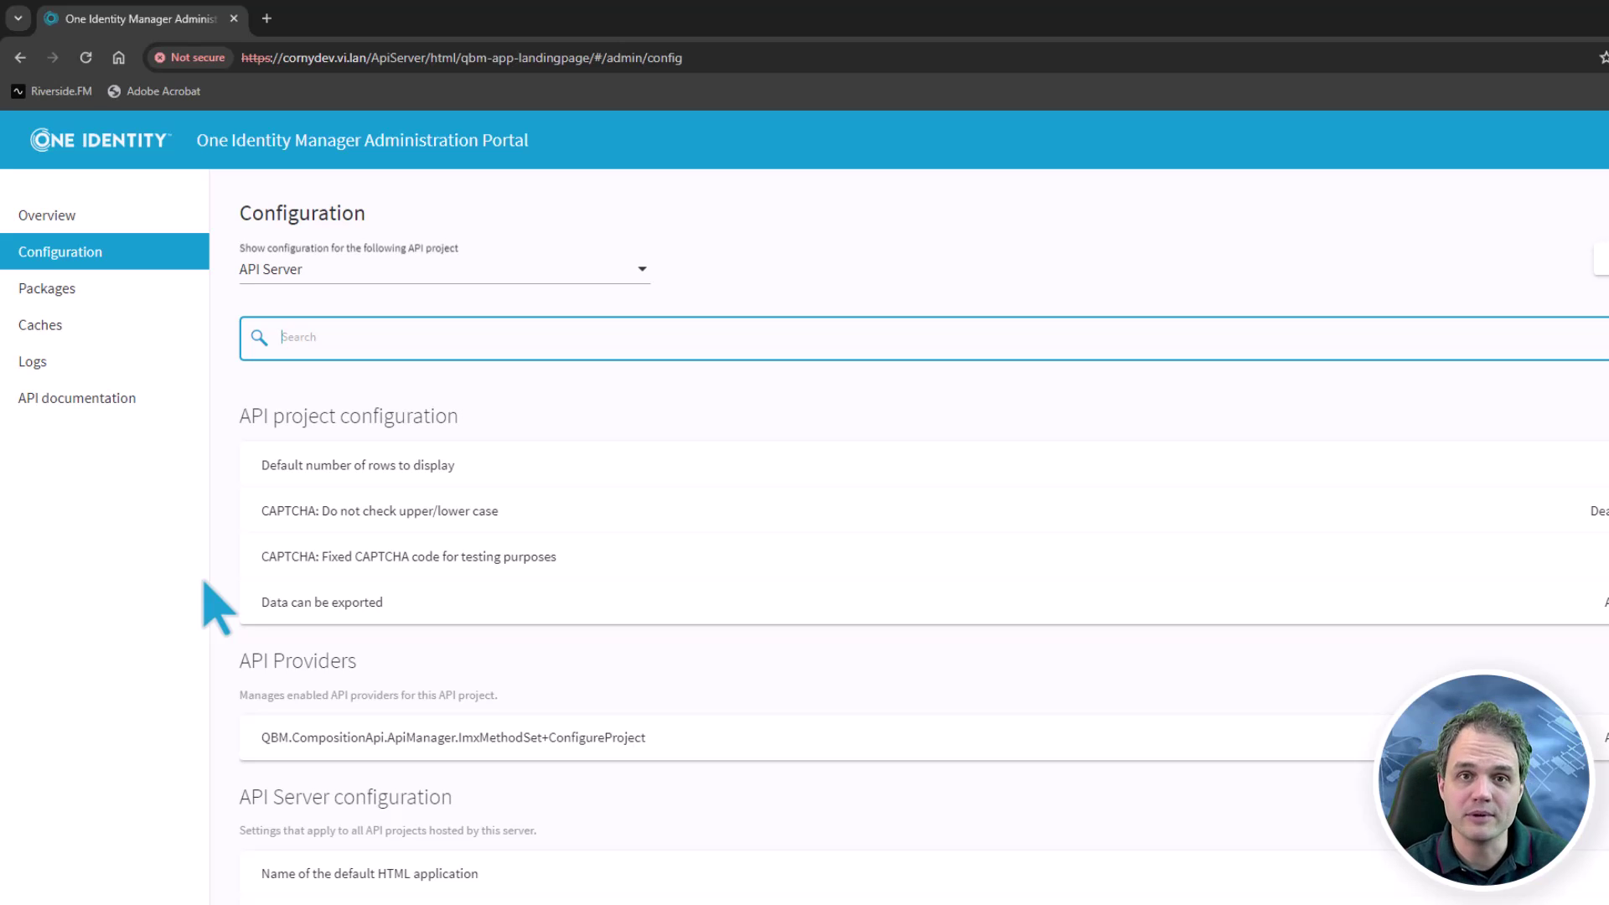
Search 'samesite', set SameSite cookie setting to Lax, then clear the search.
text(samesite)
click(328, 501)
click(635, 595)
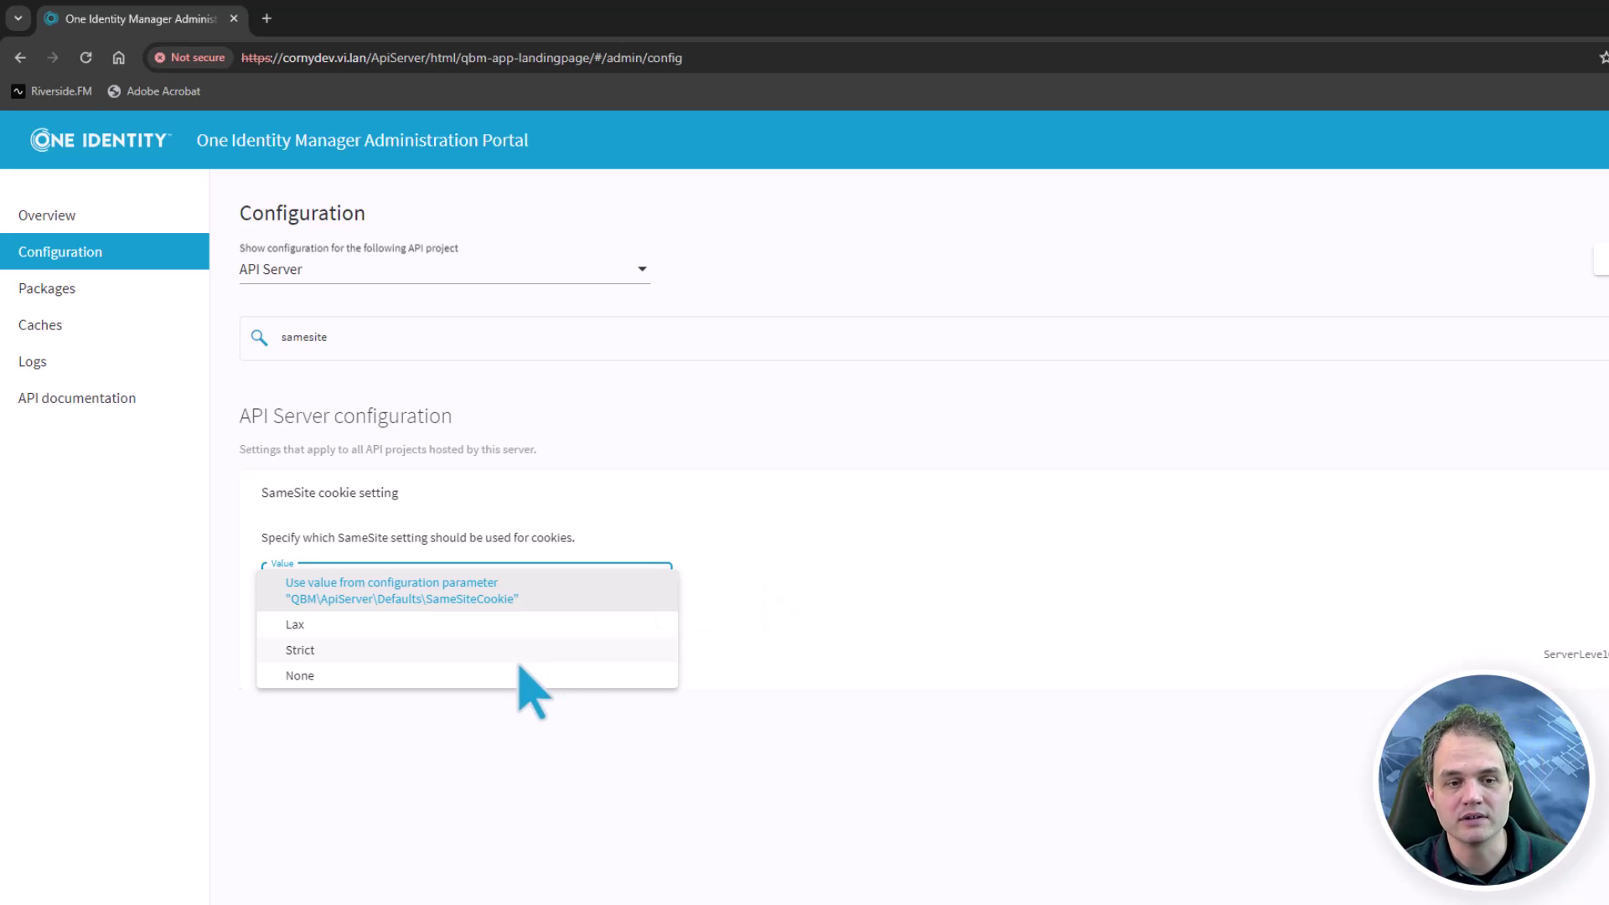
click(495, 628)
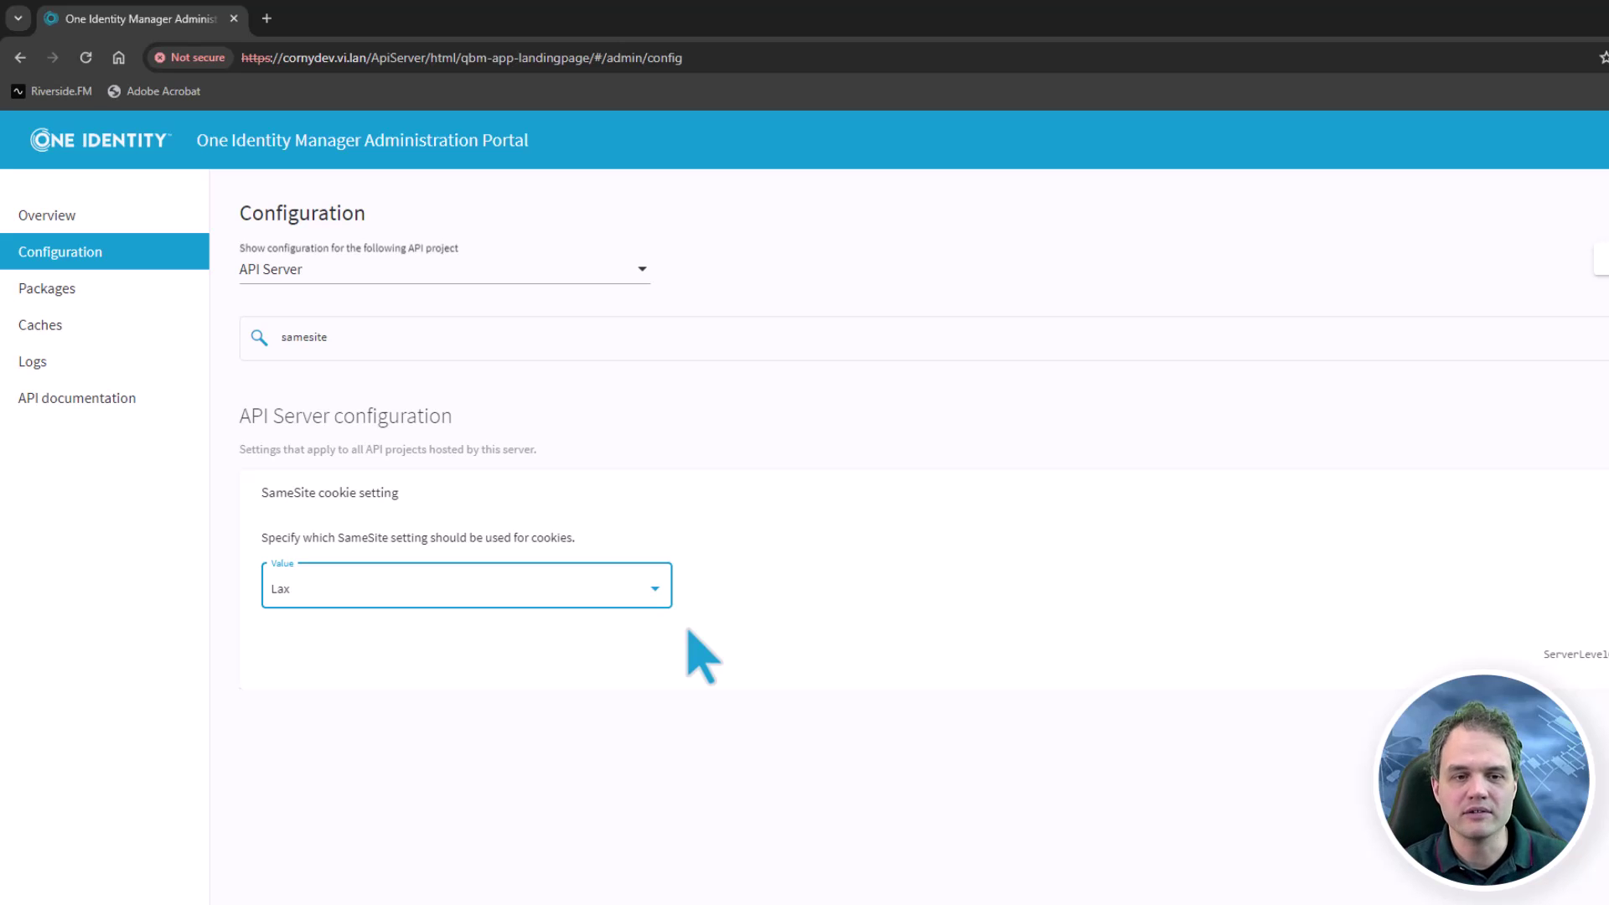
click(541, 603)
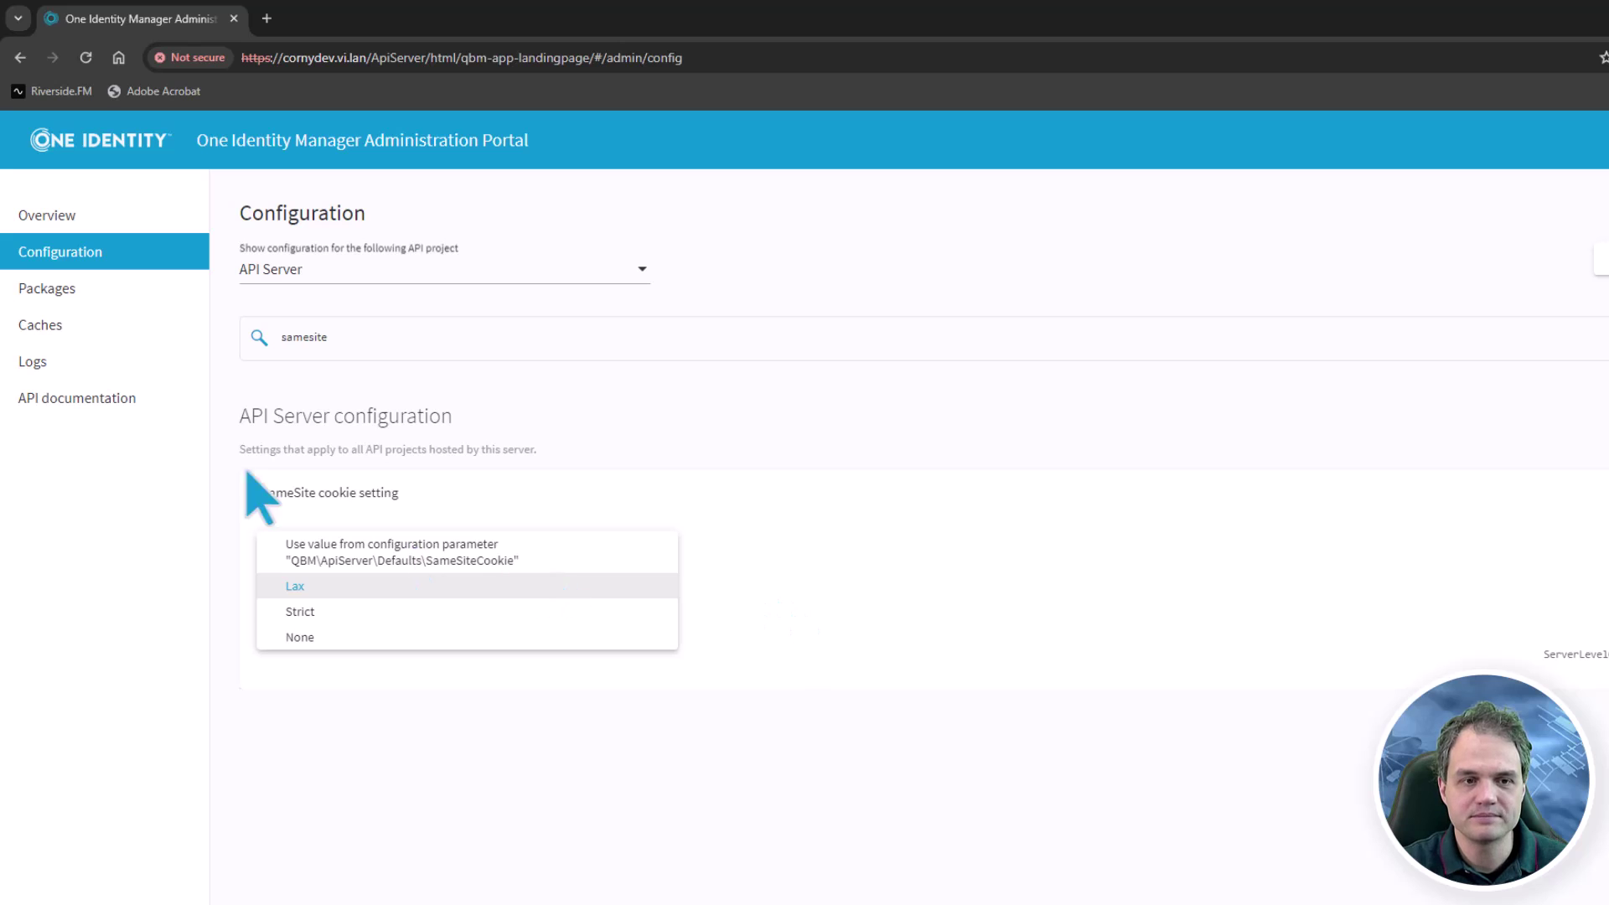
click(459, 342)
key(ctrl+a)
key(BackSpace)
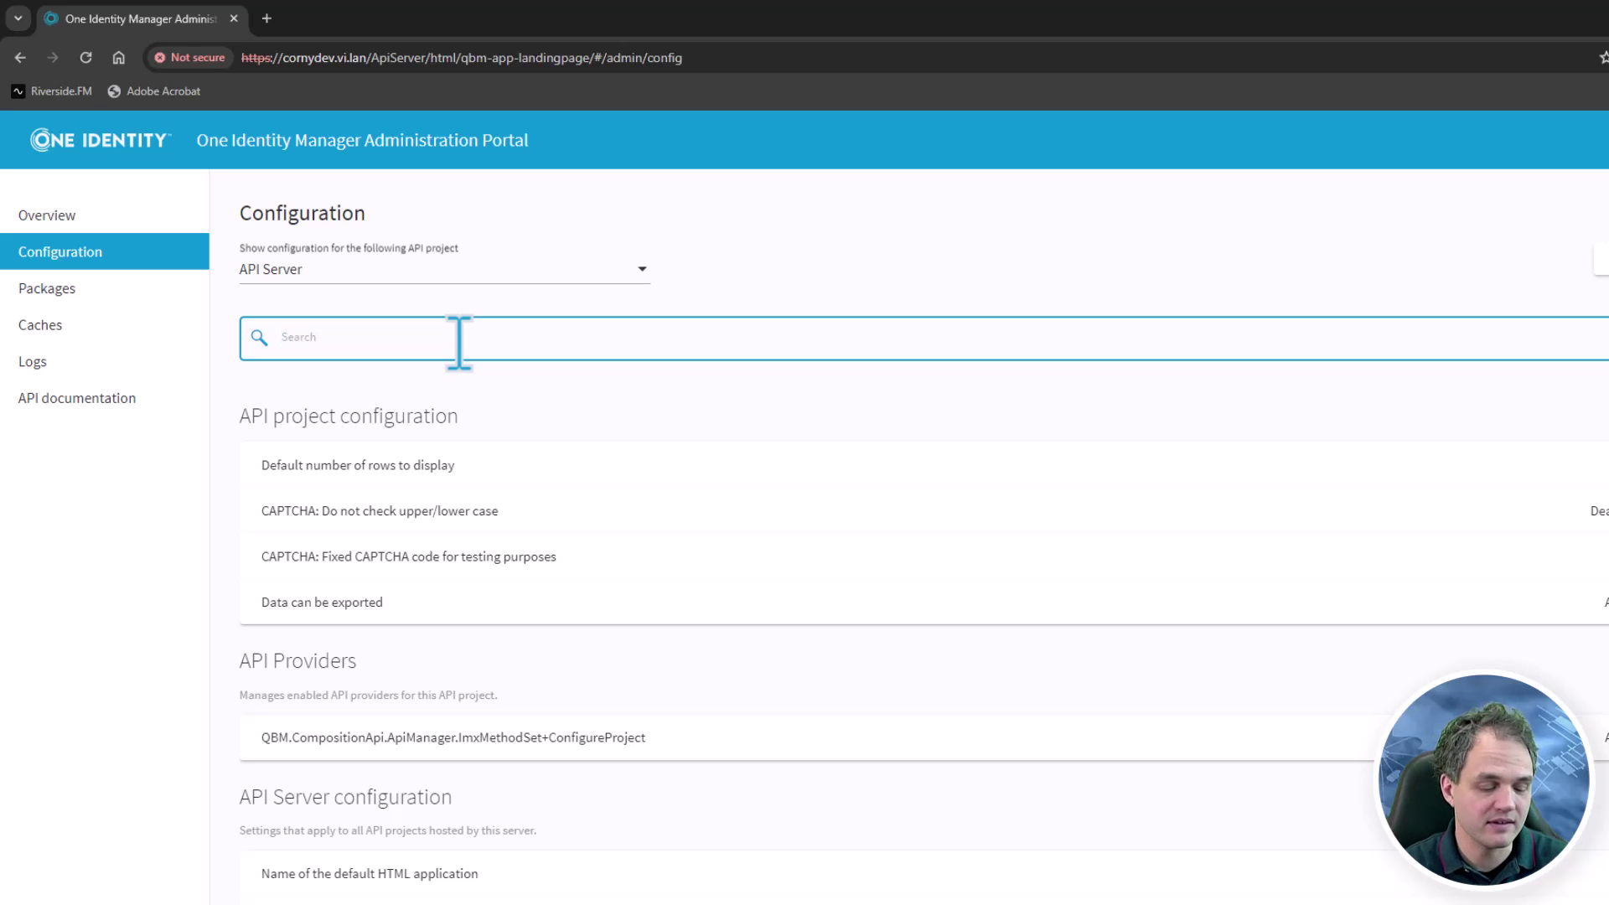
Search 'proxy' and tick Run API Server in reverse proxy mode.
text(proxy)
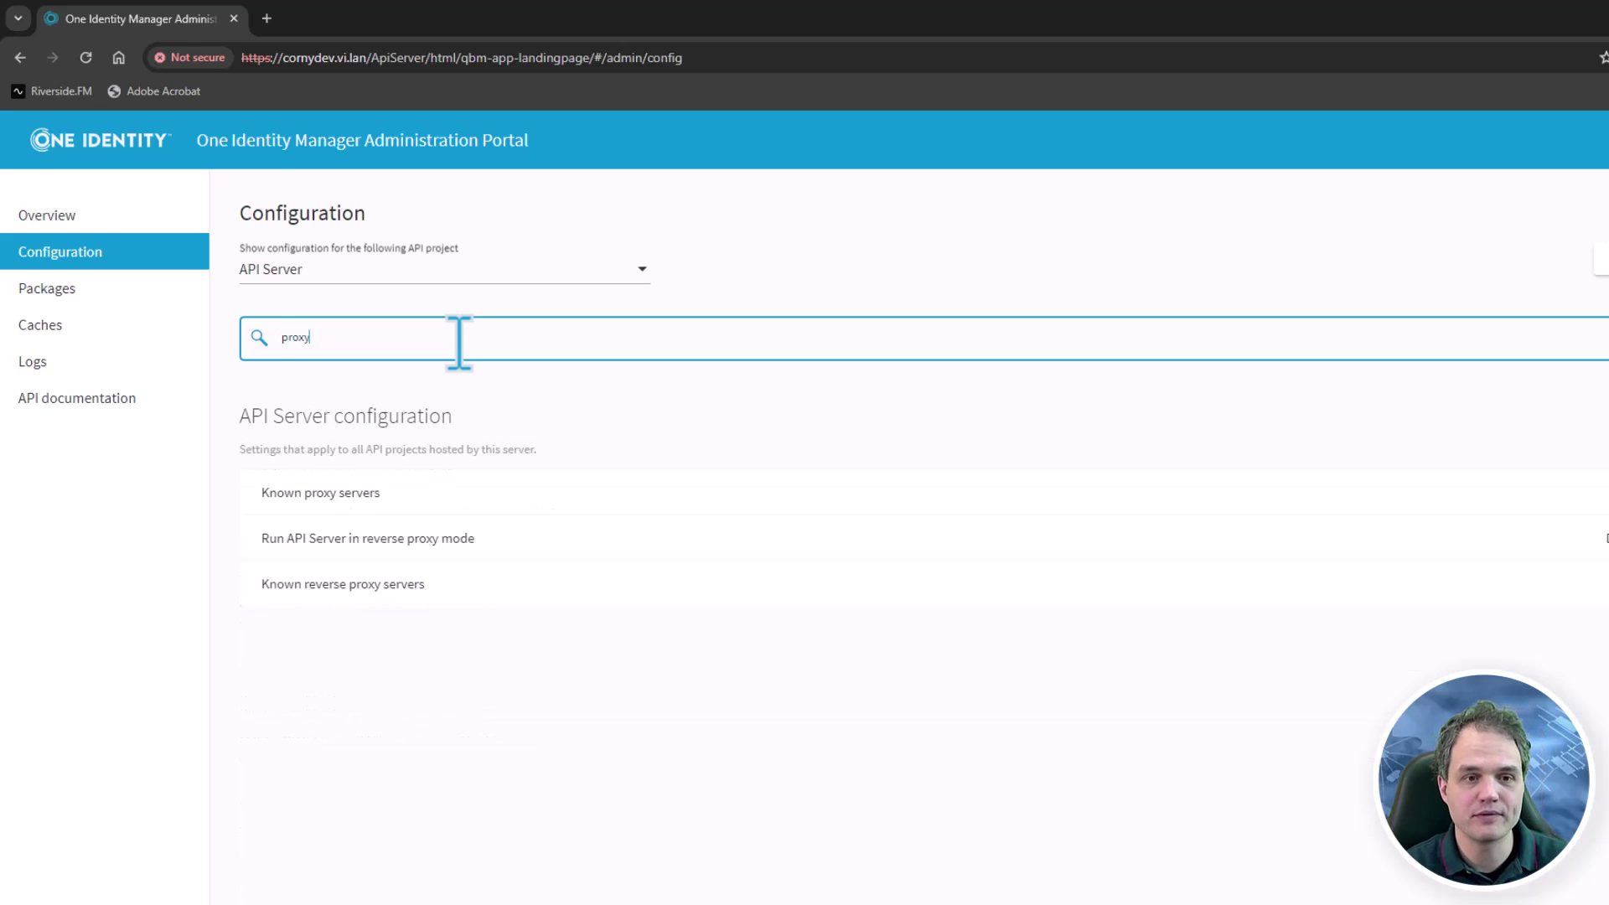
click(547, 543)
click(442, 593)
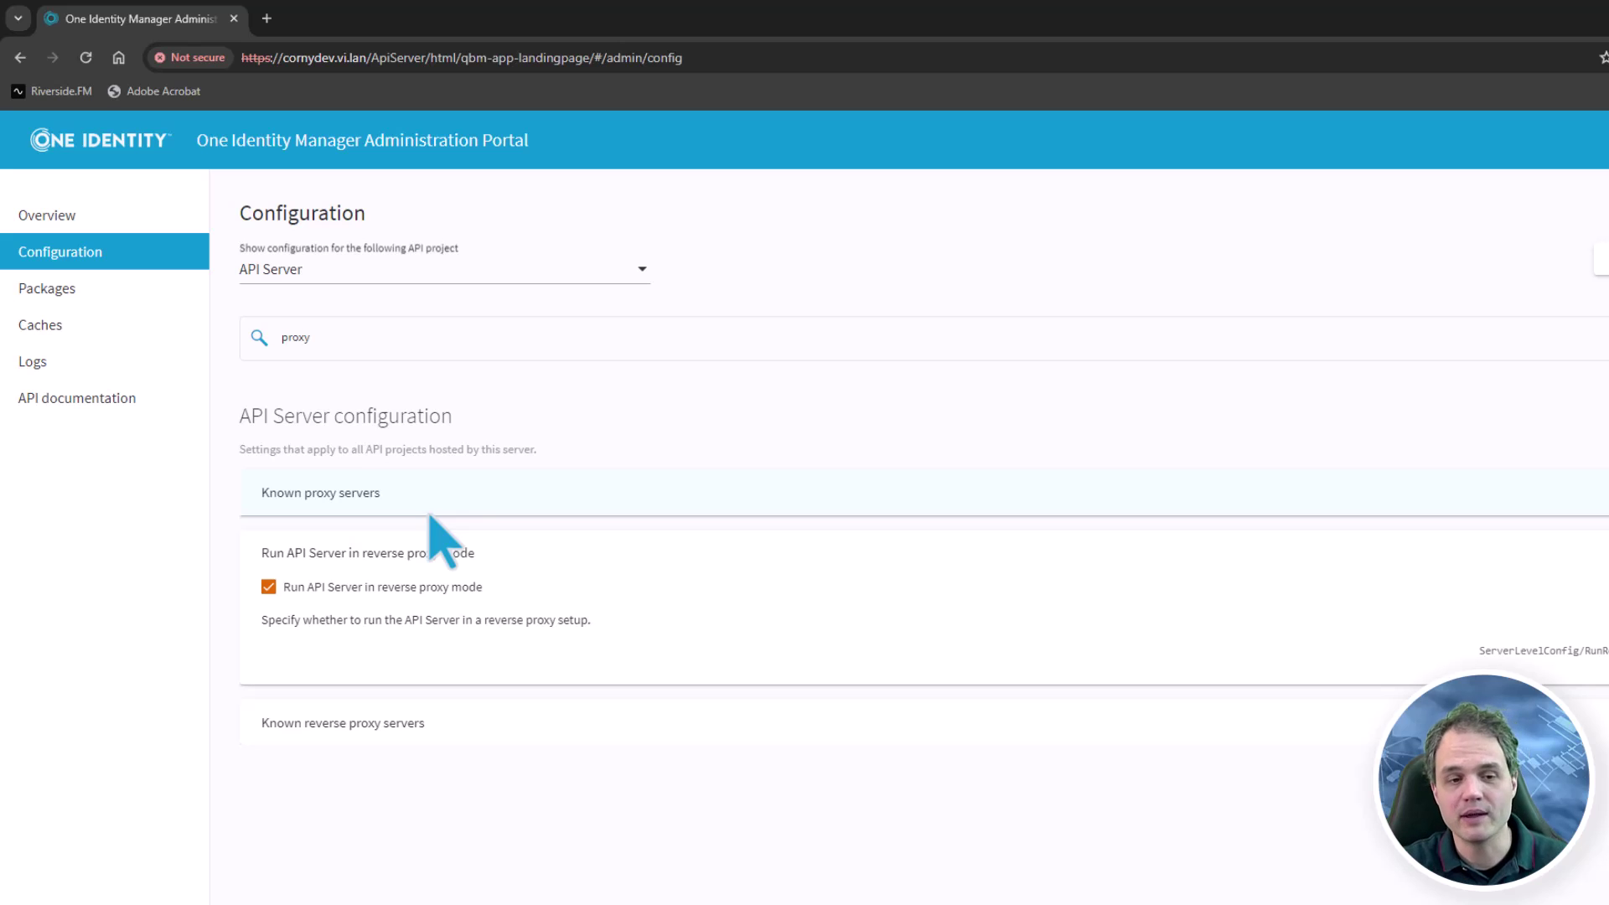
Review the Known proxy servers and Known reverse proxy servers lists, then clear the search.
click(424, 507)
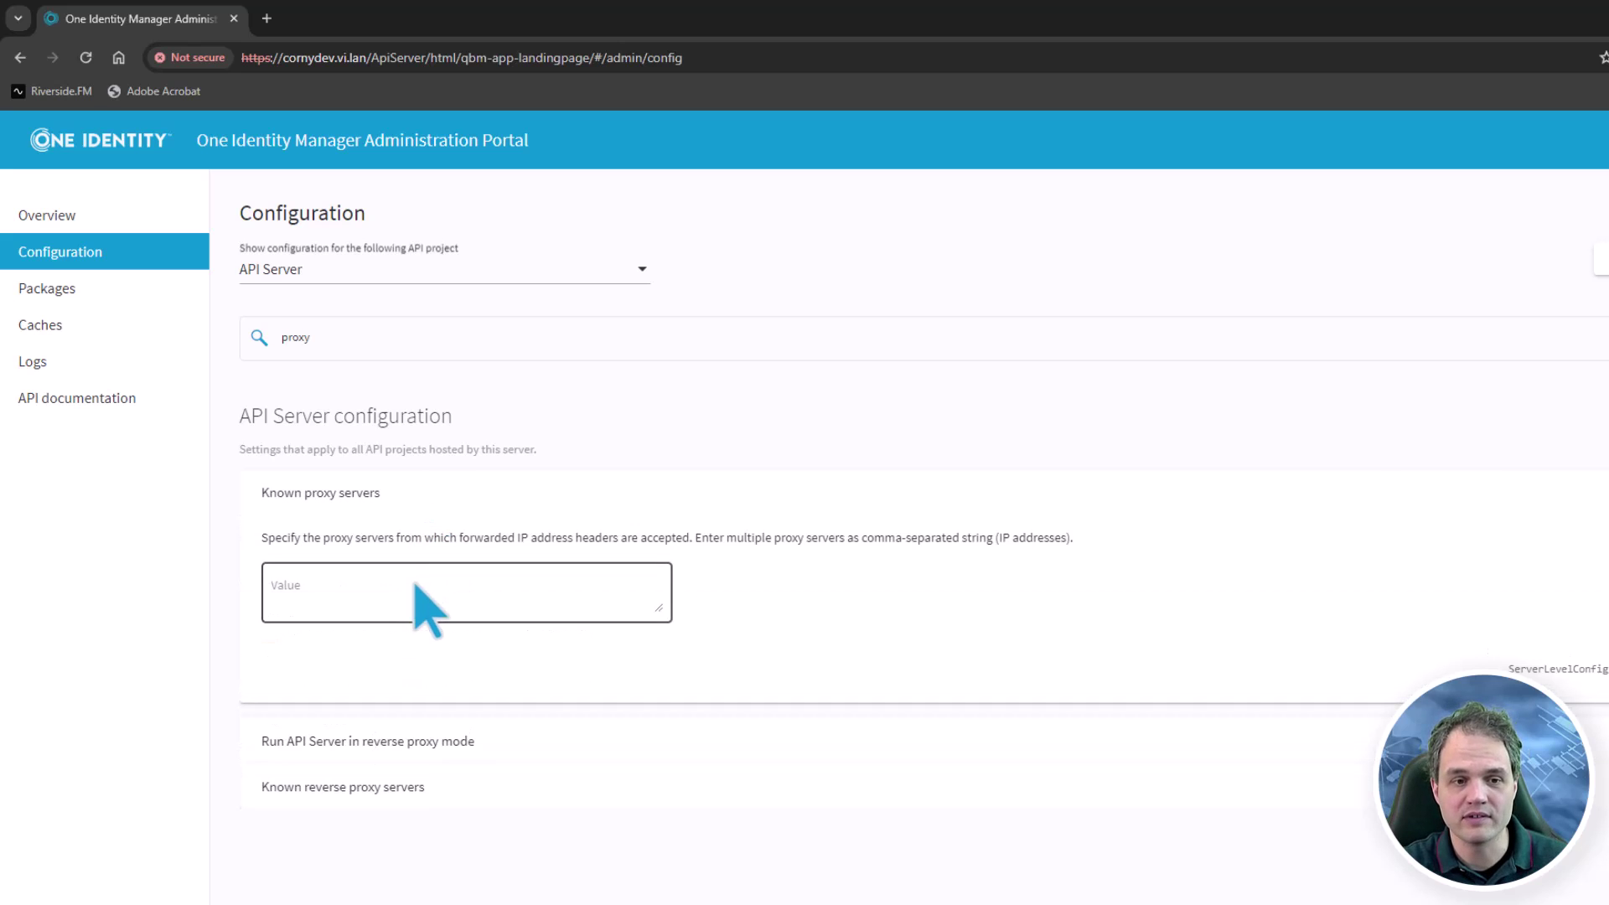
click(416, 587)
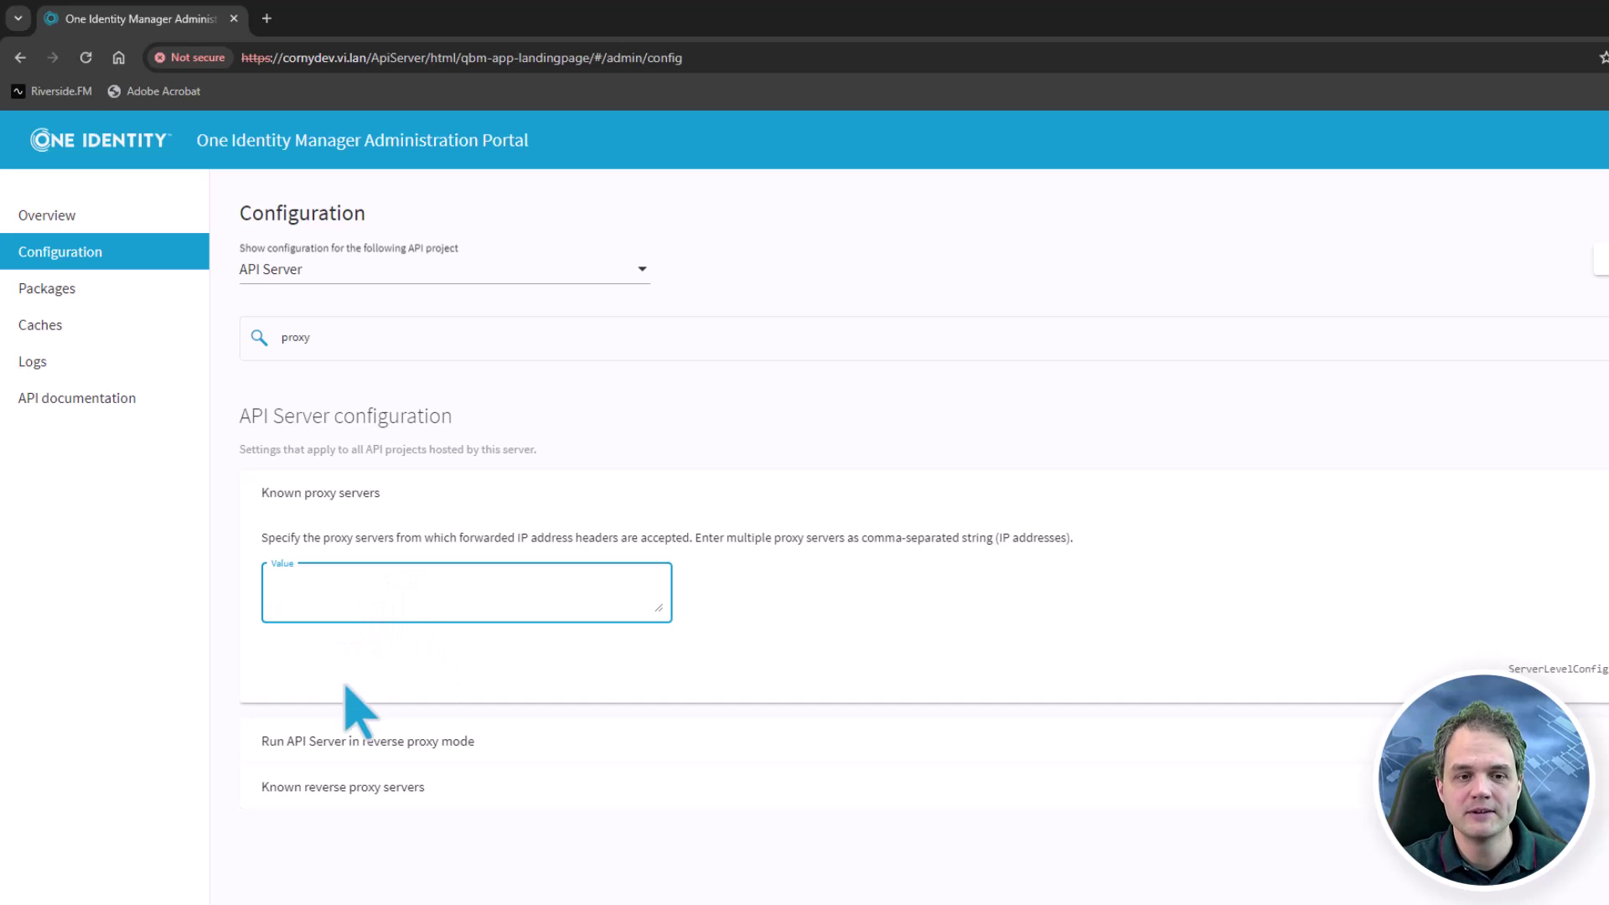
click(388, 783)
click(395, 708)
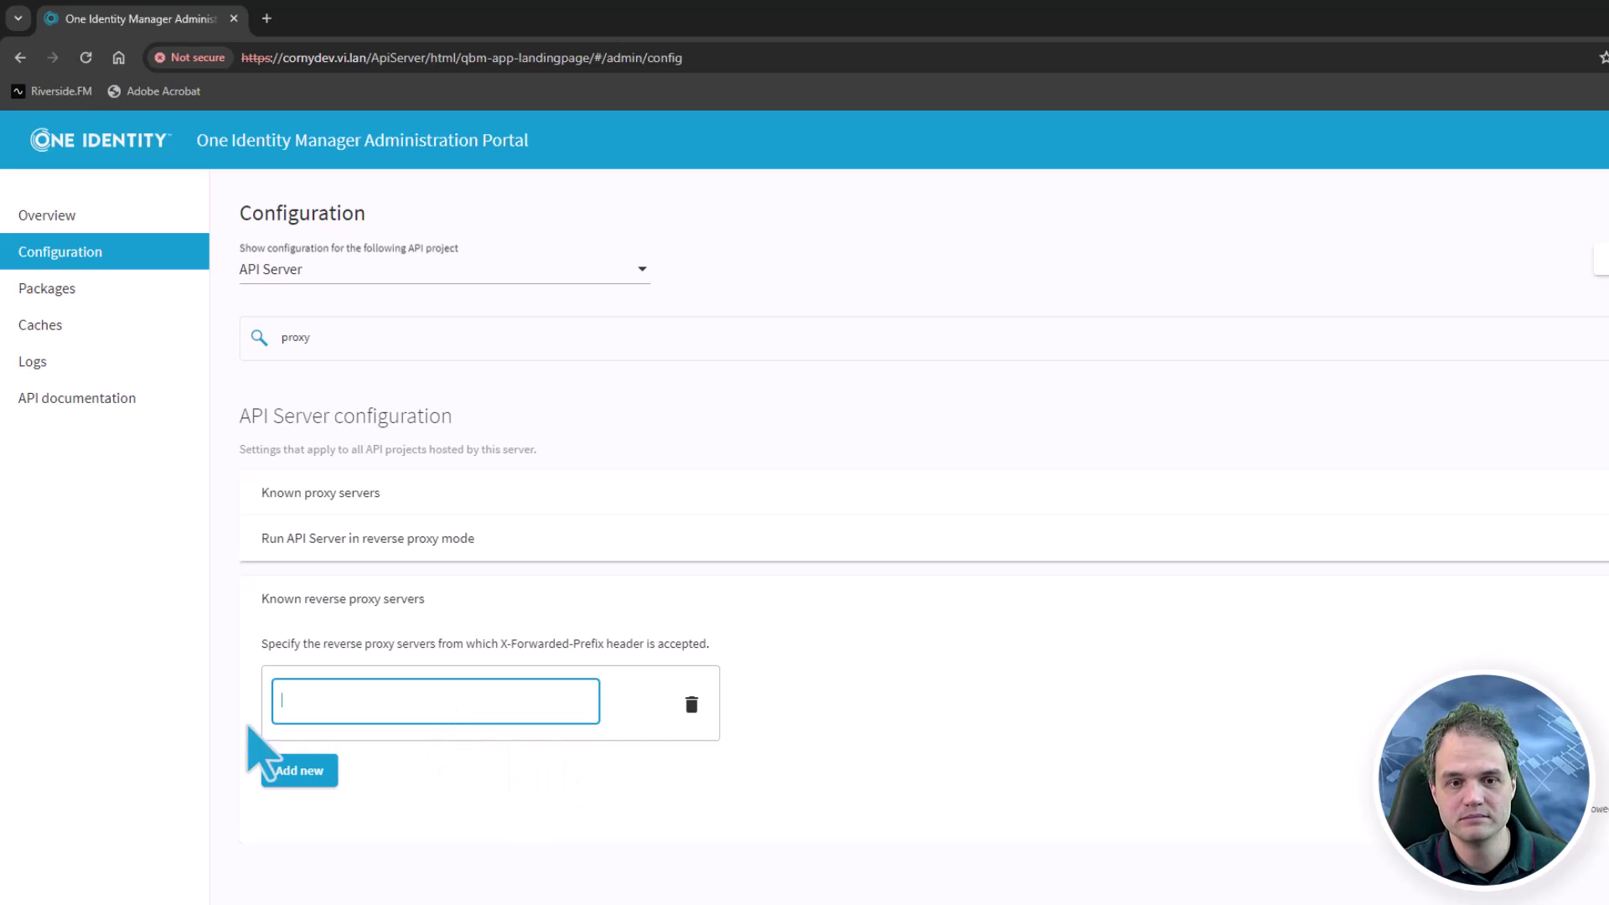
click(132, 744)
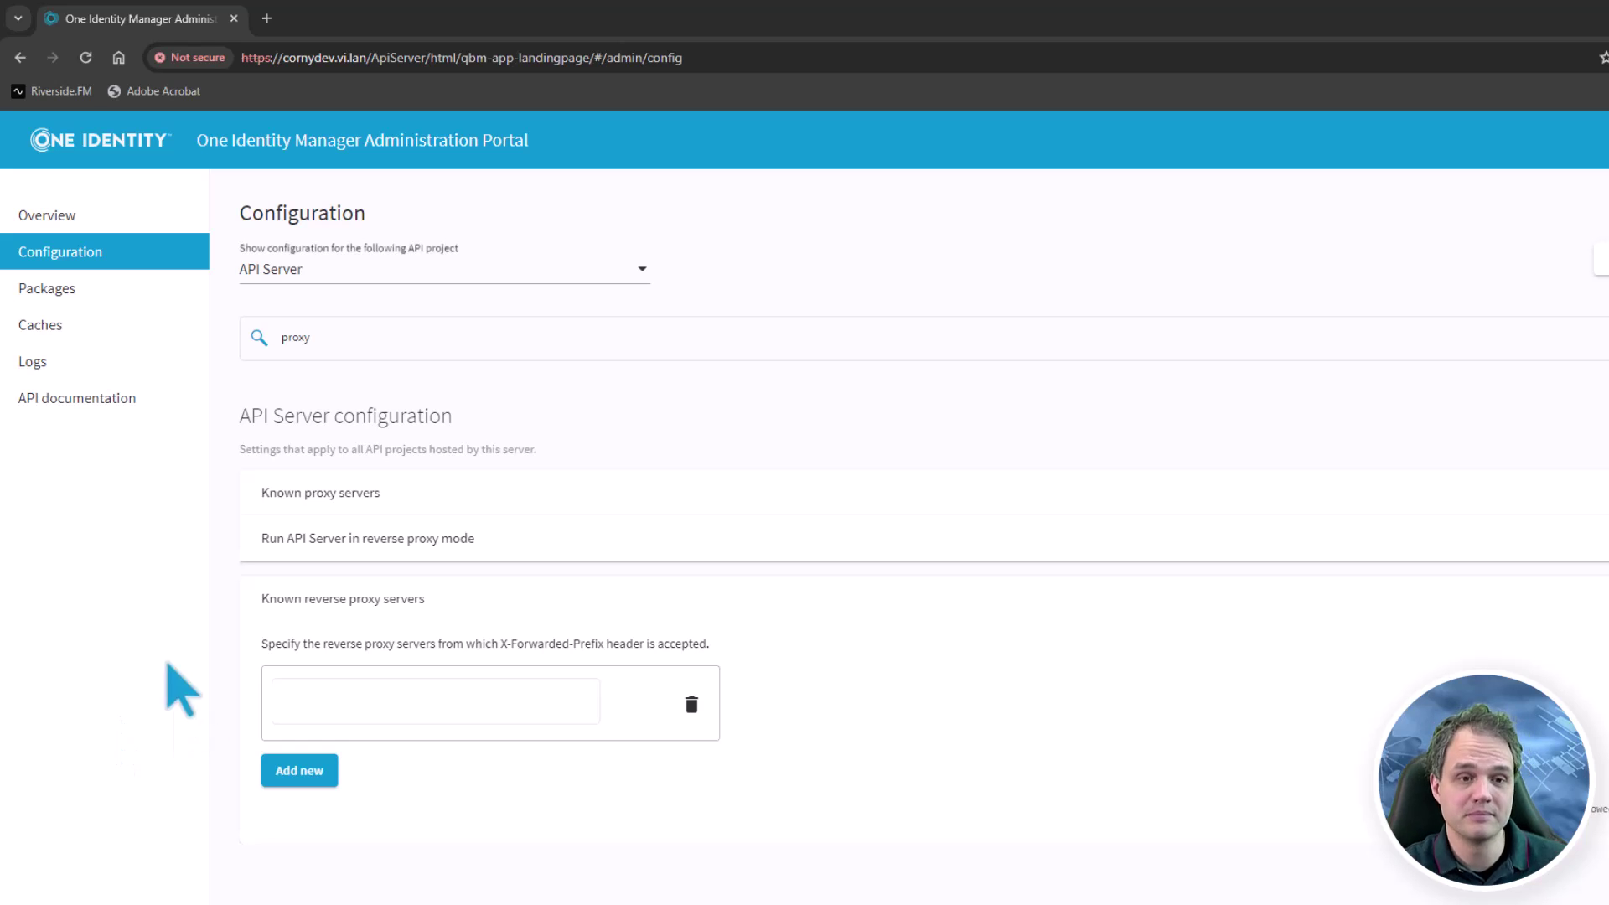
click(1429, 356)
key(BackSpace)
key(BackSpace)
key(BackSpace)
key(BackSpace)
key(BackSpace)
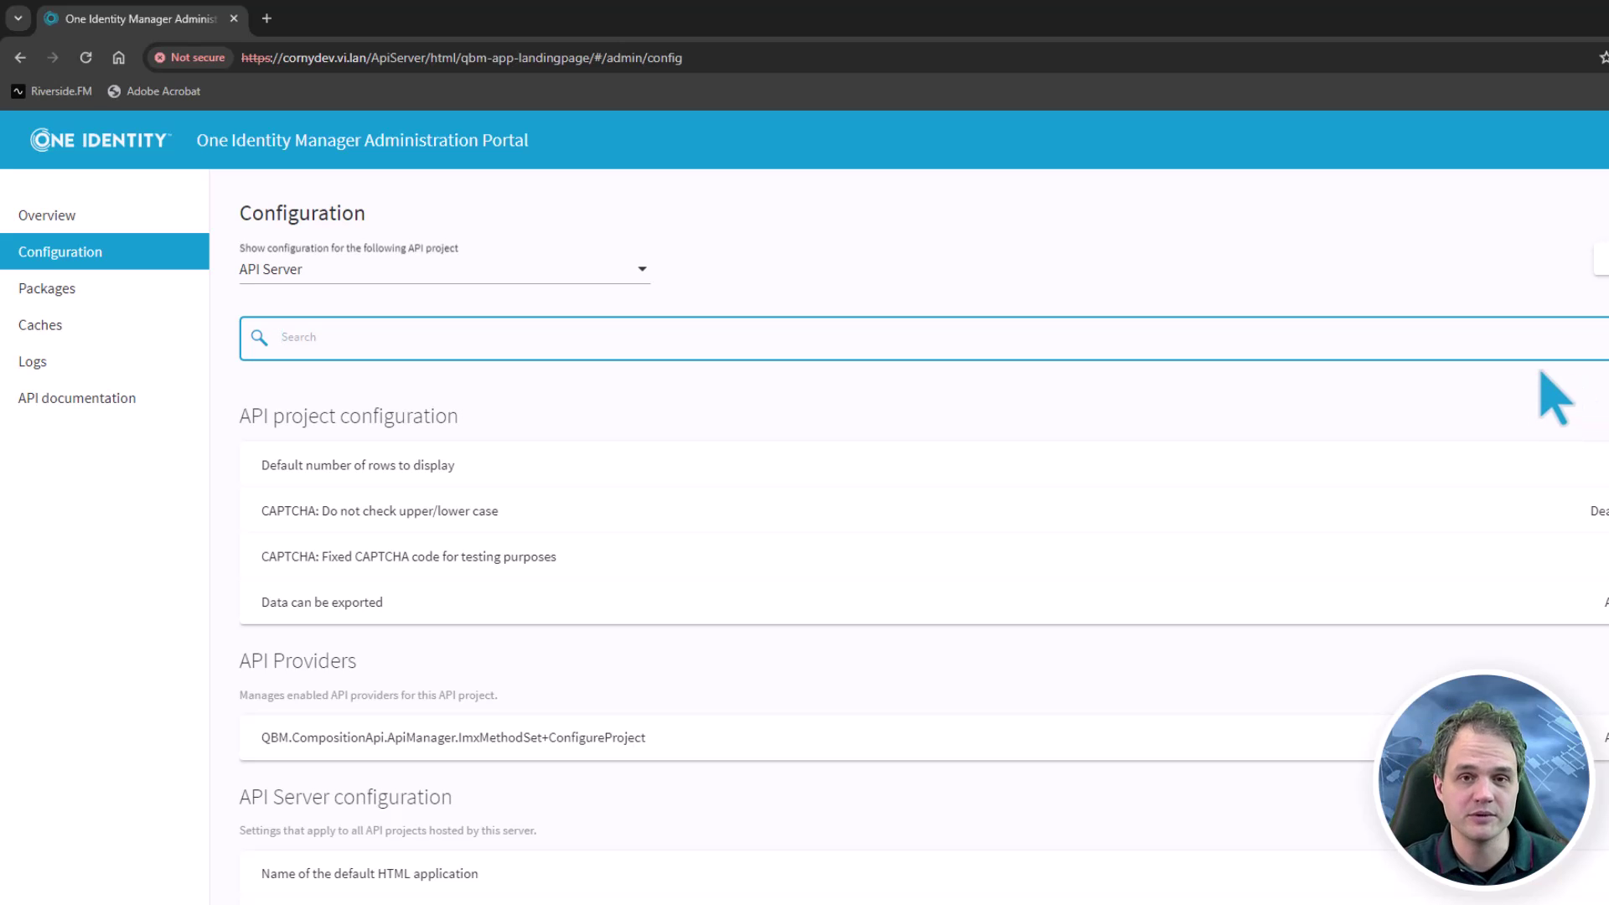
Search 'csrf', tick Globally disable CSRF protection tokens, and inspect the CSRF mismatch setting.
text(csrf)
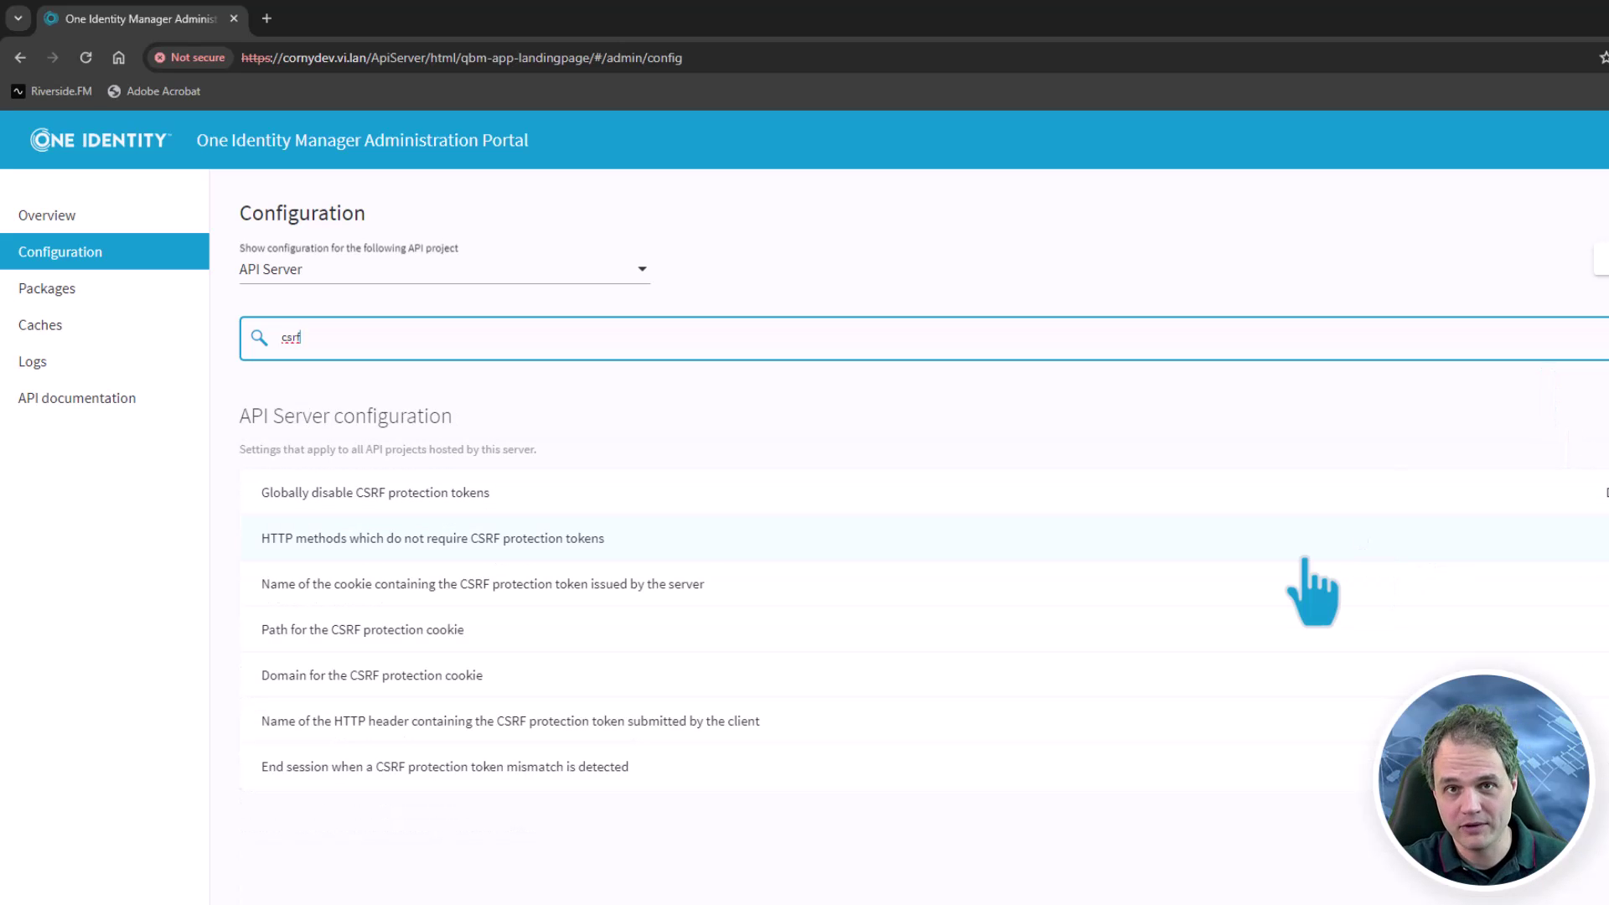
click(1112, 509)
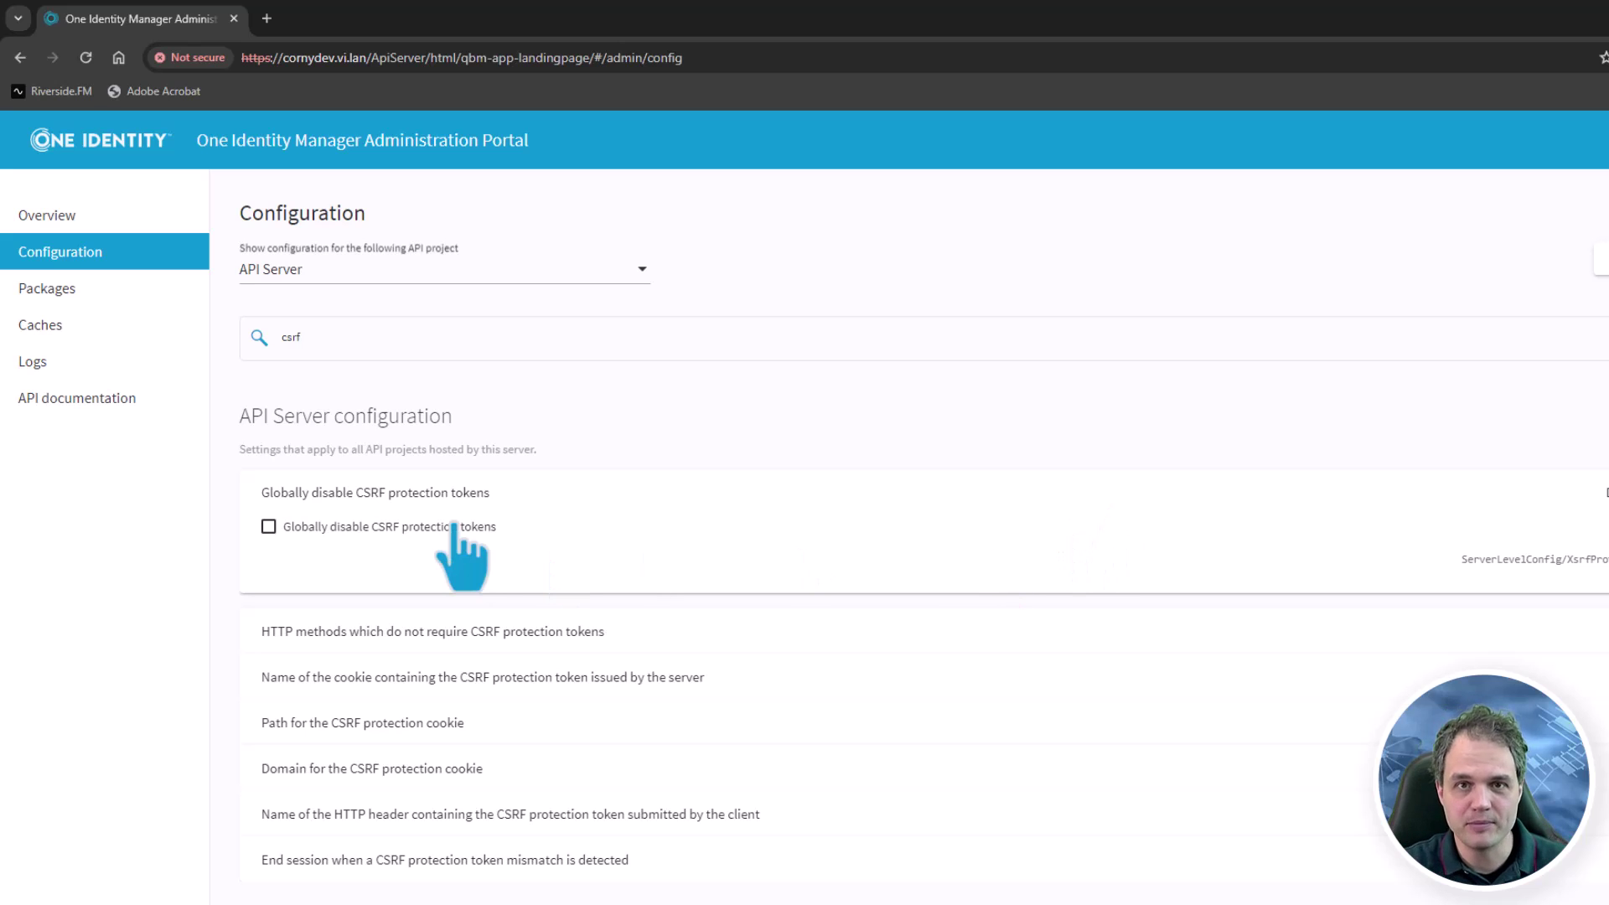
click(408, 528)
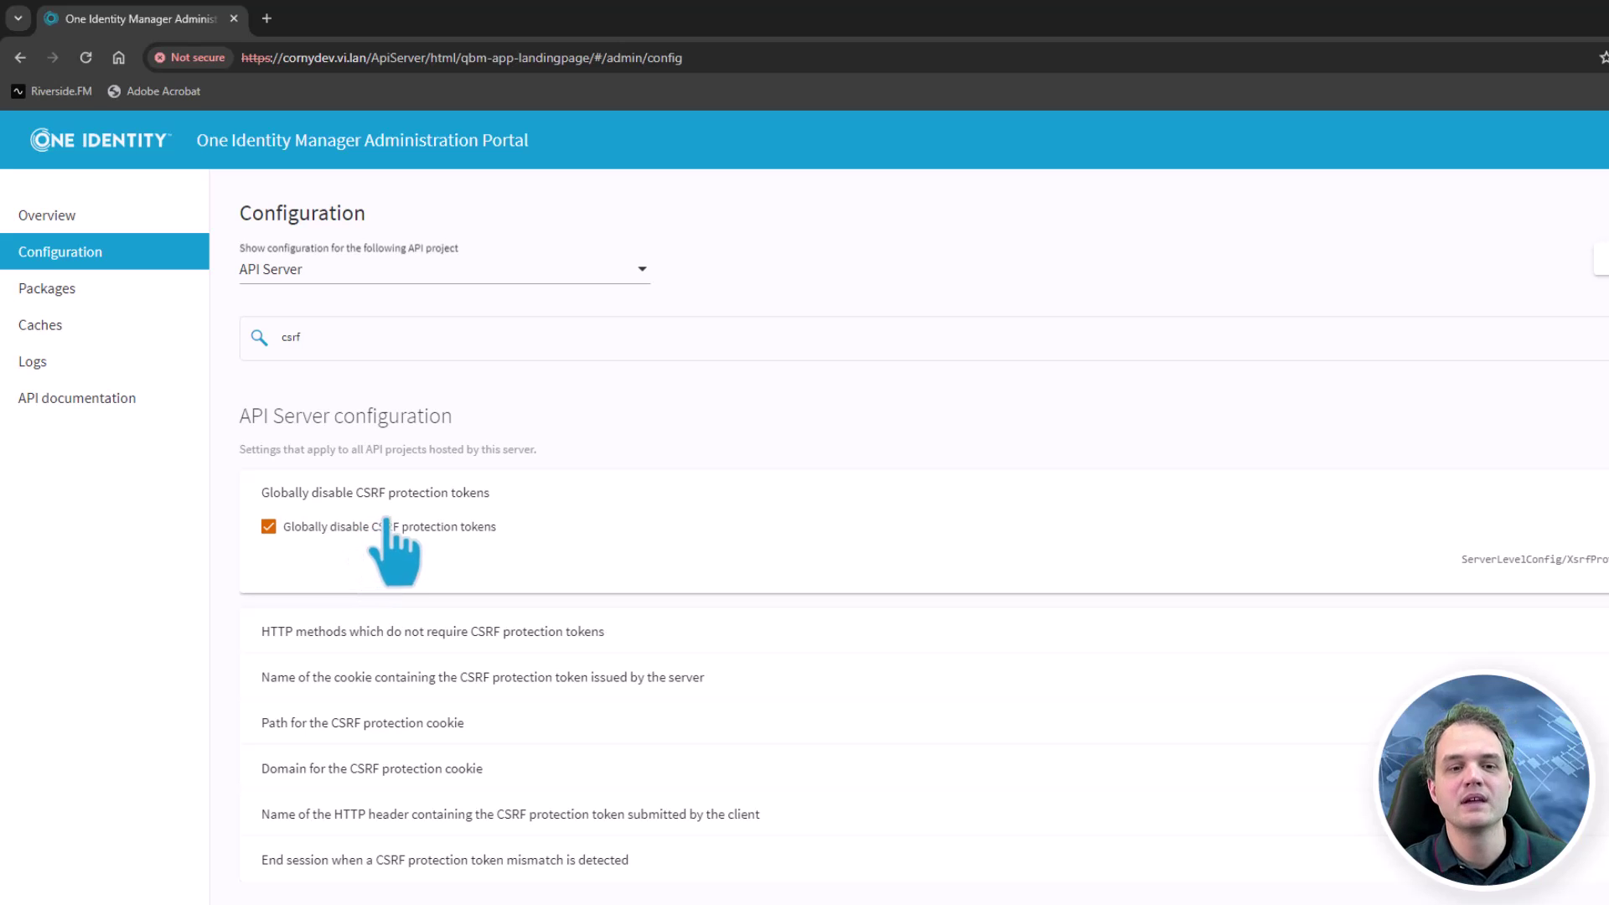
click(387, 503)
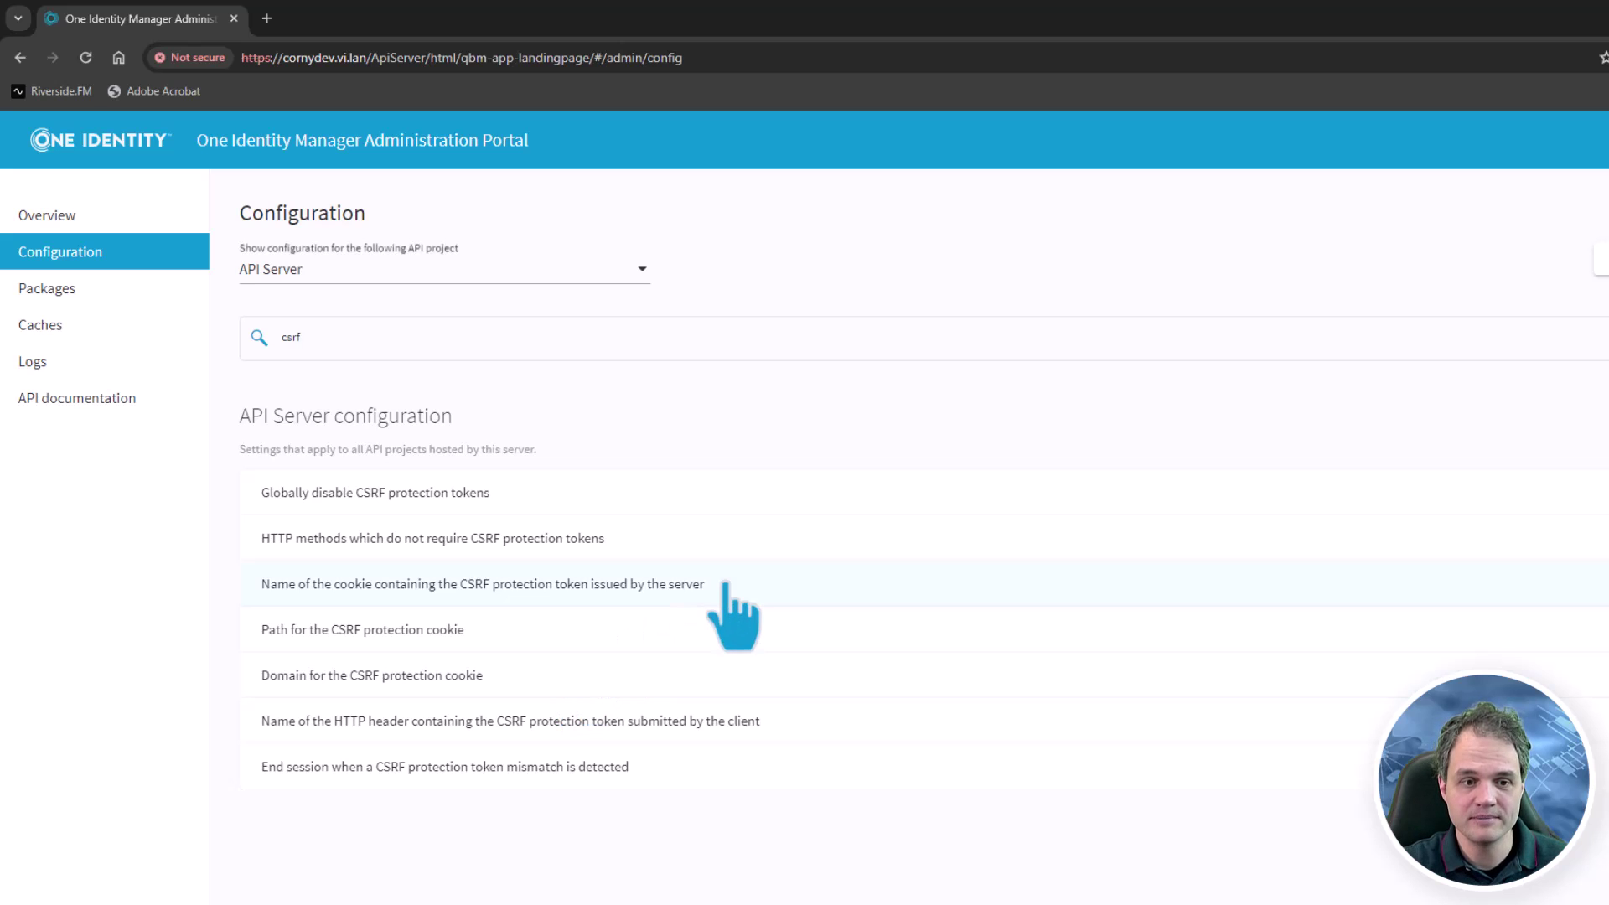
click(756, 764)
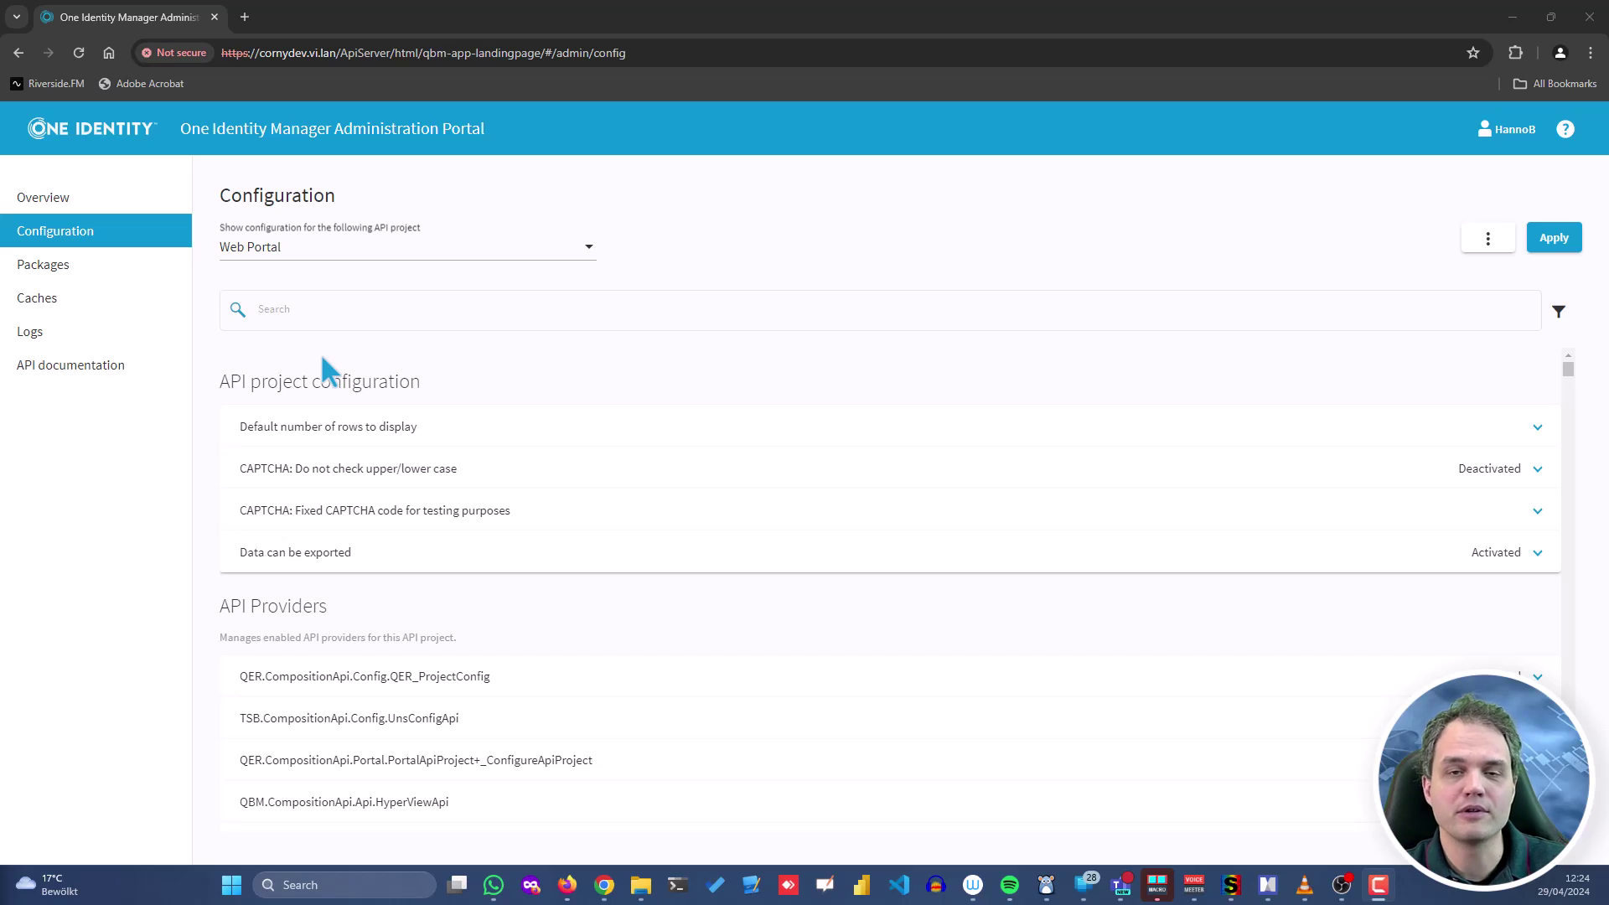
Search 'authentic' and review the single sign-on modules, keeping HTTP Header (role-based).
click(313, 316)
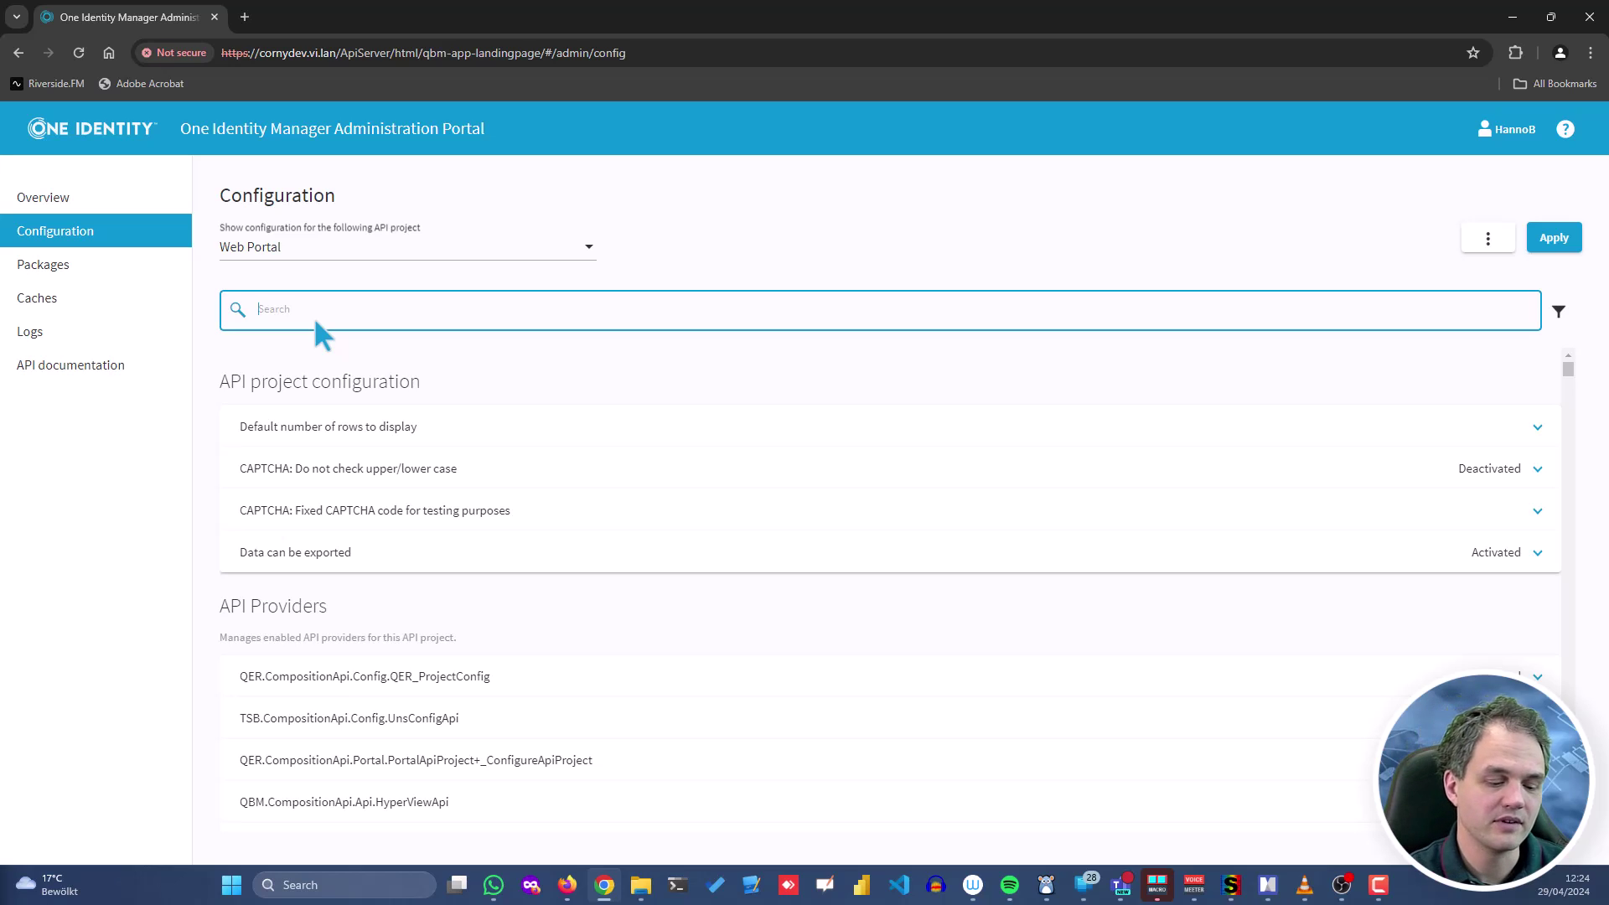
text(authentic)
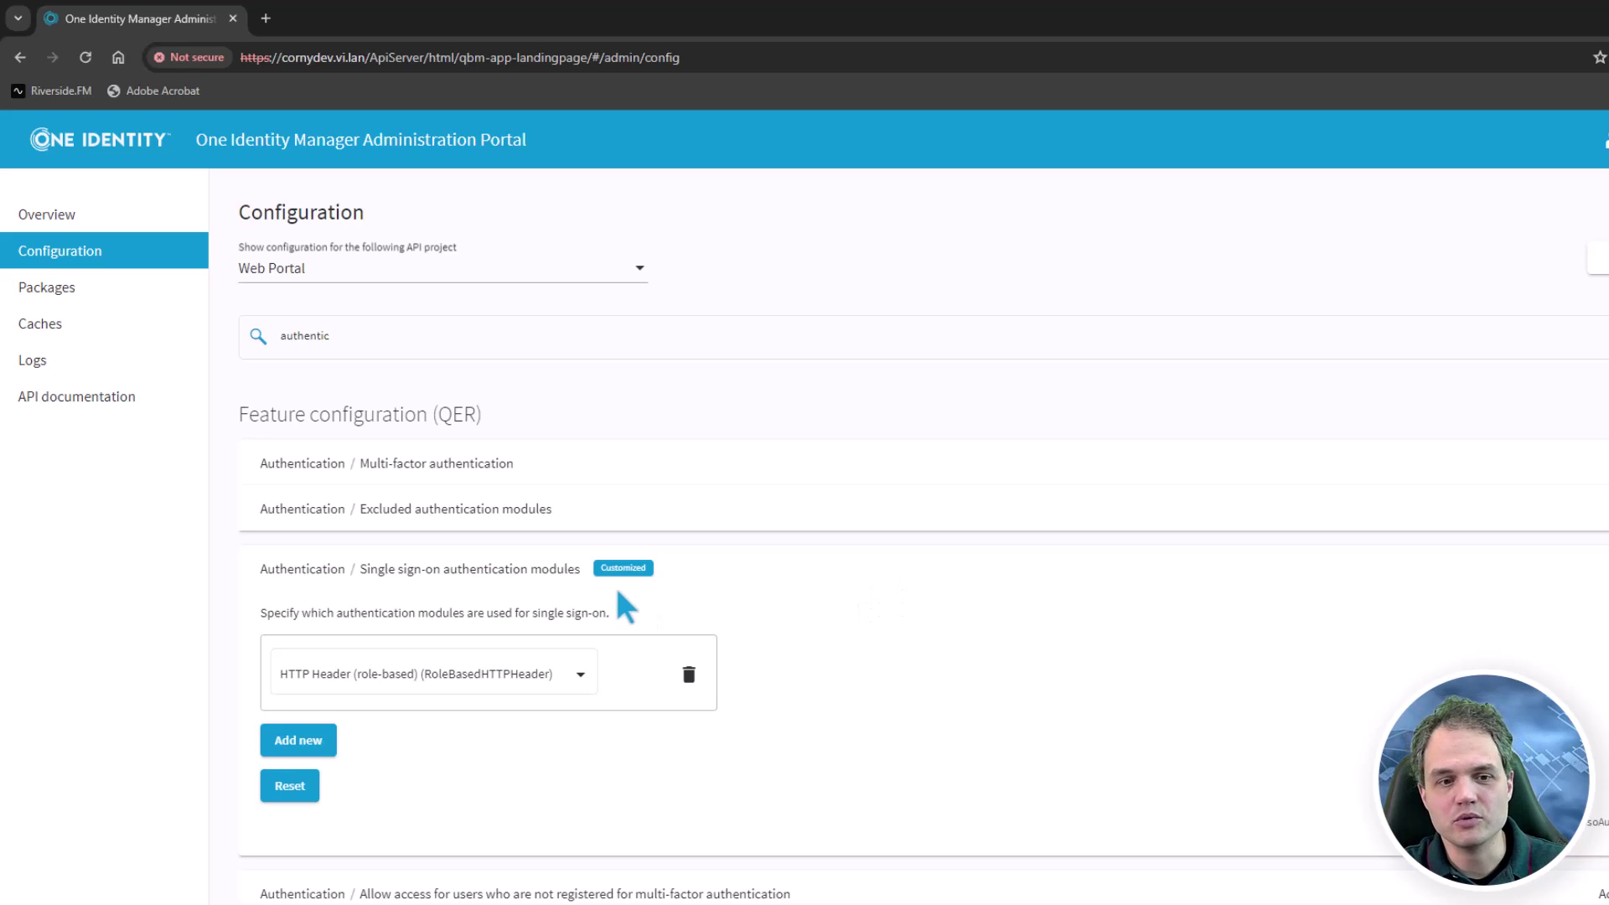
click(579, 679)
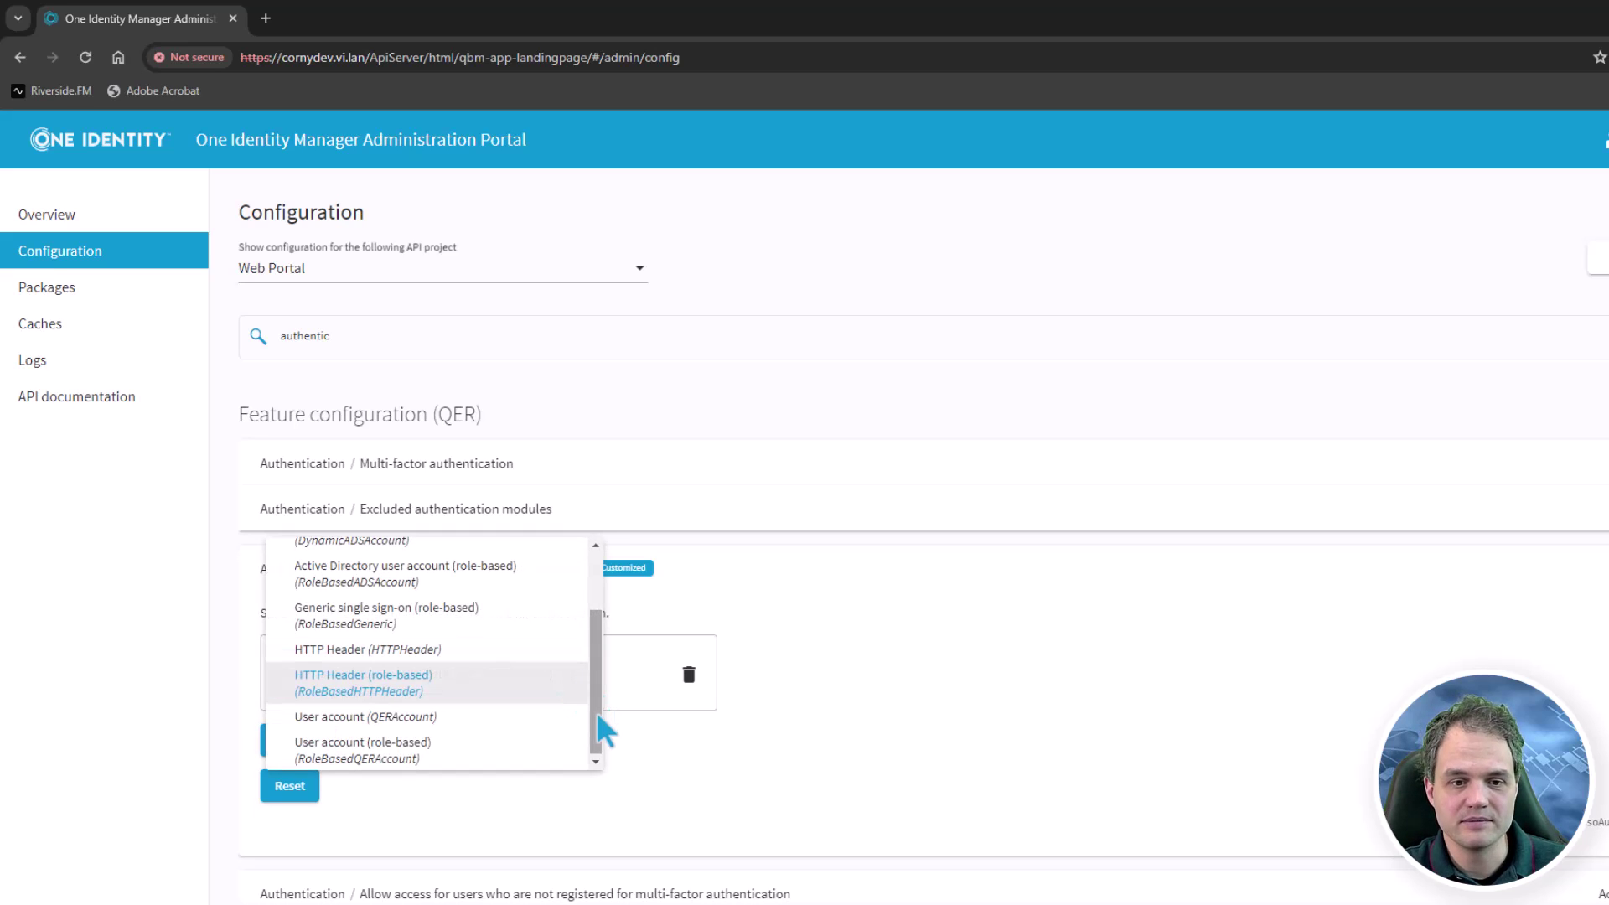
drag(599, 716, 632, 743)
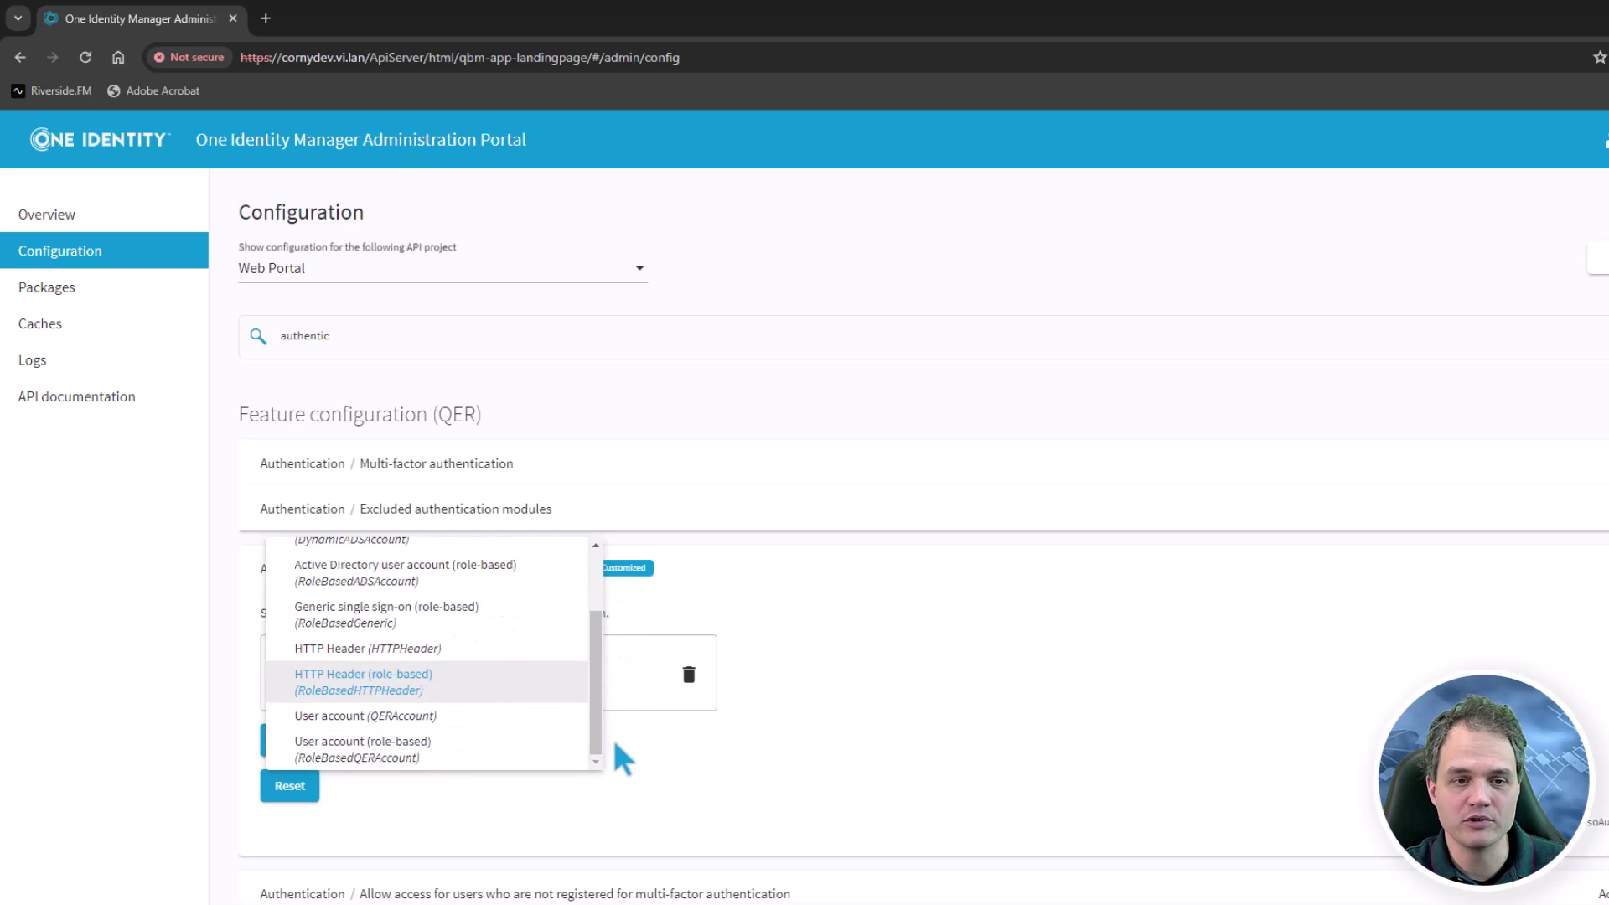
click(533, 822)
Add a second single sign-on module row set to Generic single sign-on (role-based).
click(289, 740)
click(513, 752)
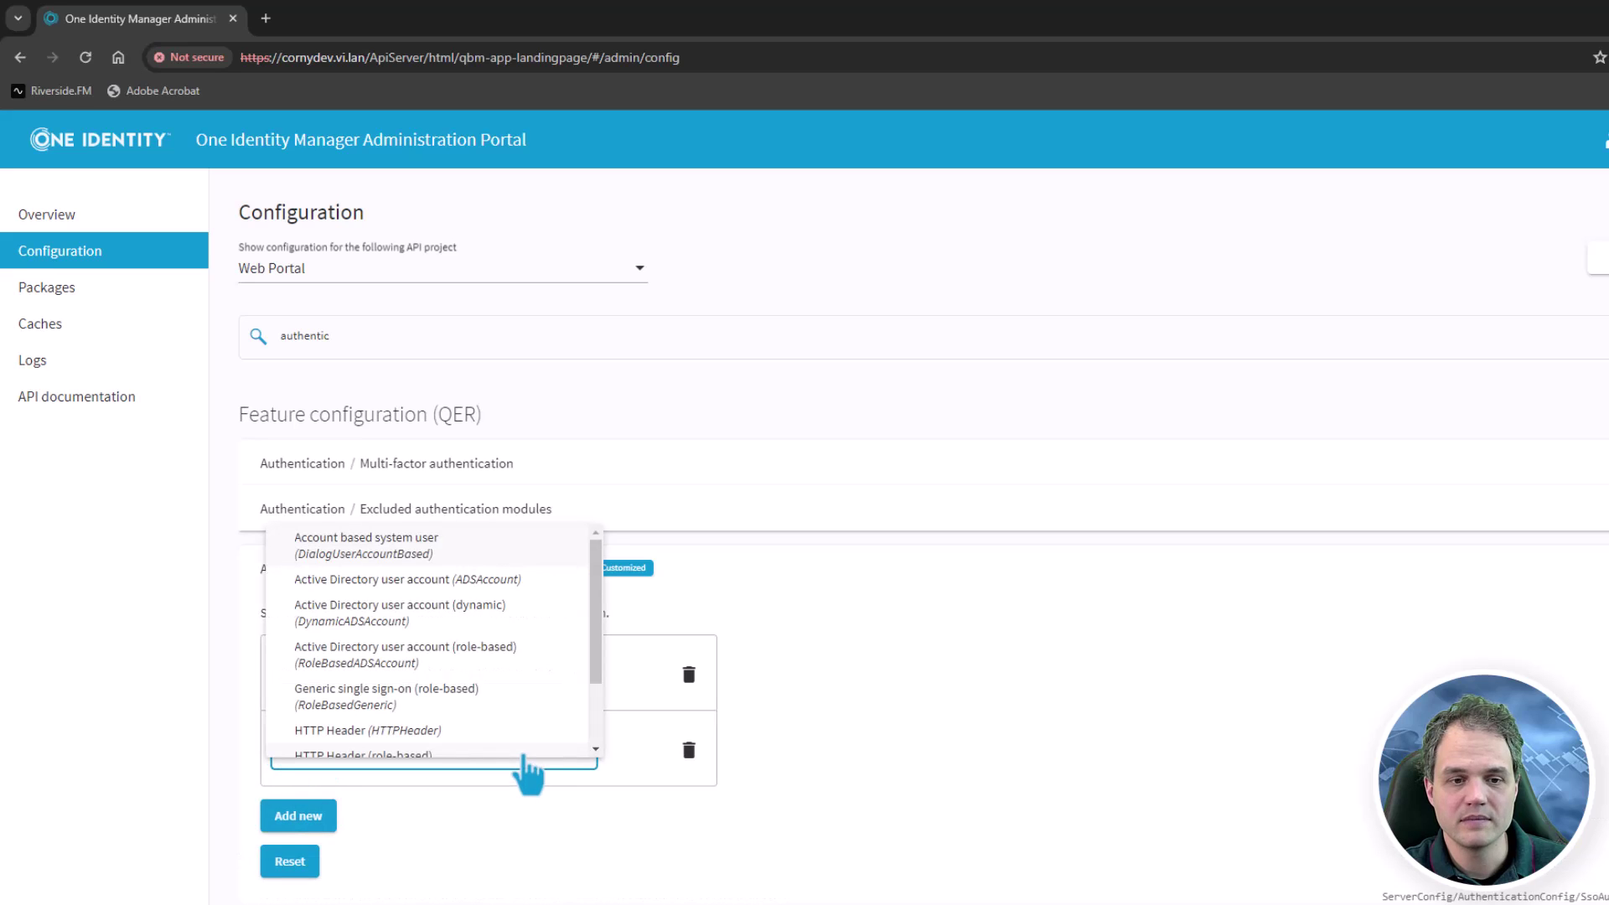
scroll(512, 671, down, 1)
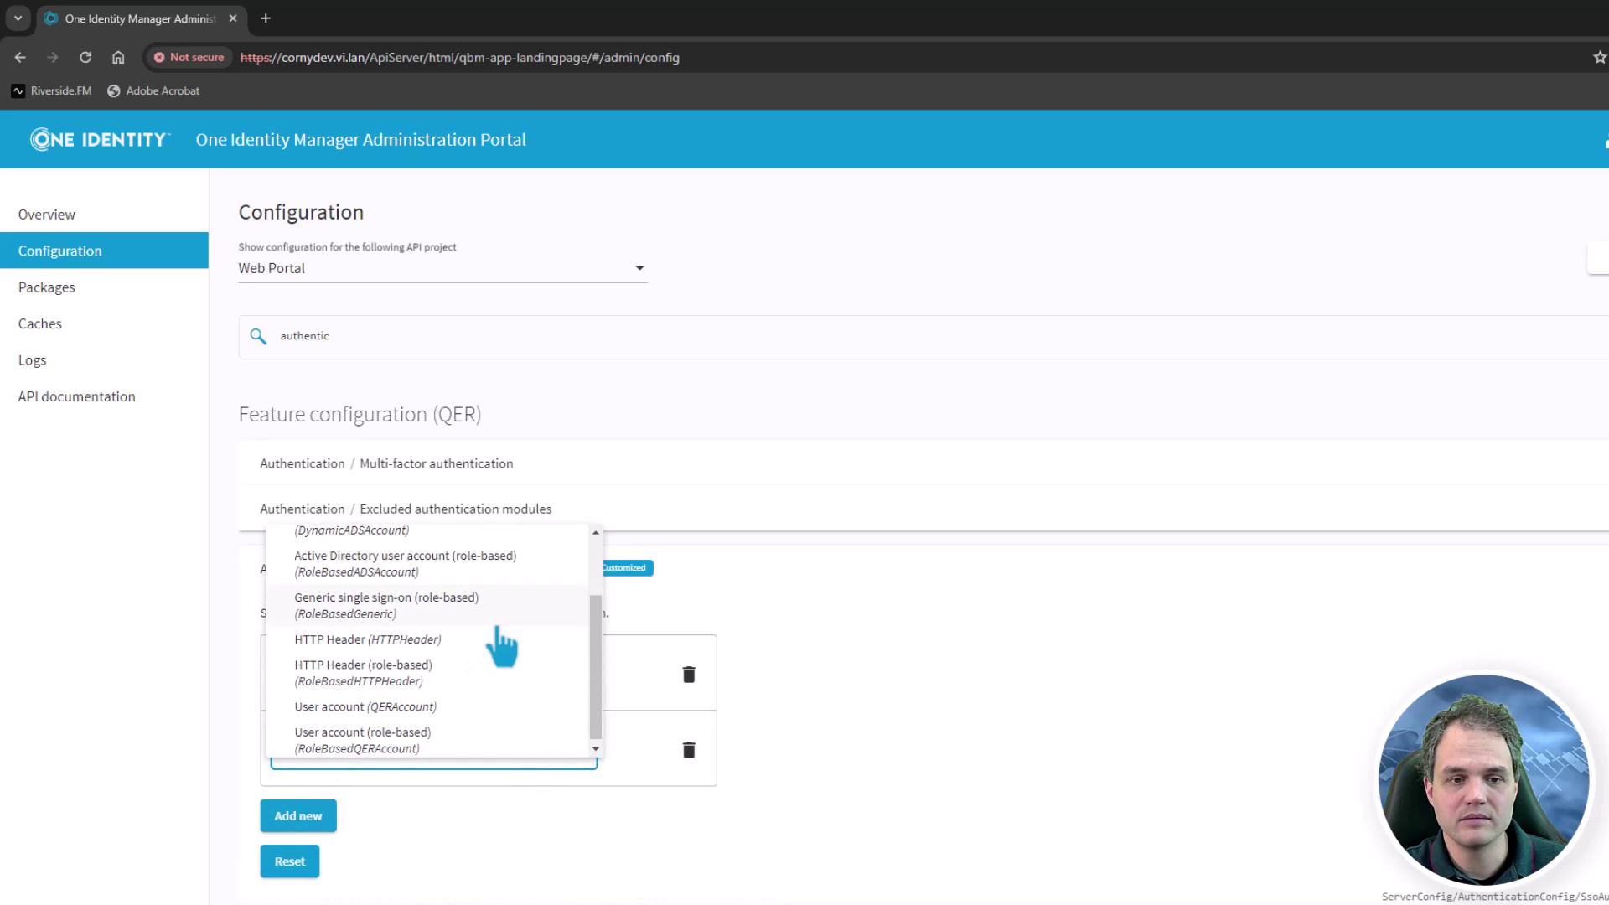
click(496, 605)
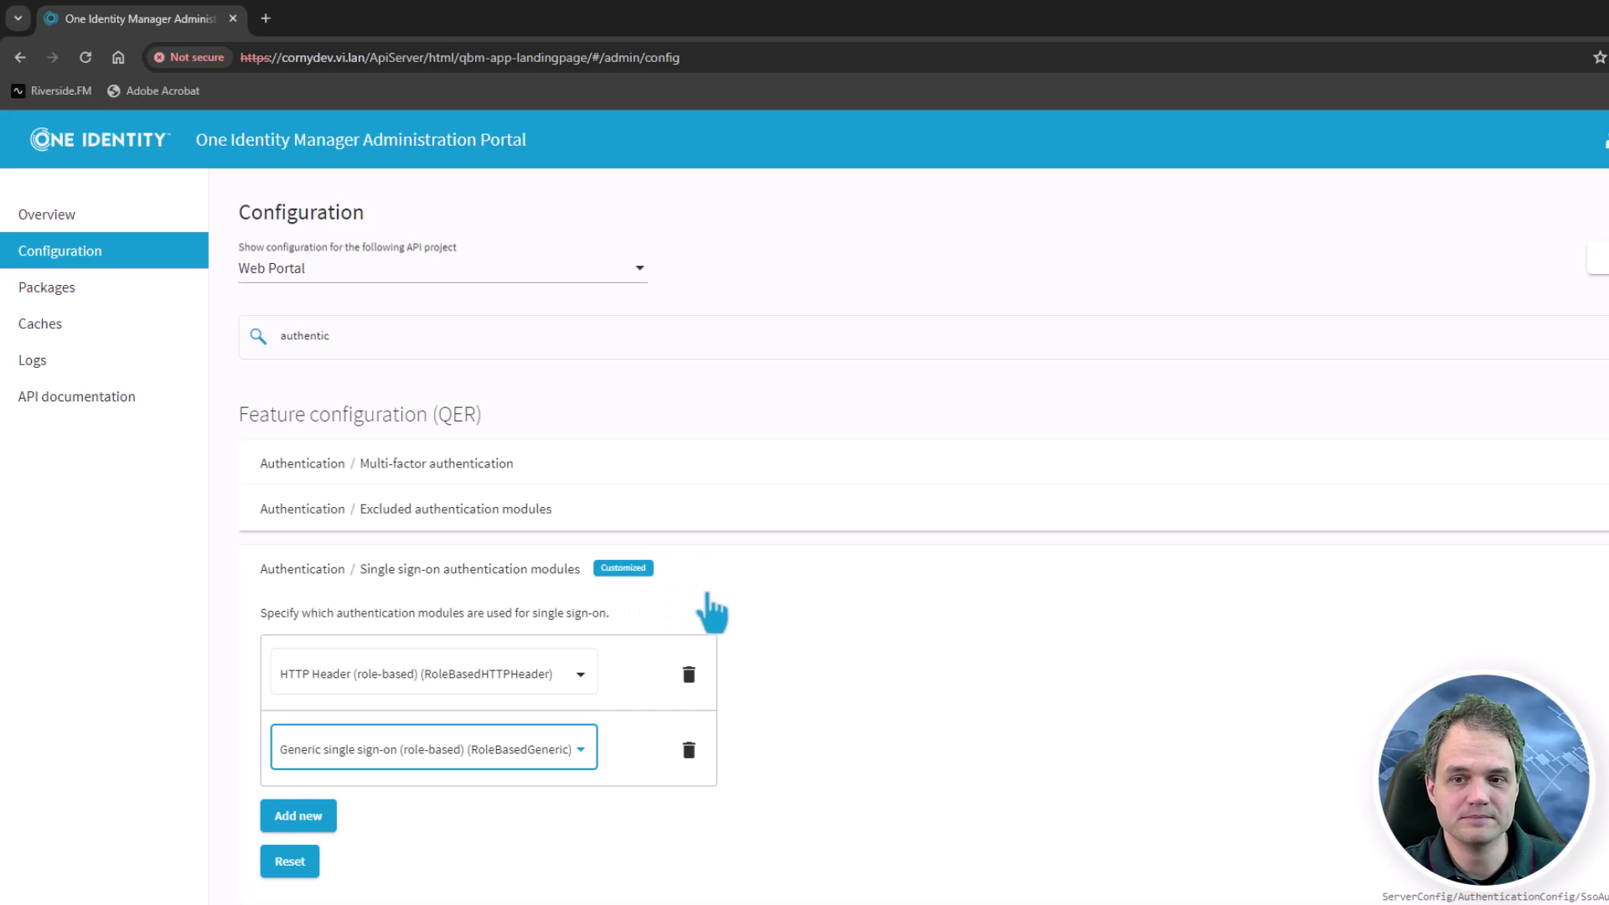
click(675, 557)
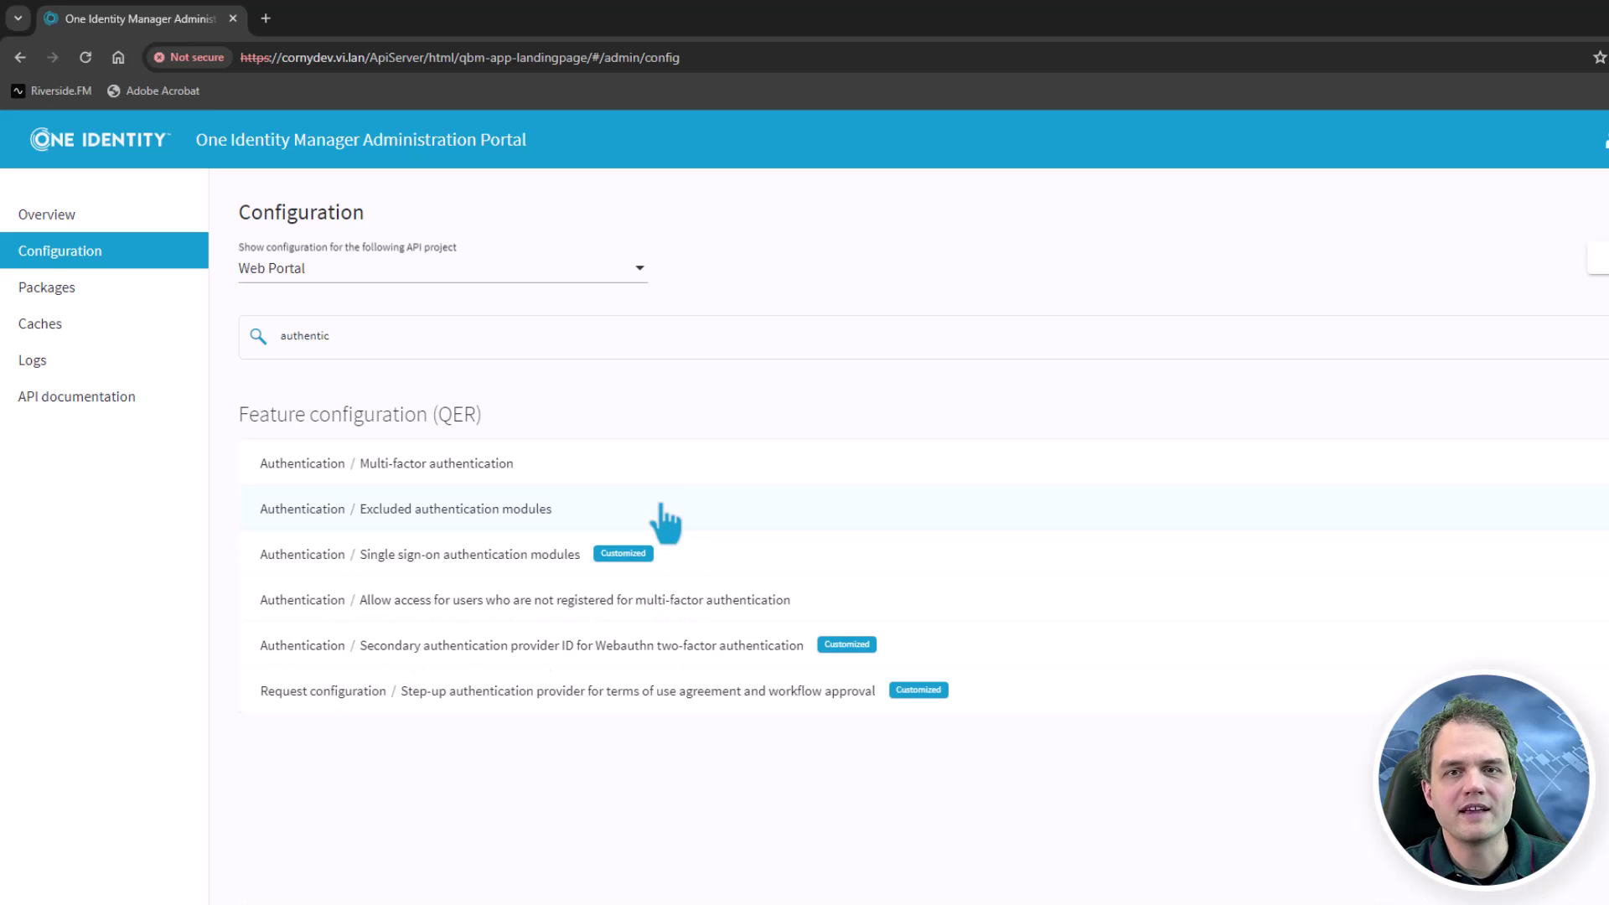
Review the Excluded authentication modules choices and leave them unchanged.
click(666, 515)
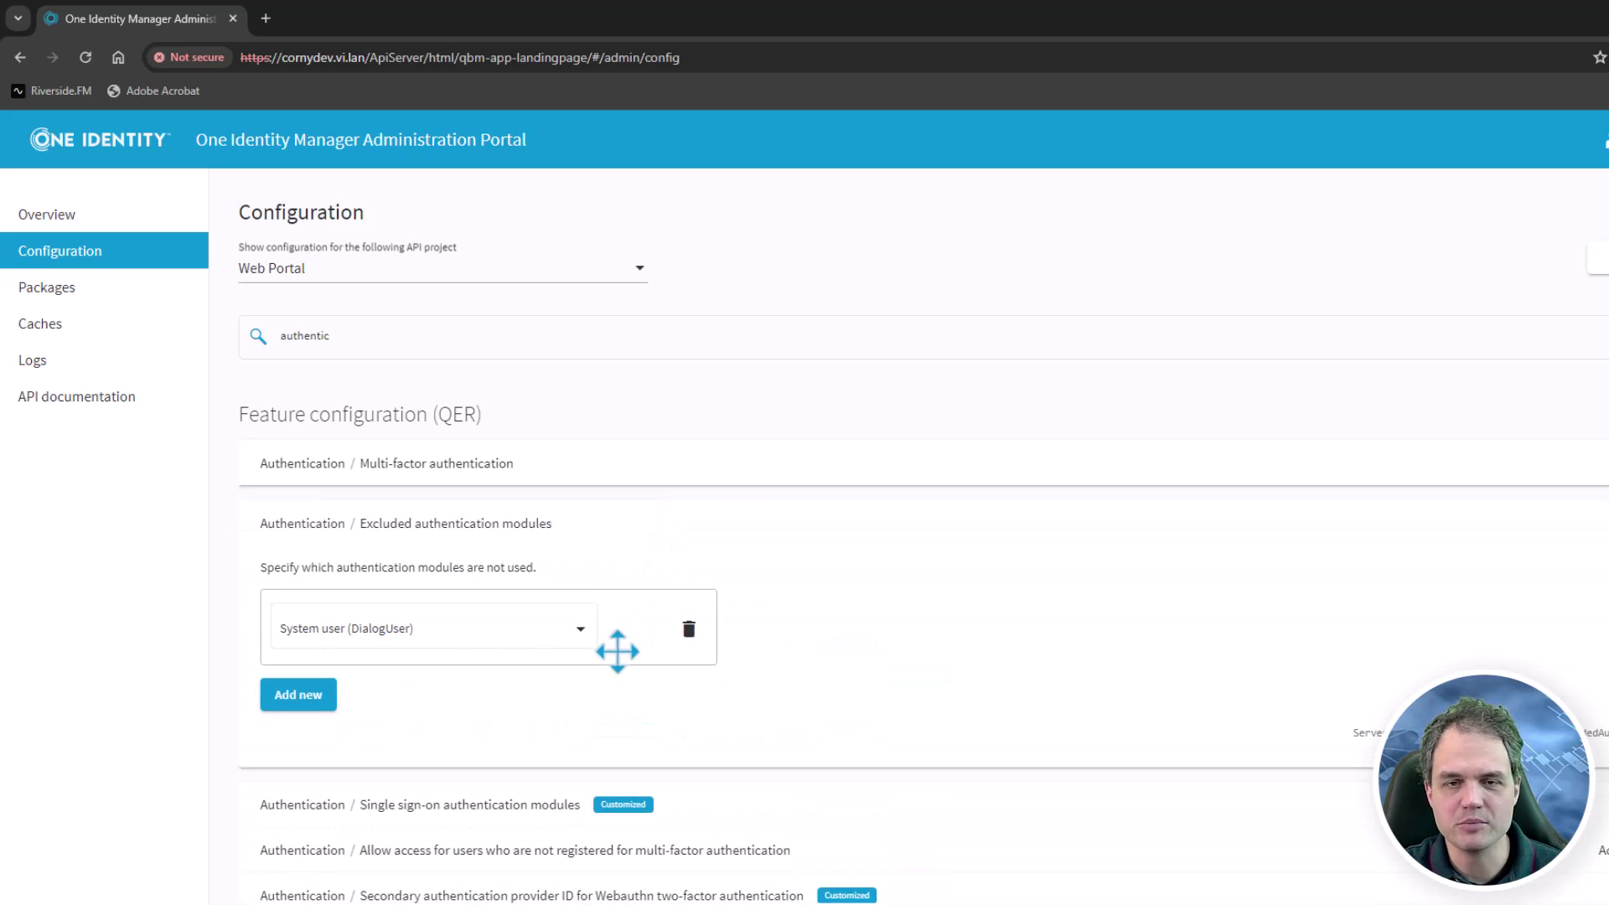
click(577, 631)
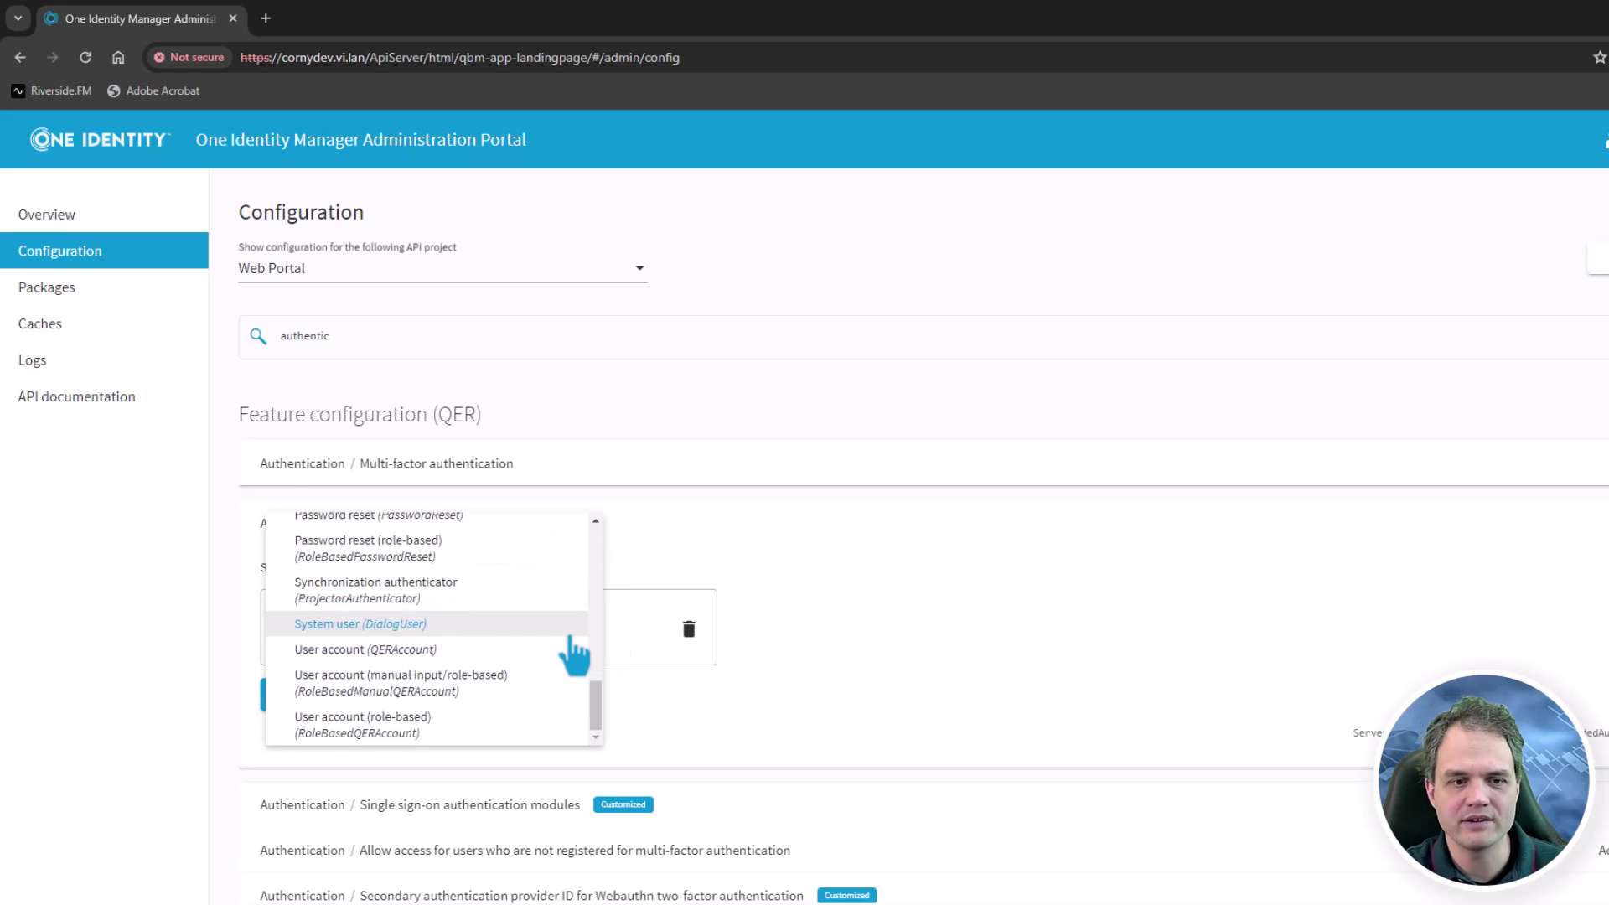
click(1063, 731)
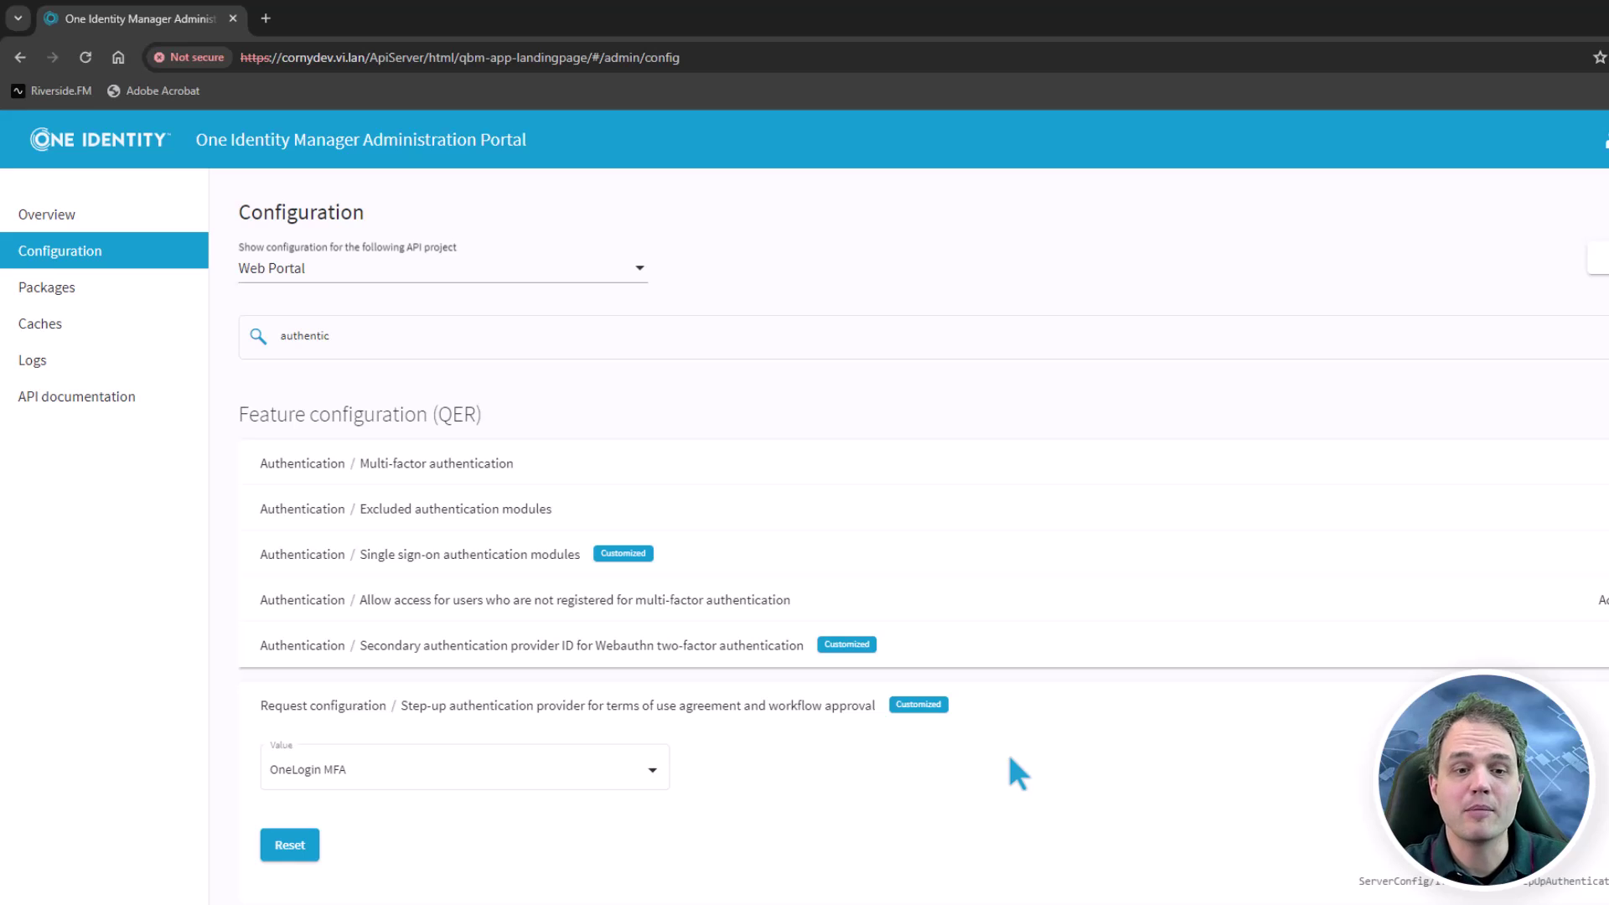
Review the step-up authentication provider options, keeping OneLogin MFA, then clear the search.
click(633, 765)
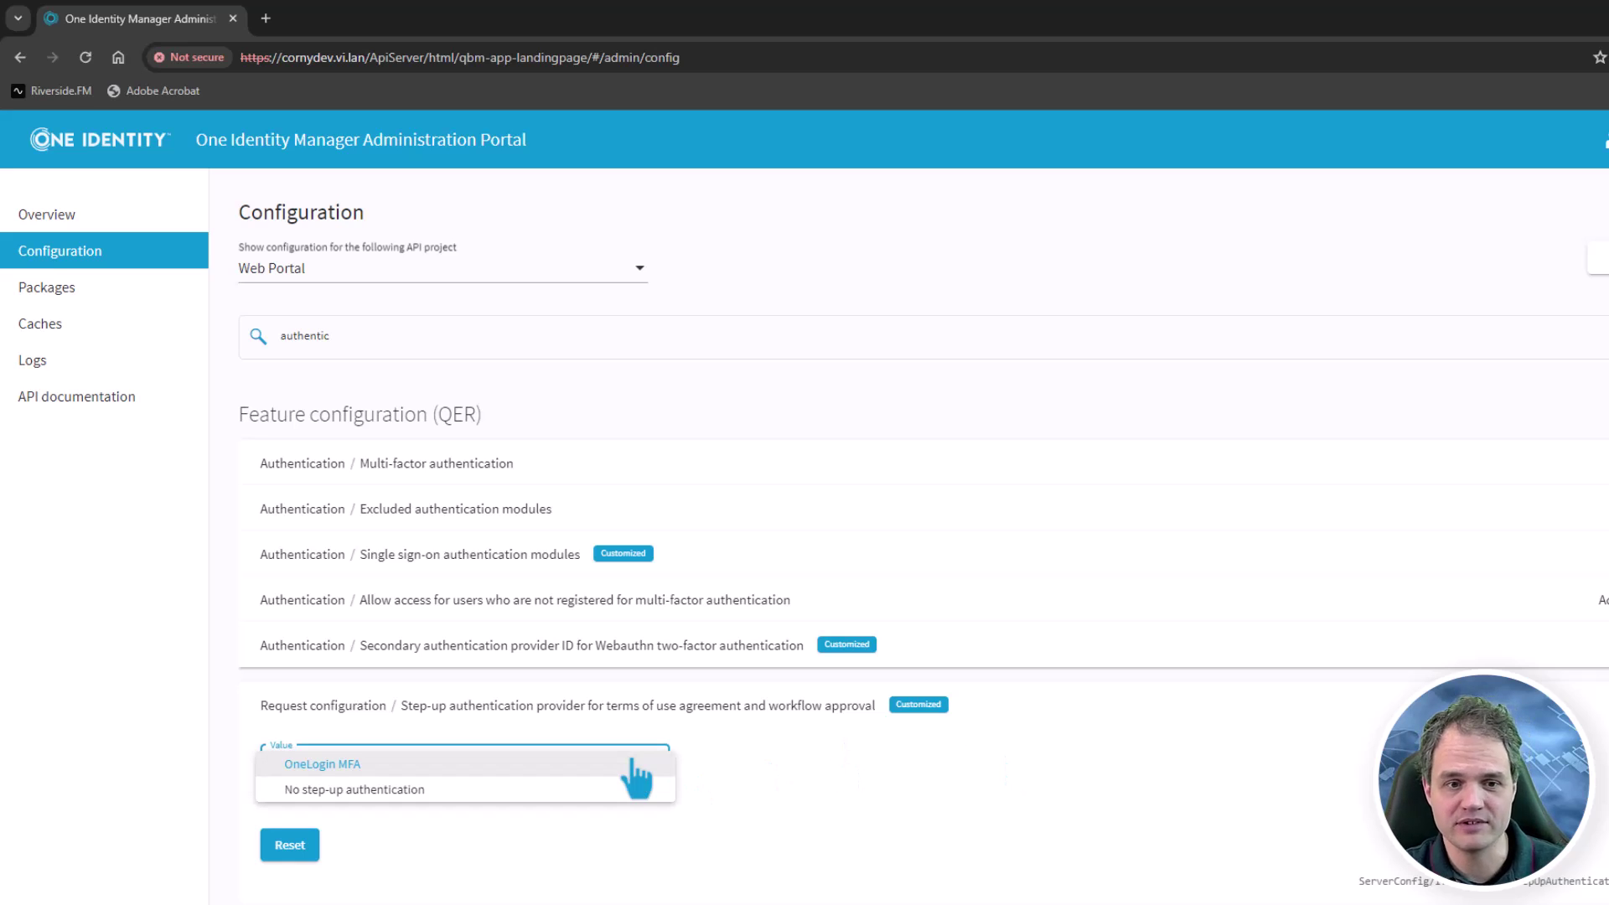
click(575, 808)
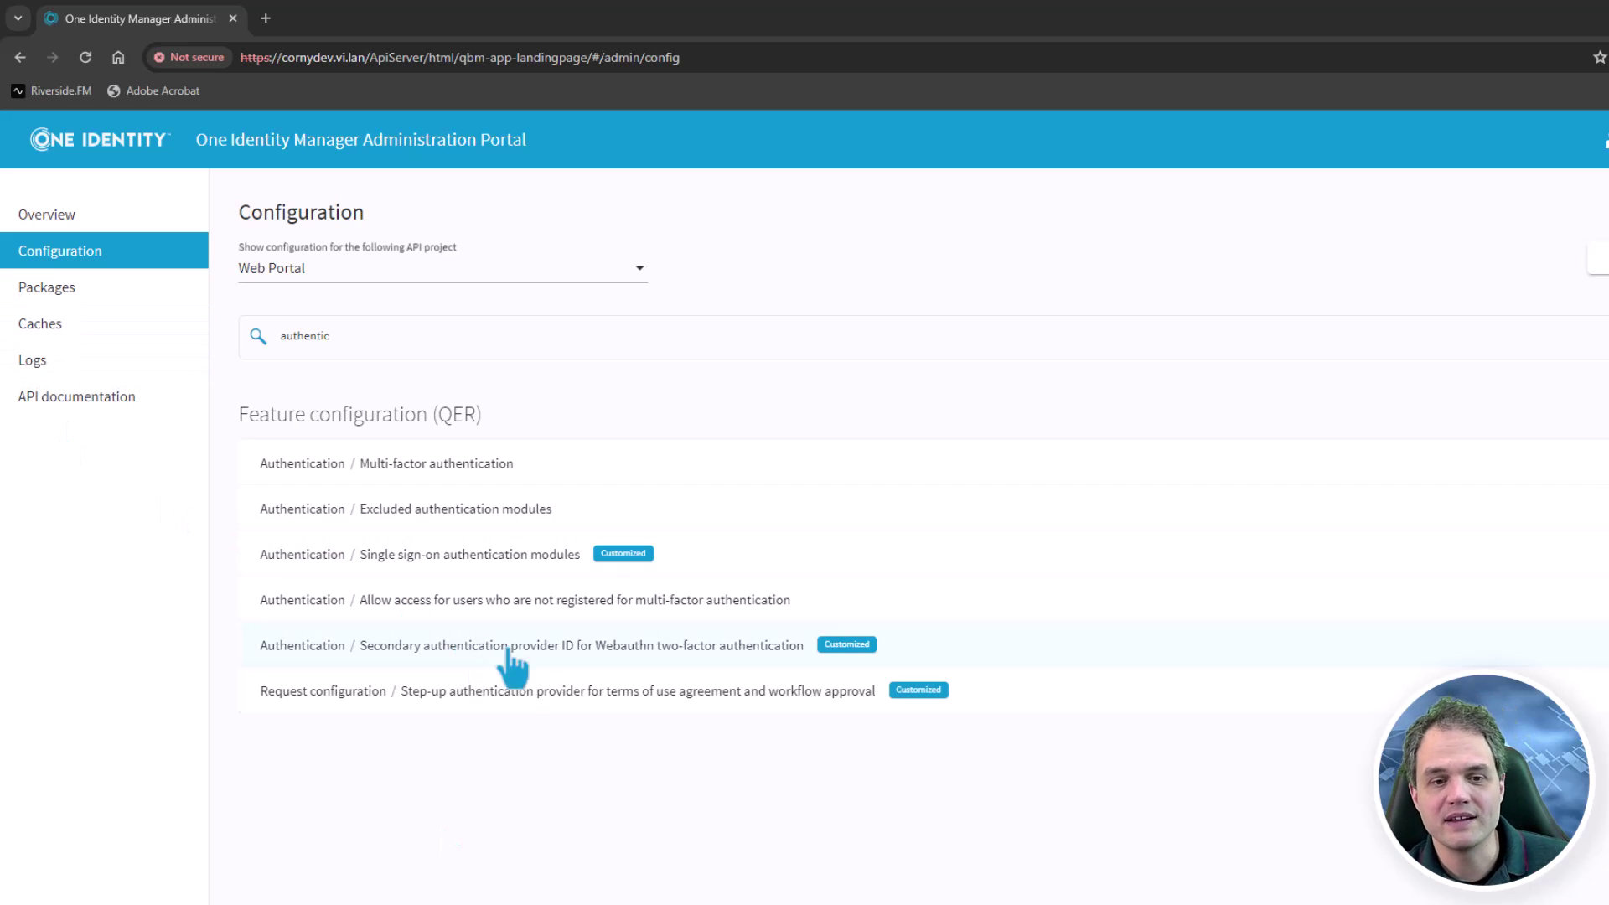
click(570, 692)
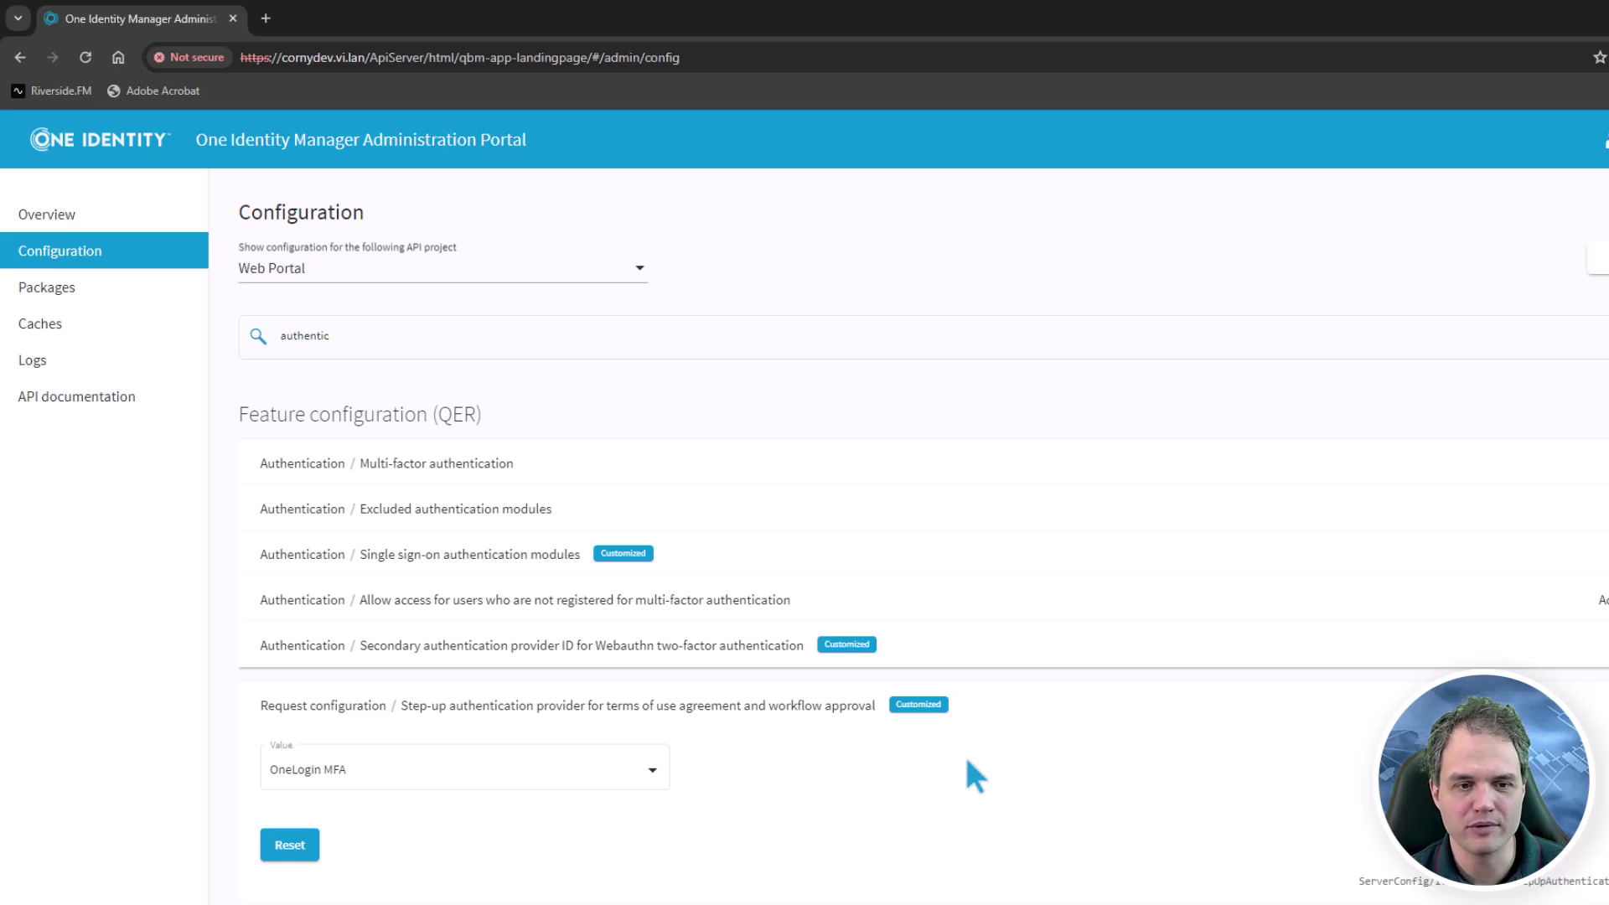
click(652, 771)
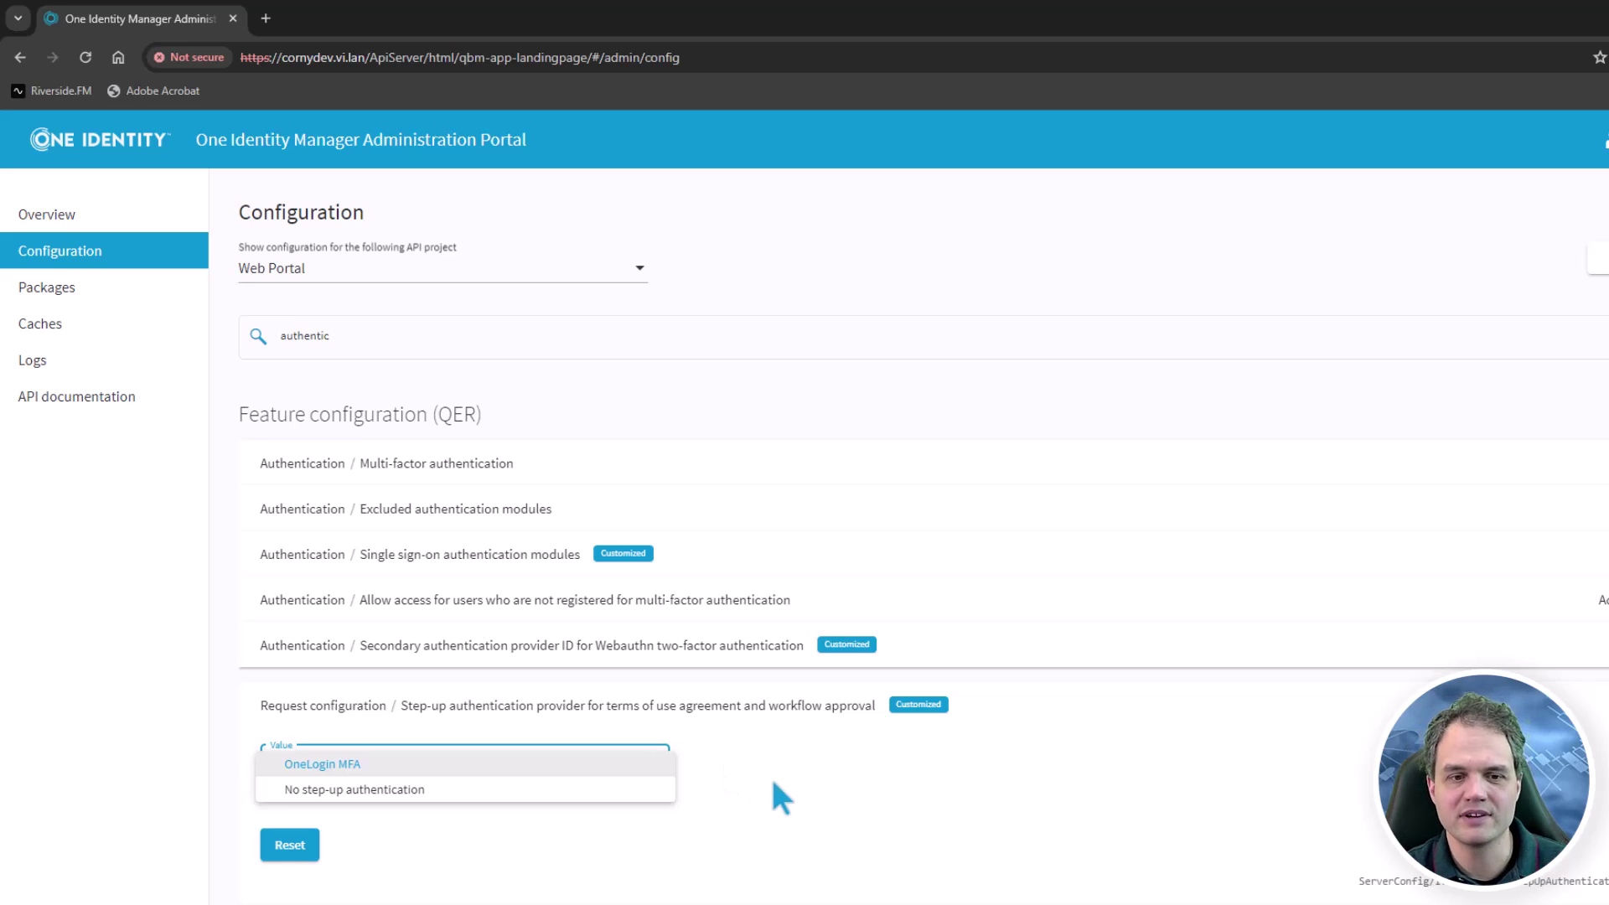
click(446, 352)
key(ctrl+a)
key(BackSpace)
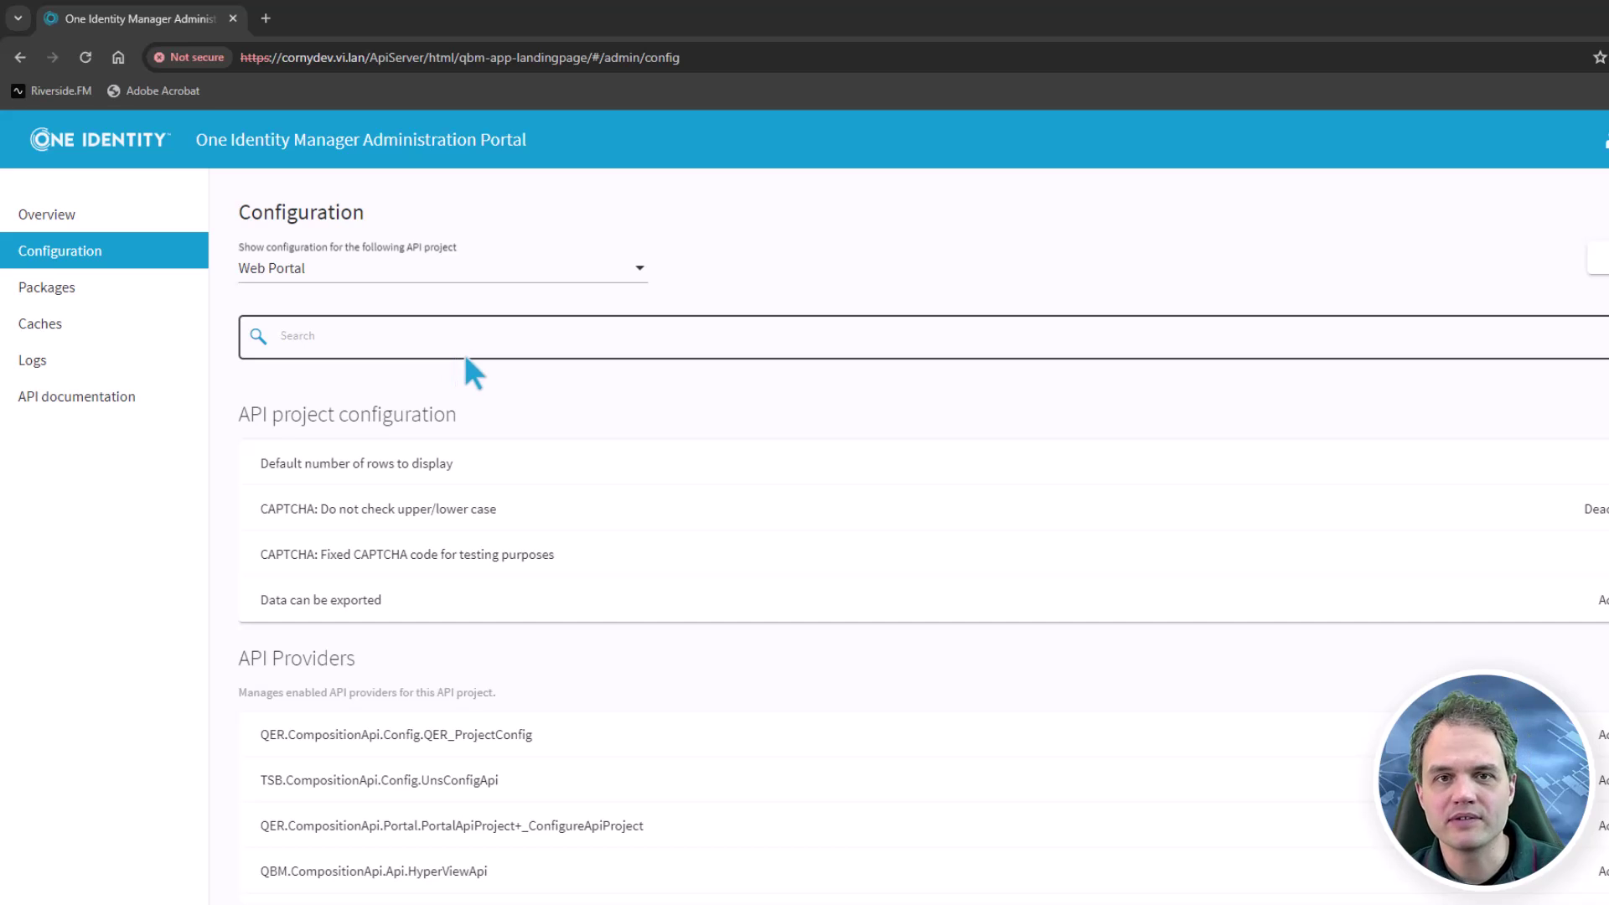
Search the Web Portal configuration for 'request' and scroll through the matching settings.
click(465, 358)
text(request)
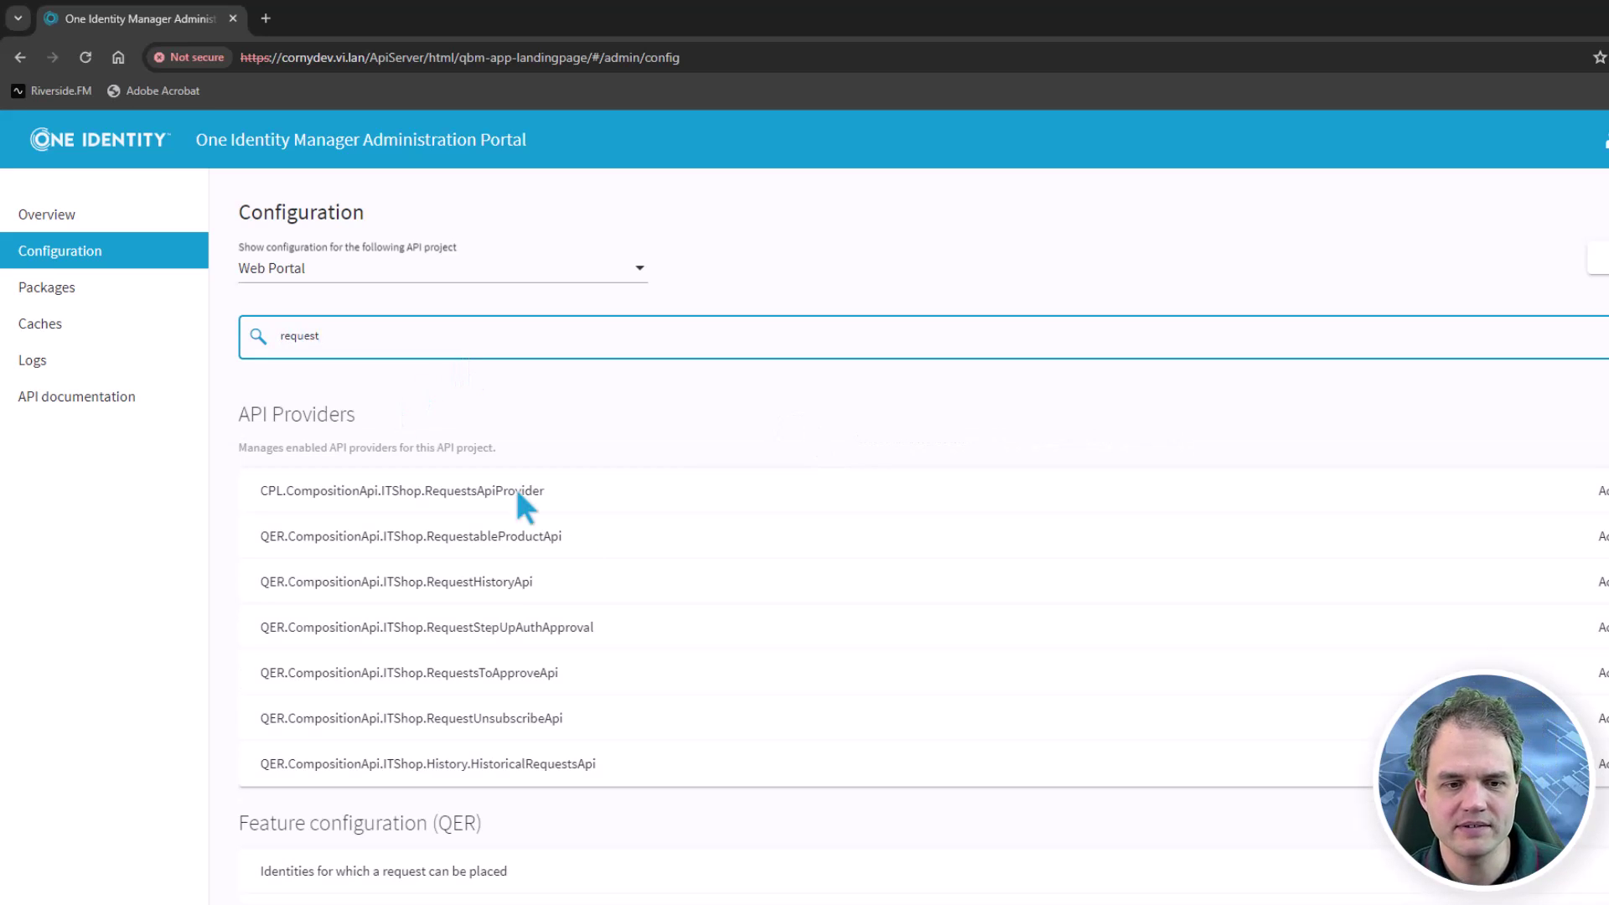
scroll(679, 737, down, 2)
scroll(679, 734, down, 2)
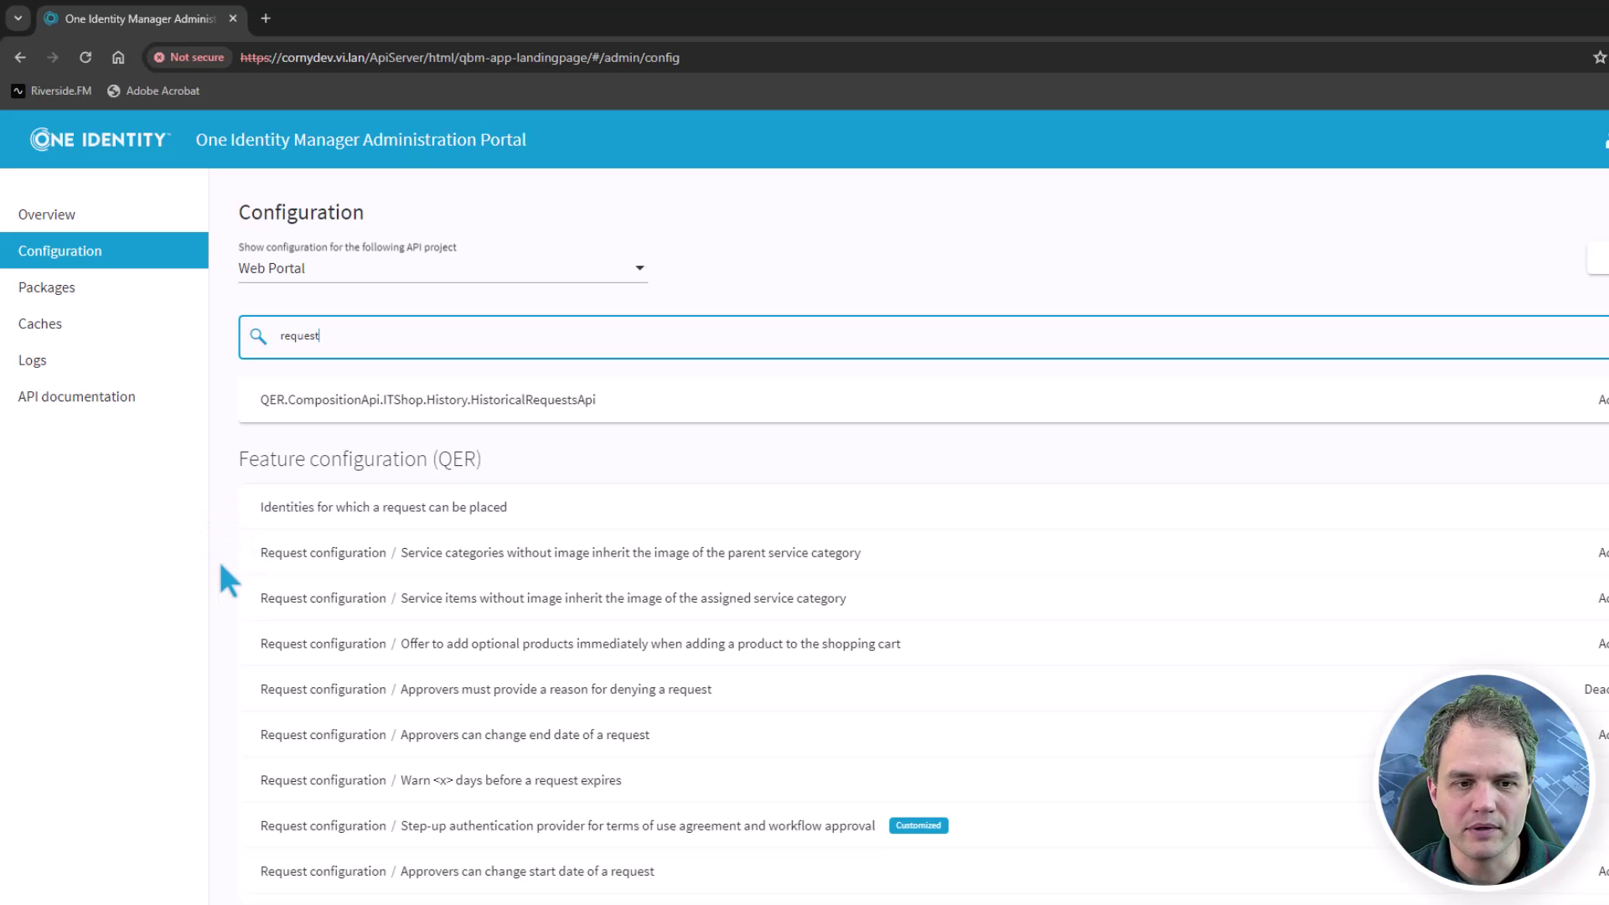
click(466, 516)
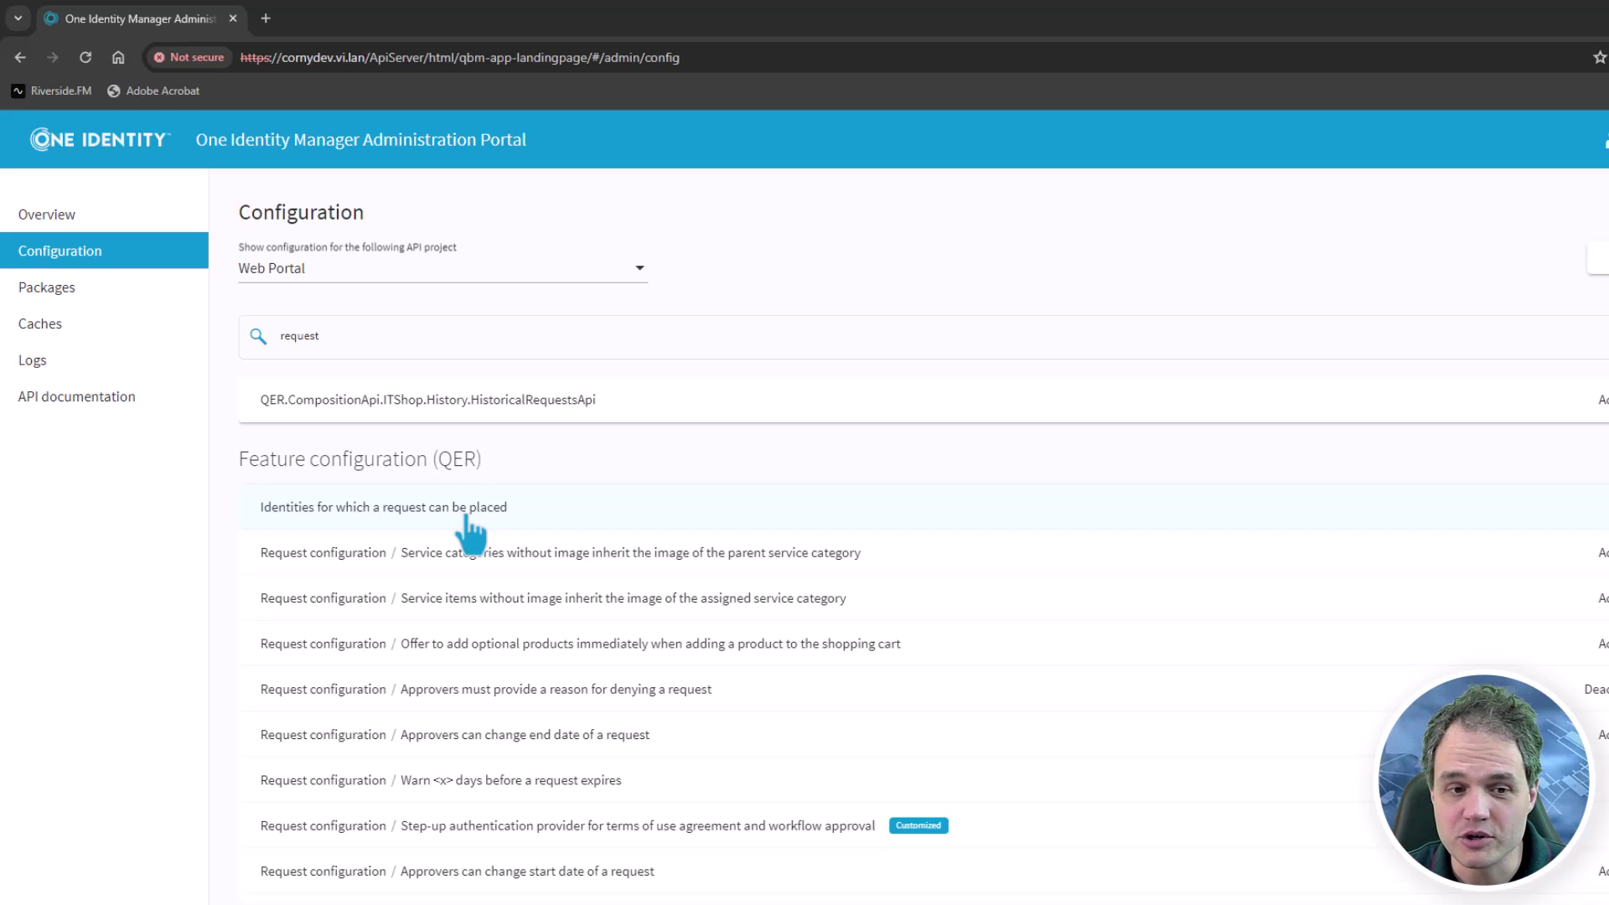
Inspect the uid_person / %useruid% SQL condition for requestable identities unchanged, then clear the search.
click(530, 525)
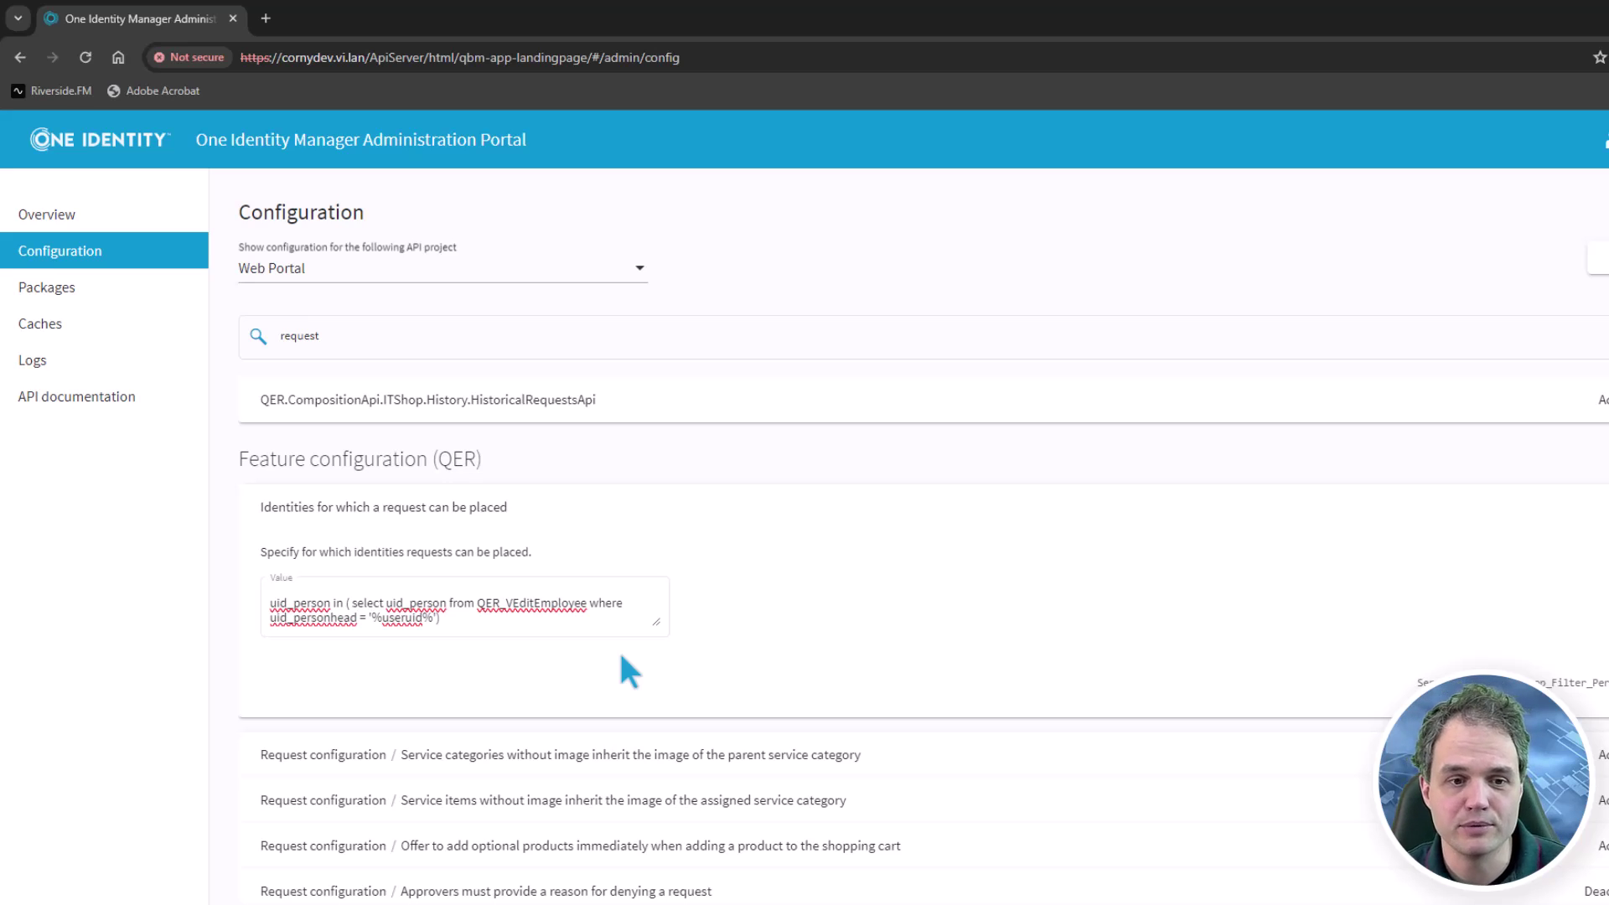
click(577, 622)
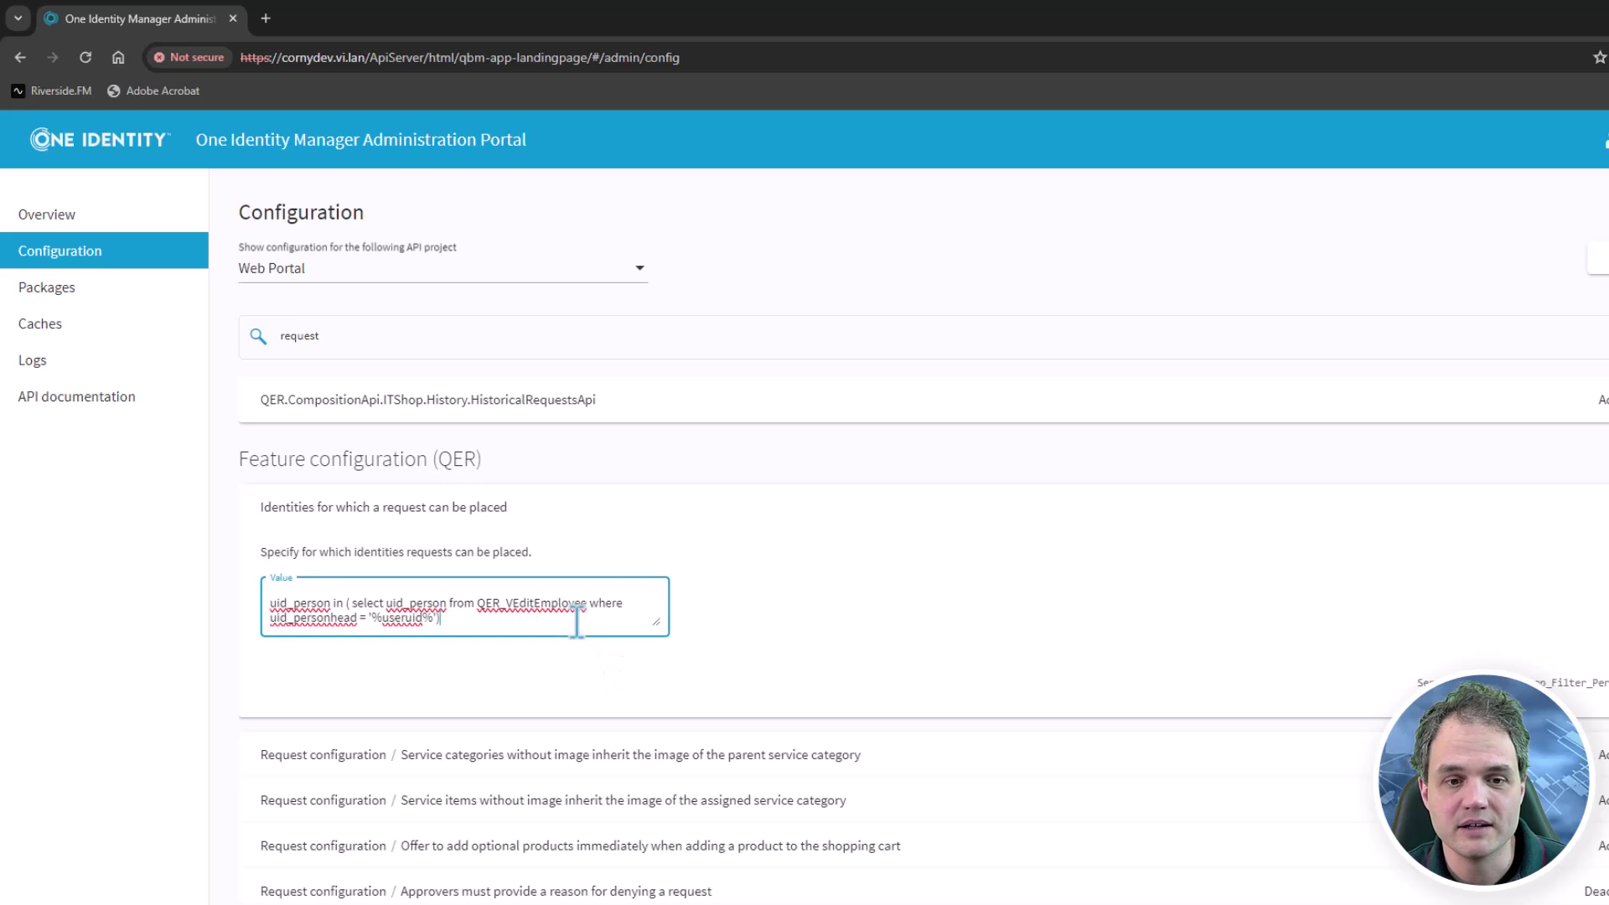
key(Left)
key(Left)
key(Left)
key(Left)
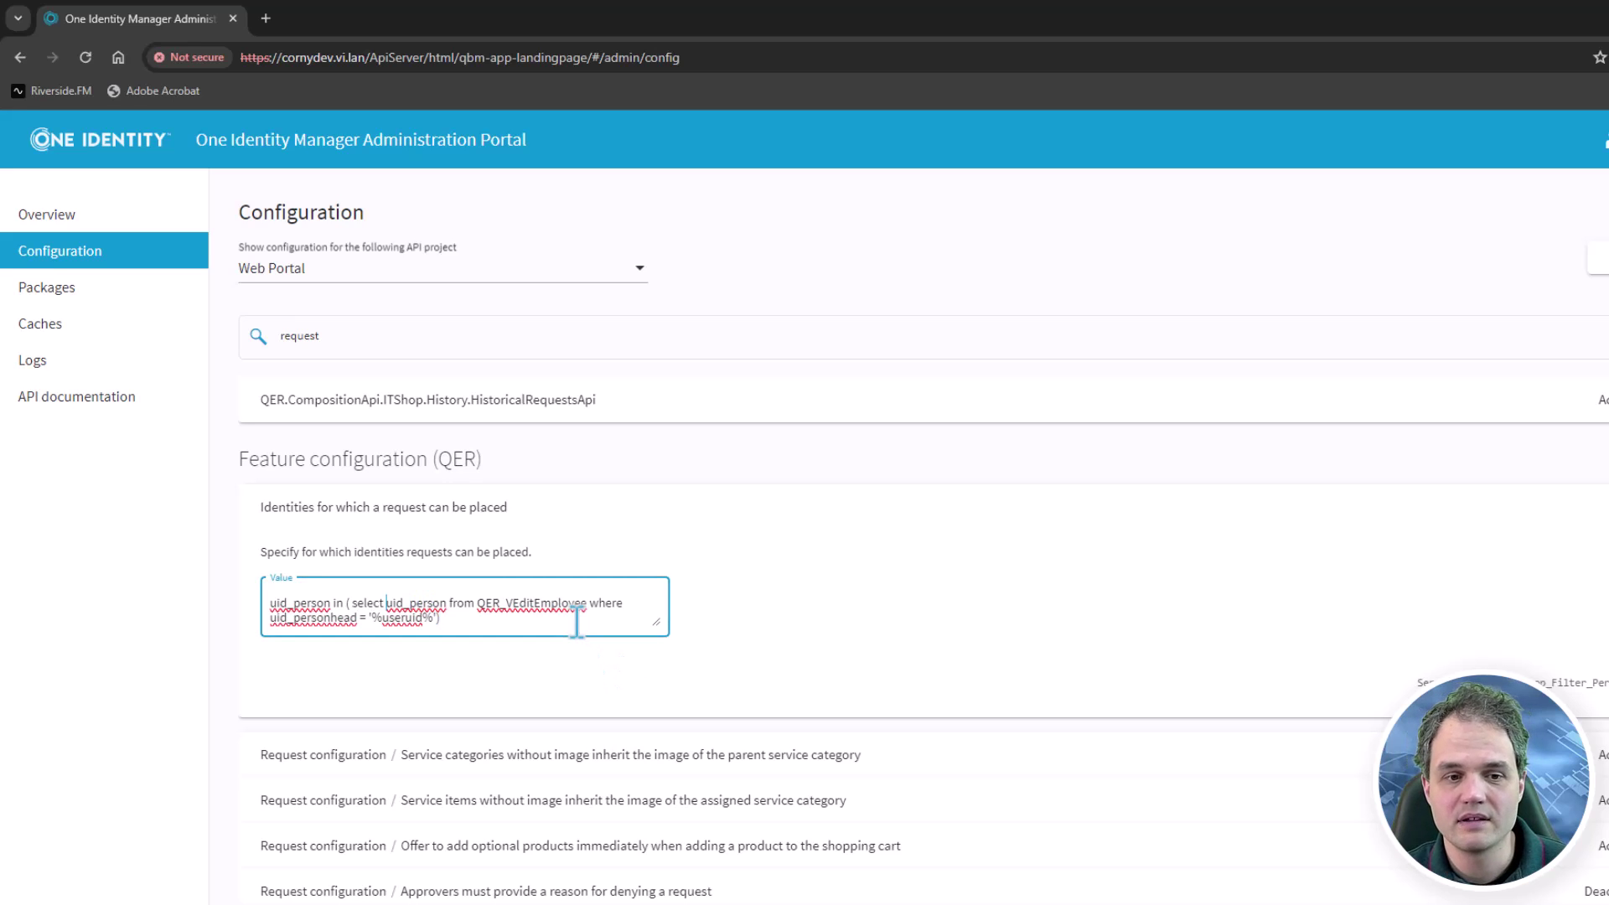
key(Left)
key(Left)
key(Left)
key(ctrl+shift+Left)
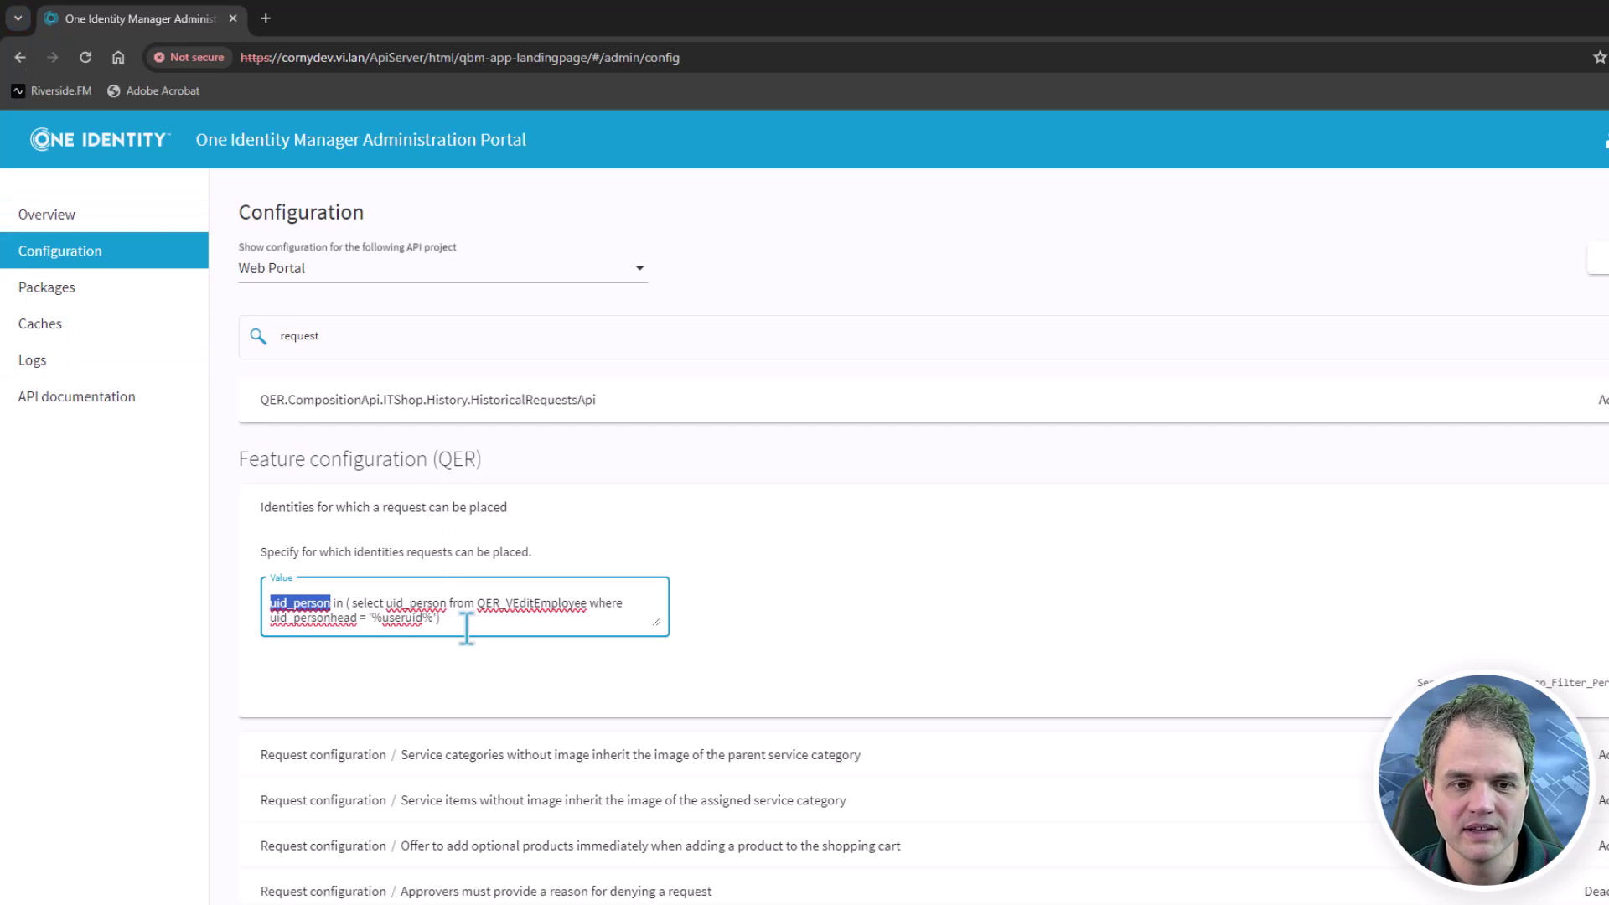
click(389, 616)
key(Left)
key(Left)
key(shift+Right)
key(shift+Right)
key(shift+Right)
key(shift+Right)
key(shift+Right)
key(shift+Right)
key(shift+Right)
key(shift+Right)
key(shift+Right)
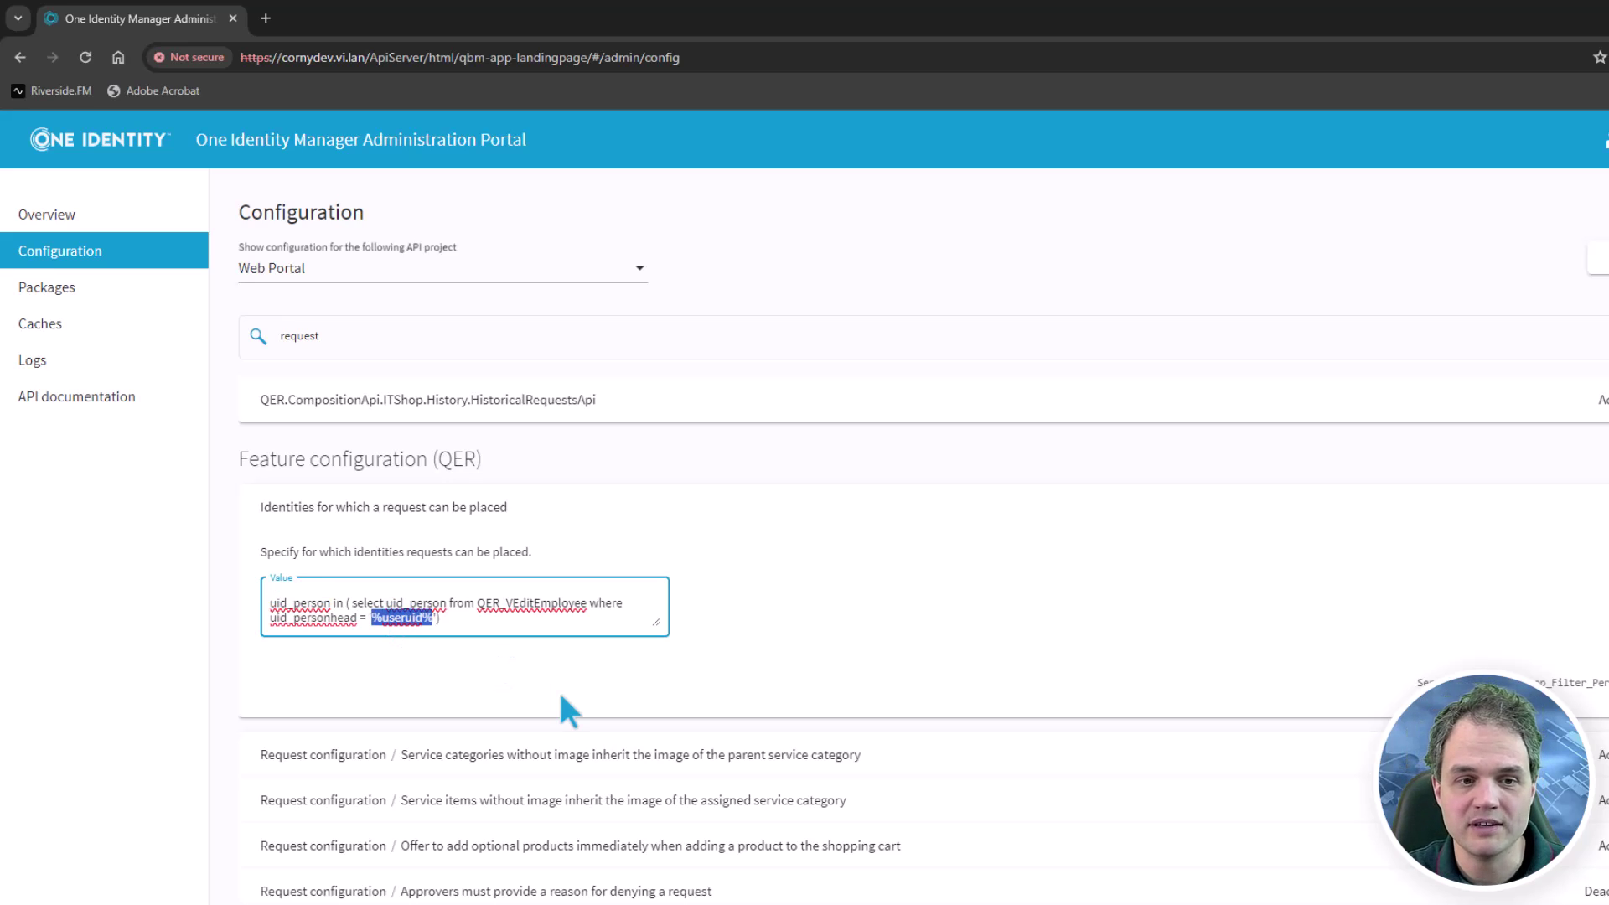
click(528, 656)
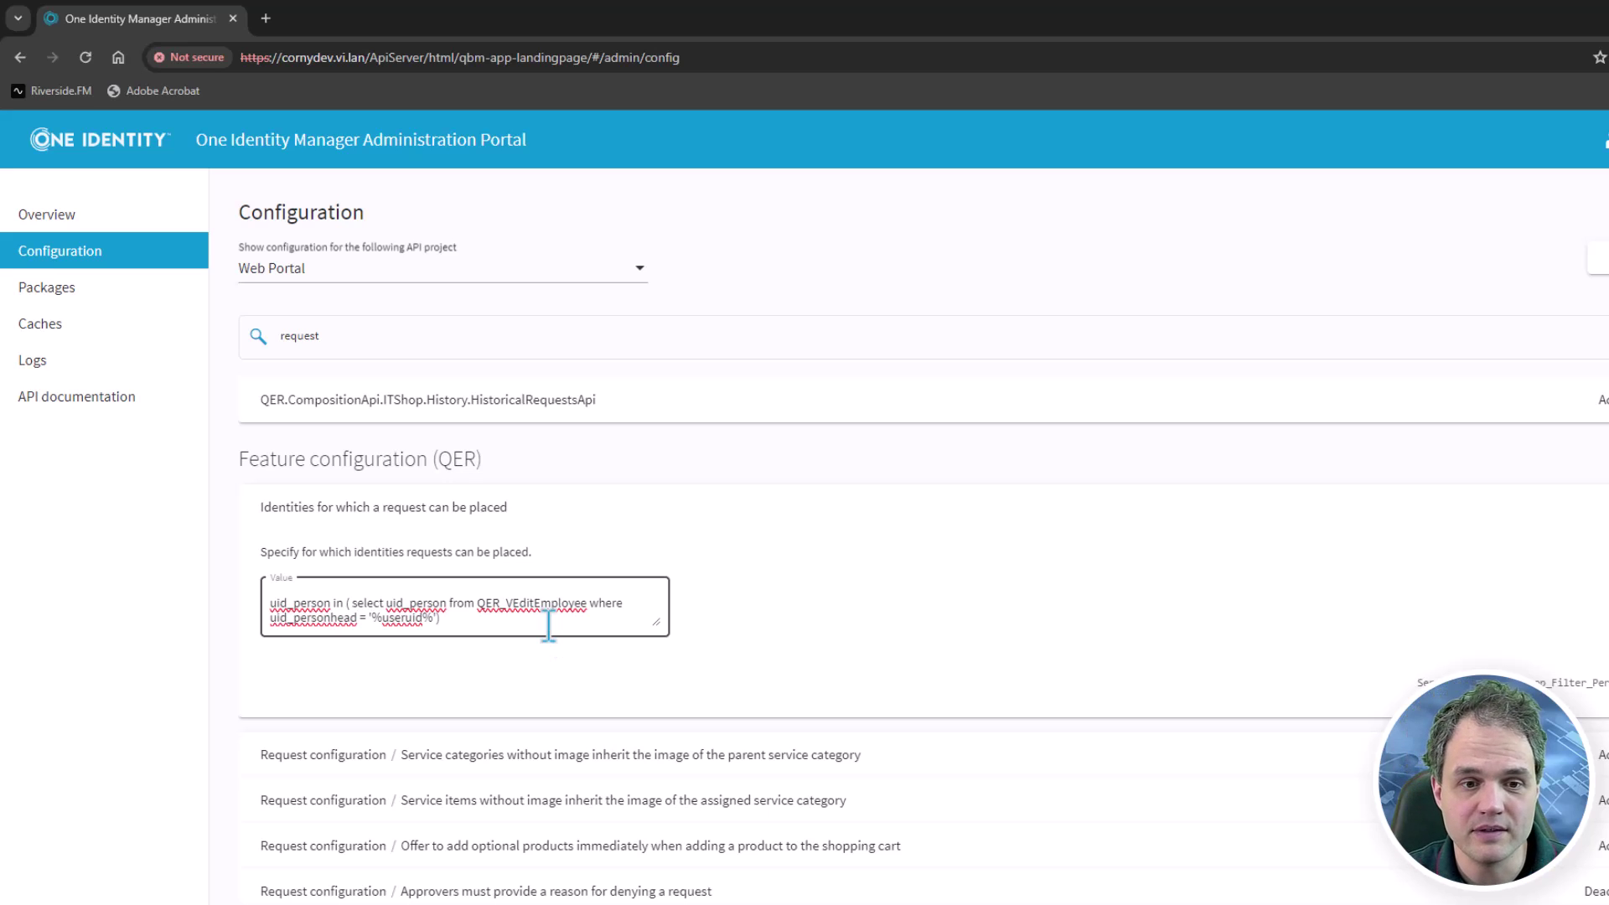
click(1599, 339)
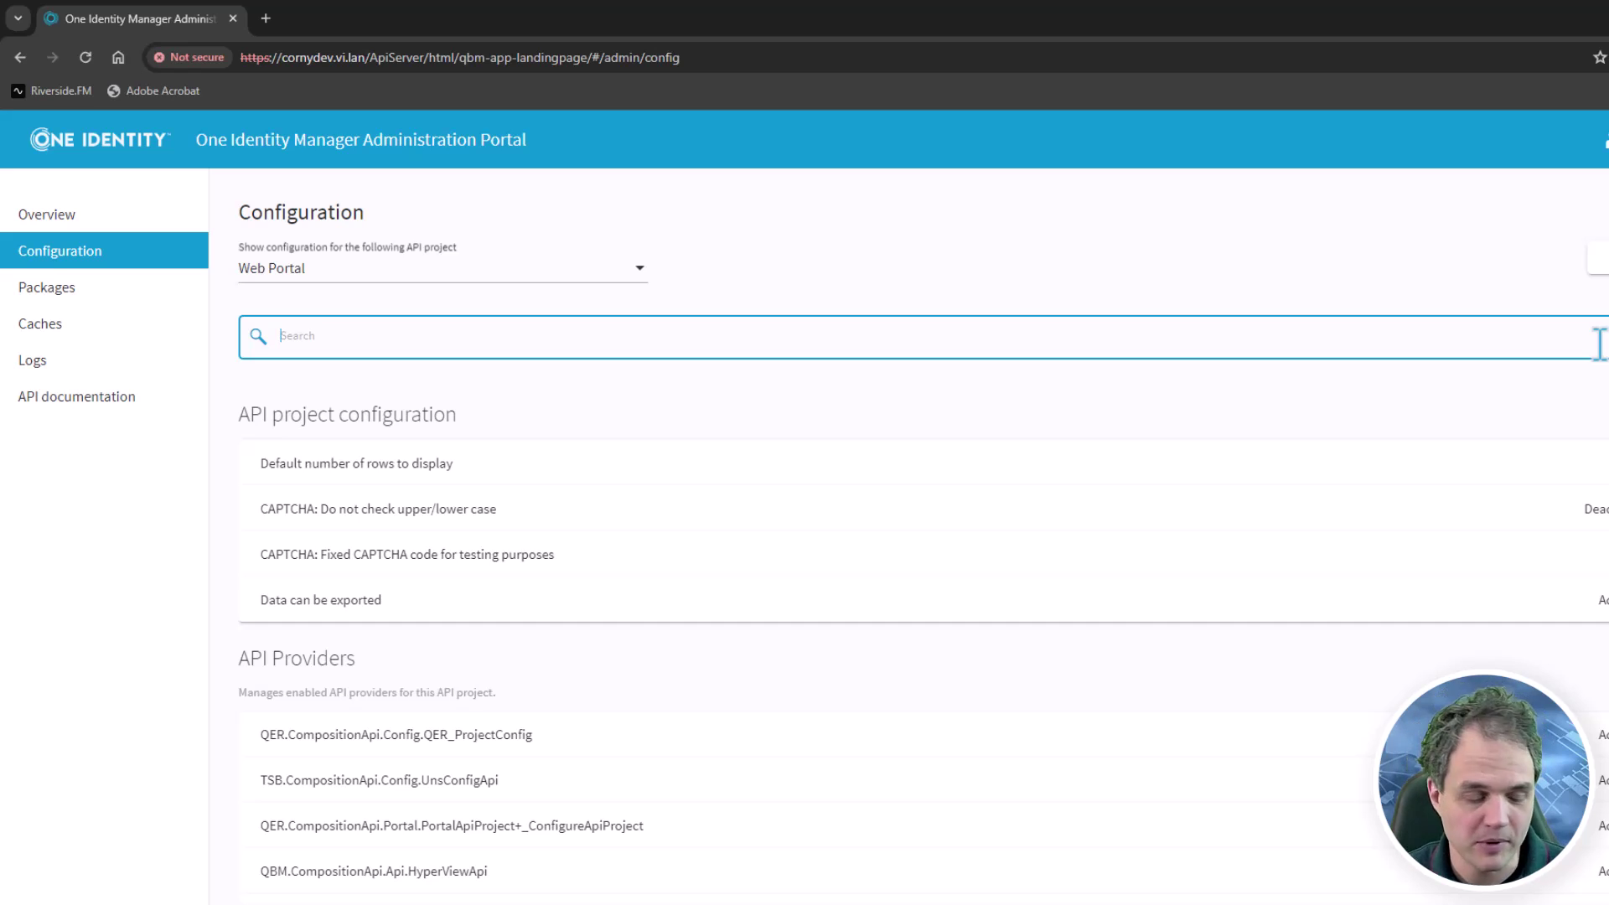
Search 'reference', untick Products can be requested through reference user, then clear the search.
text(reference)
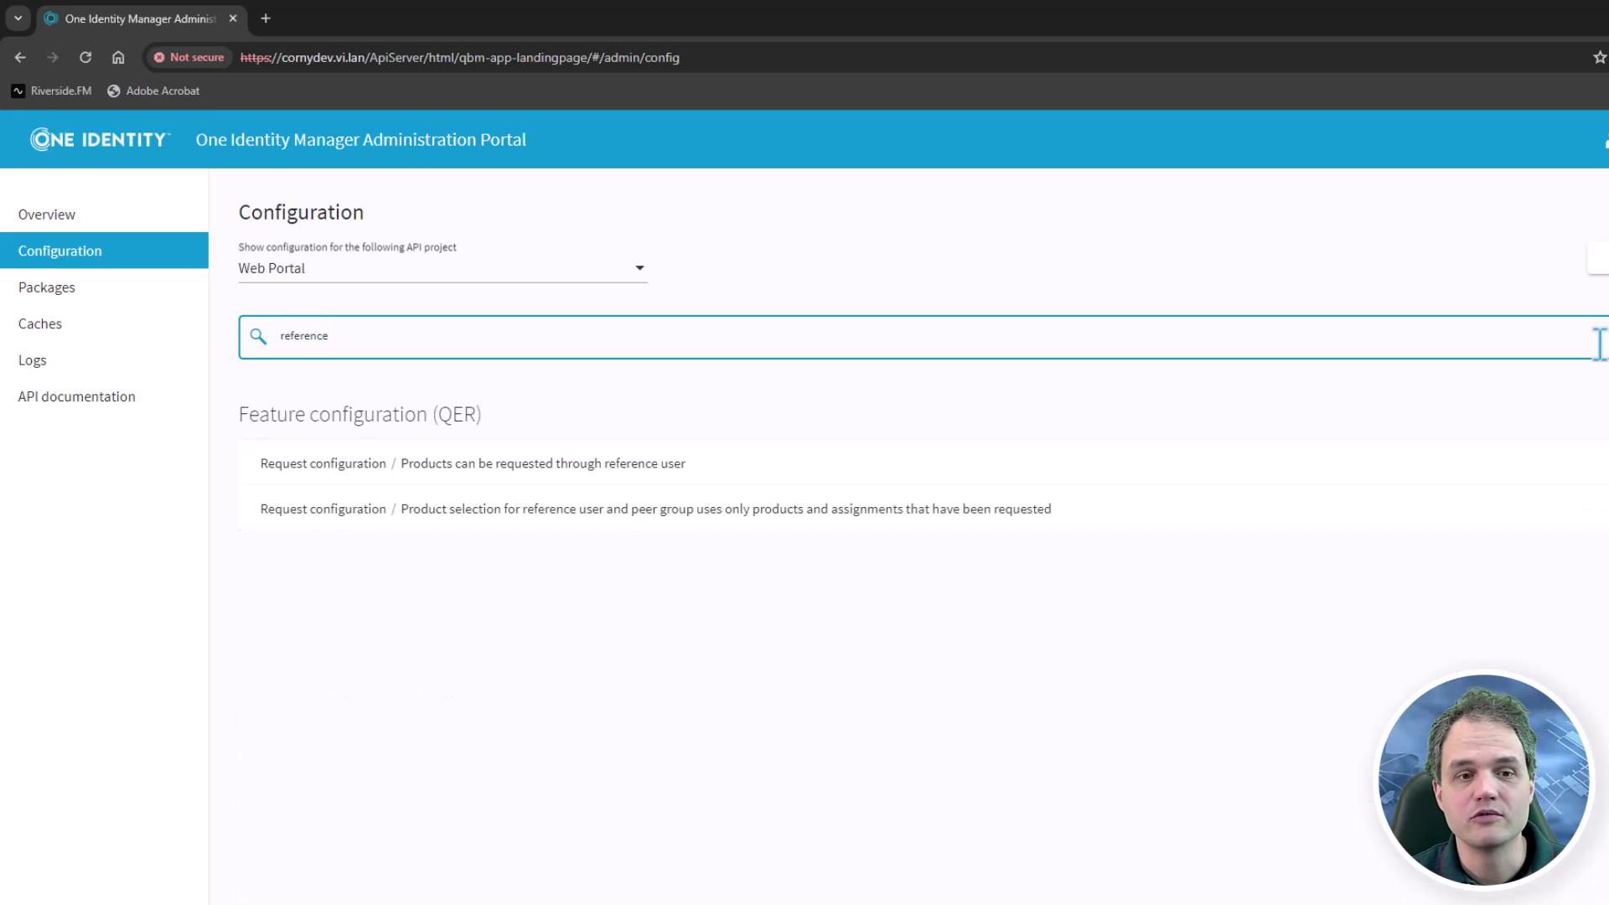
click(1324, 484)
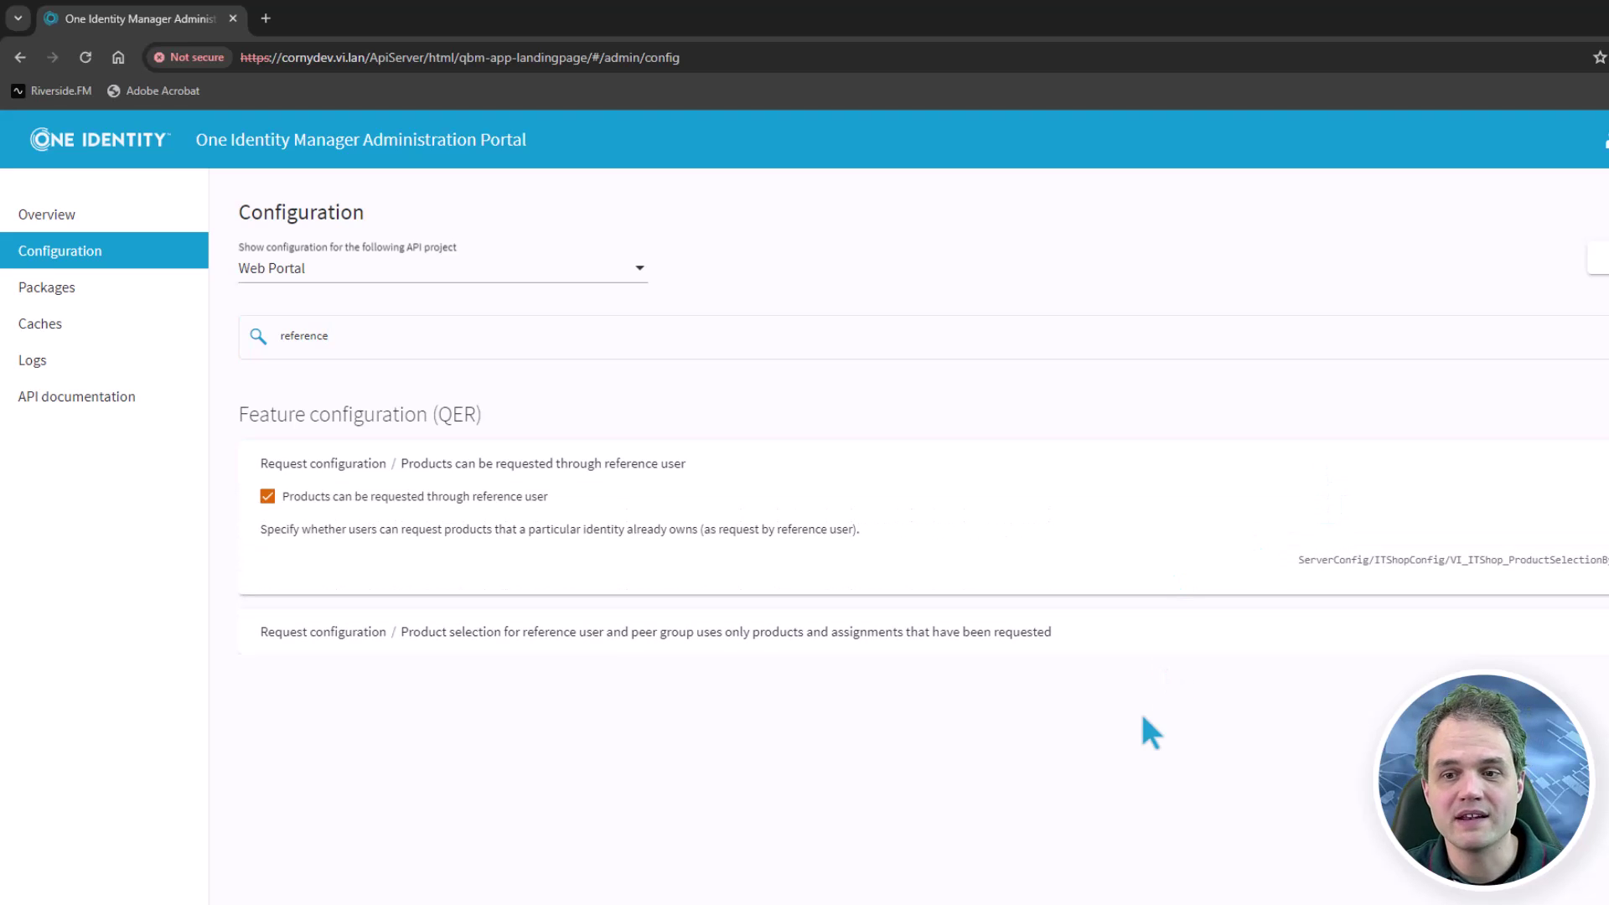
click(545, 500)
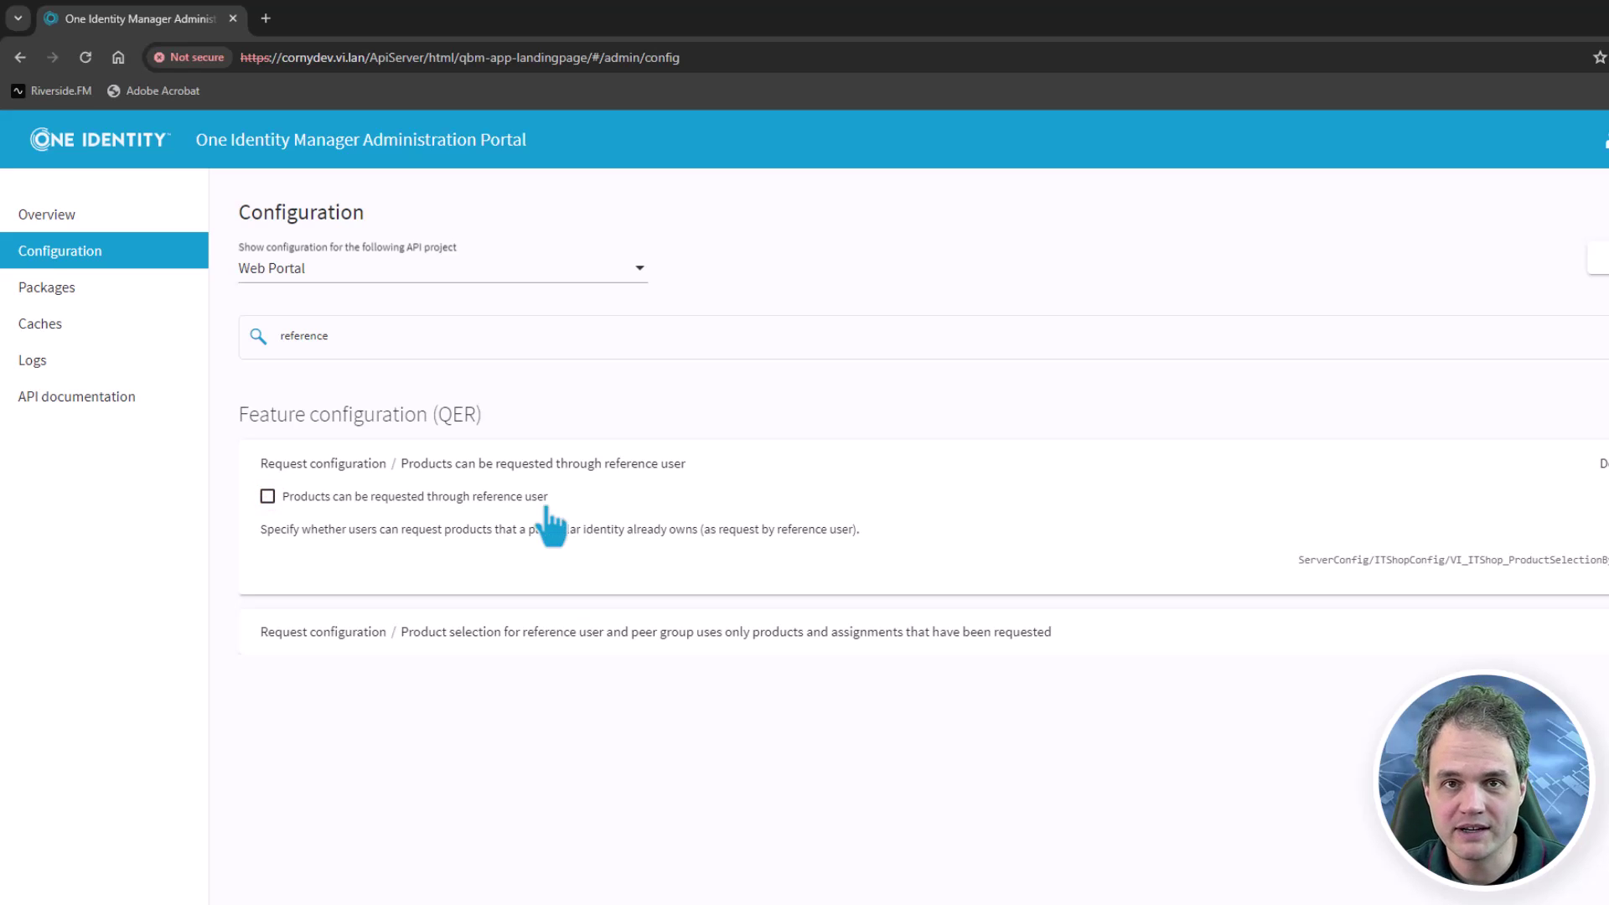
click(558, 352)
key(ctrl+a)
key(BackSpace)
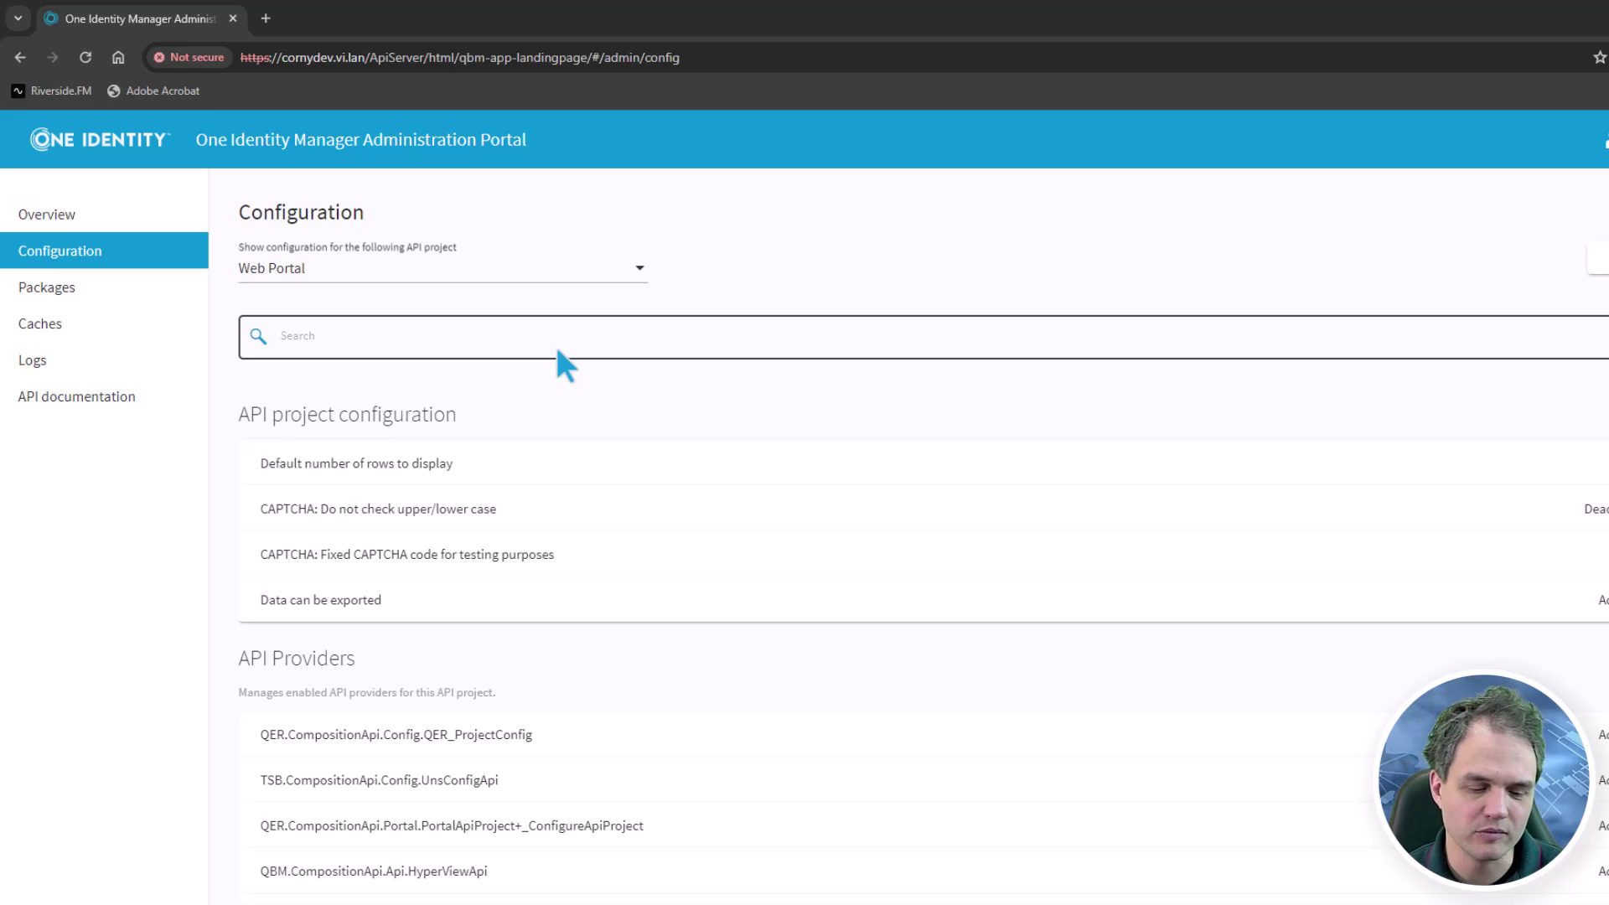
click(558, 351)
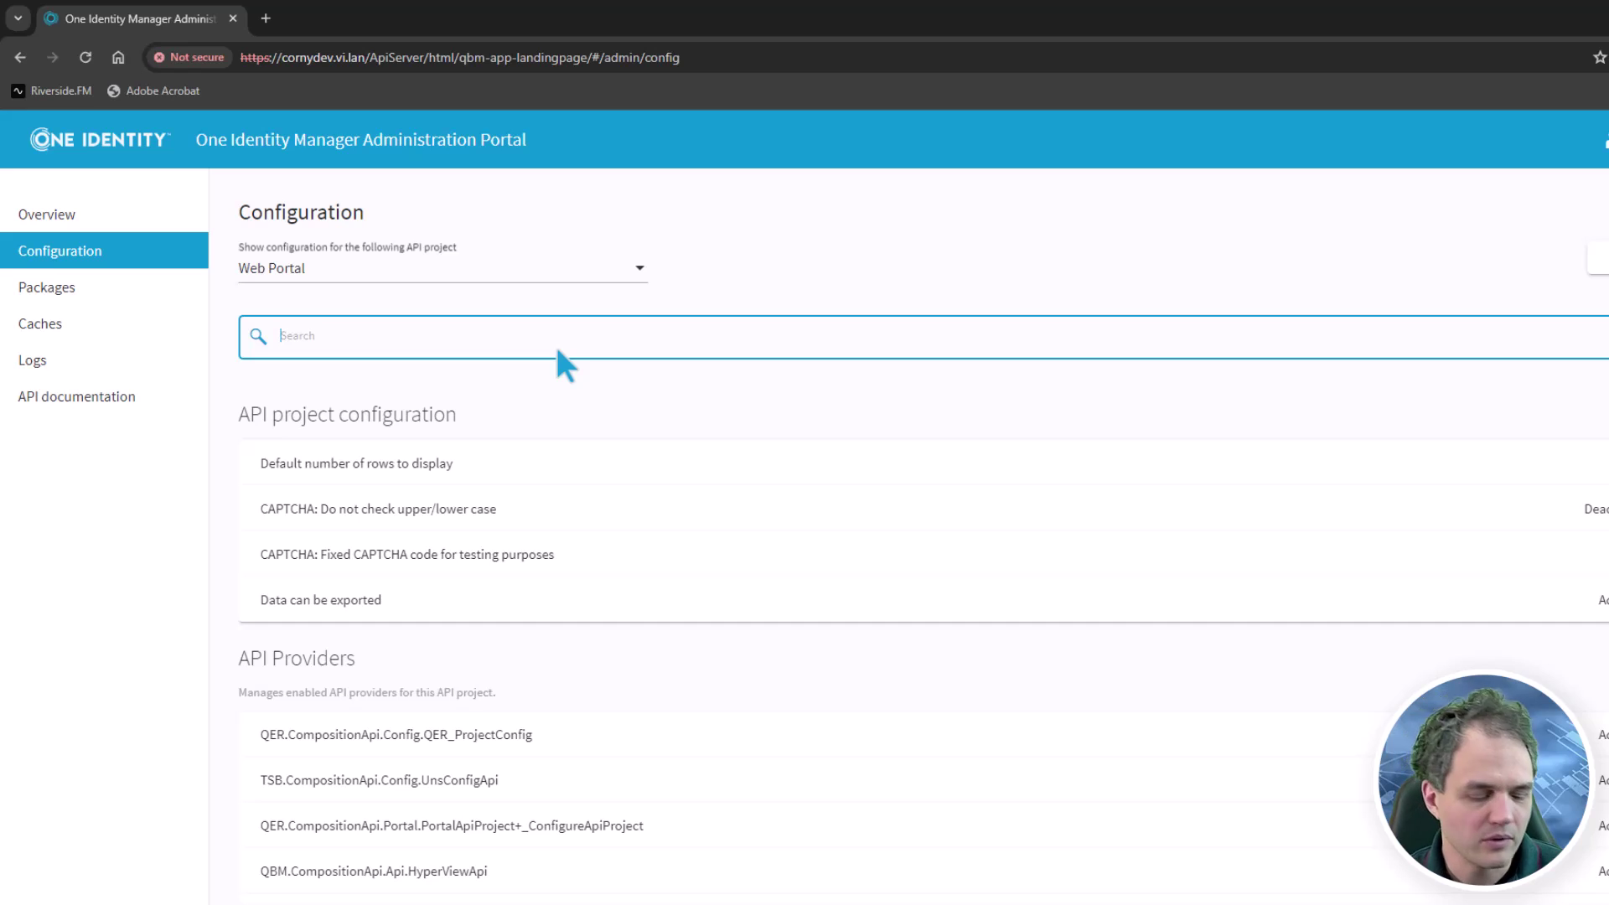
text(check)
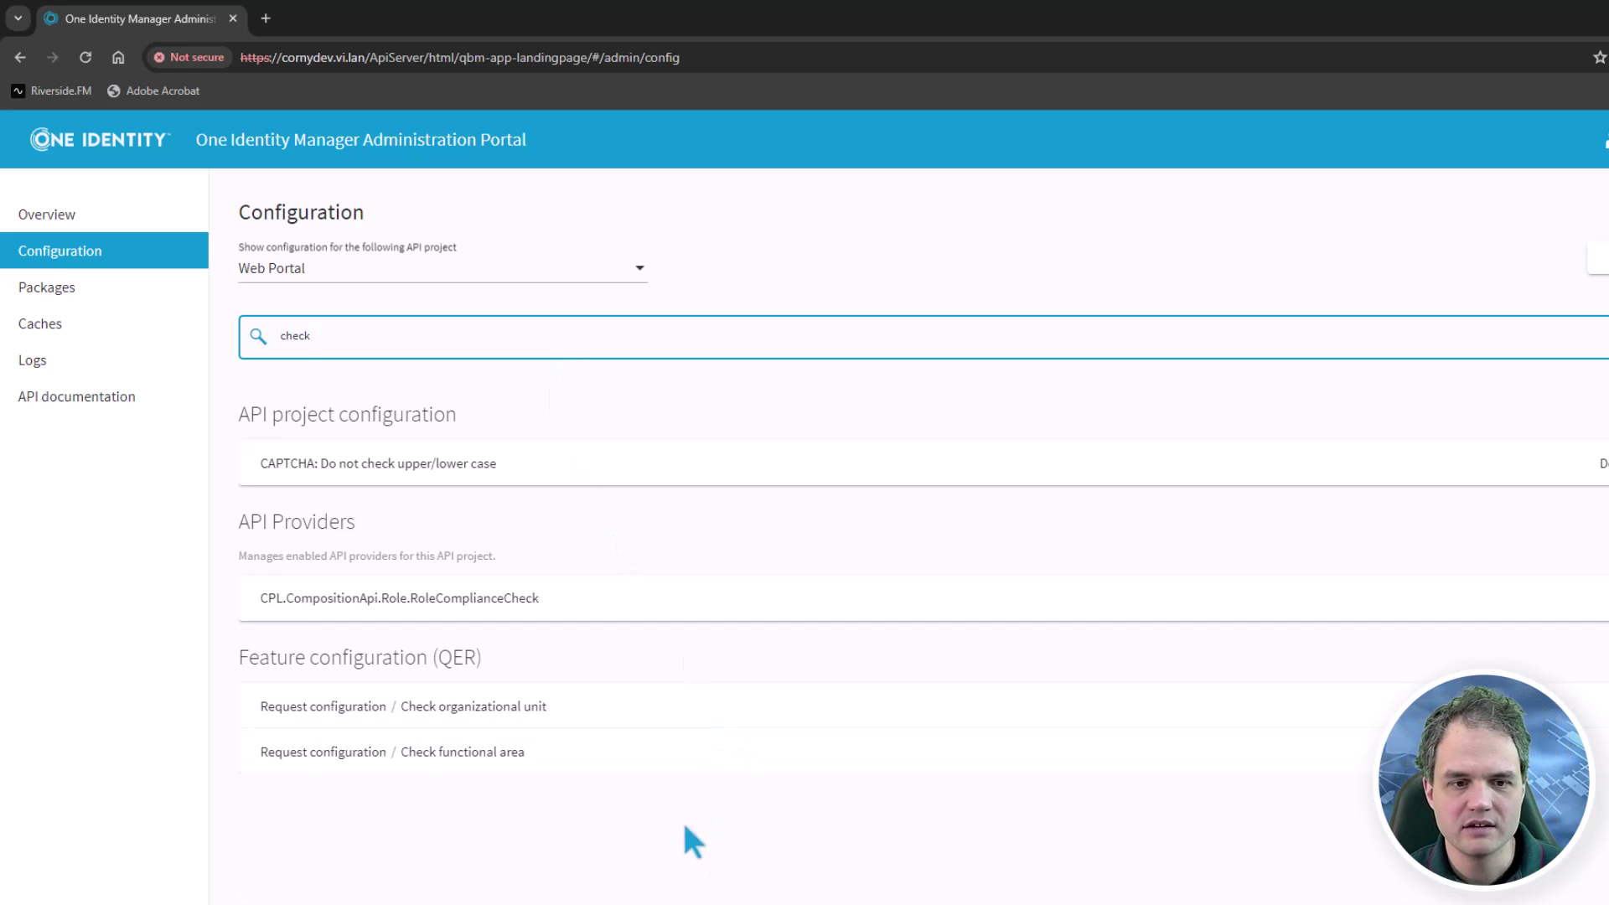
click(624, 719)
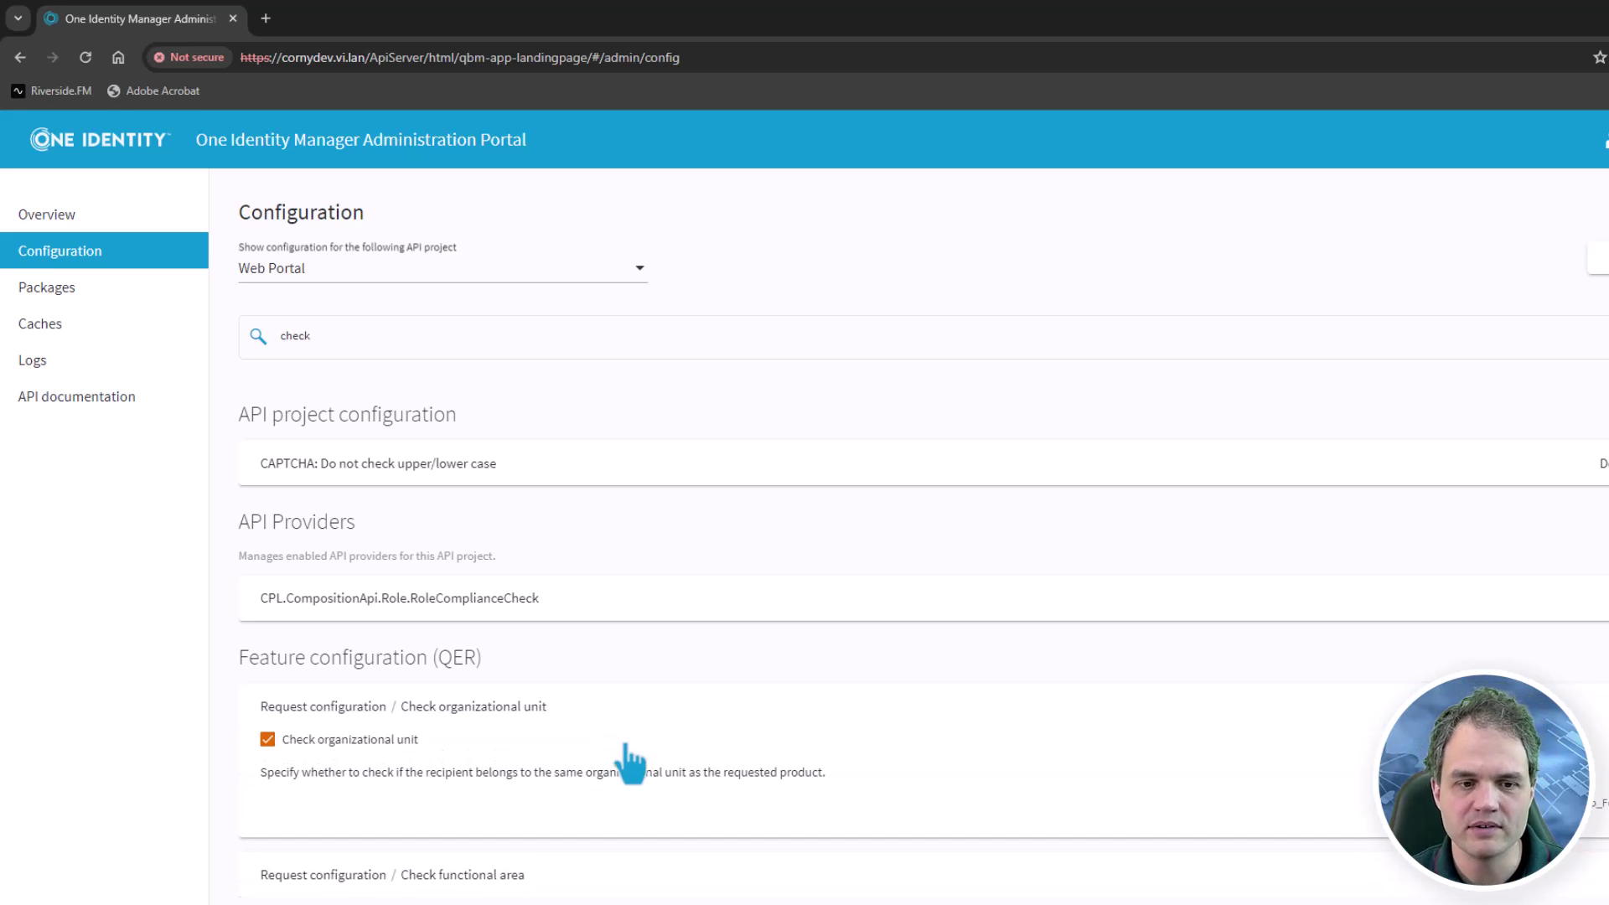
click(592, 887)
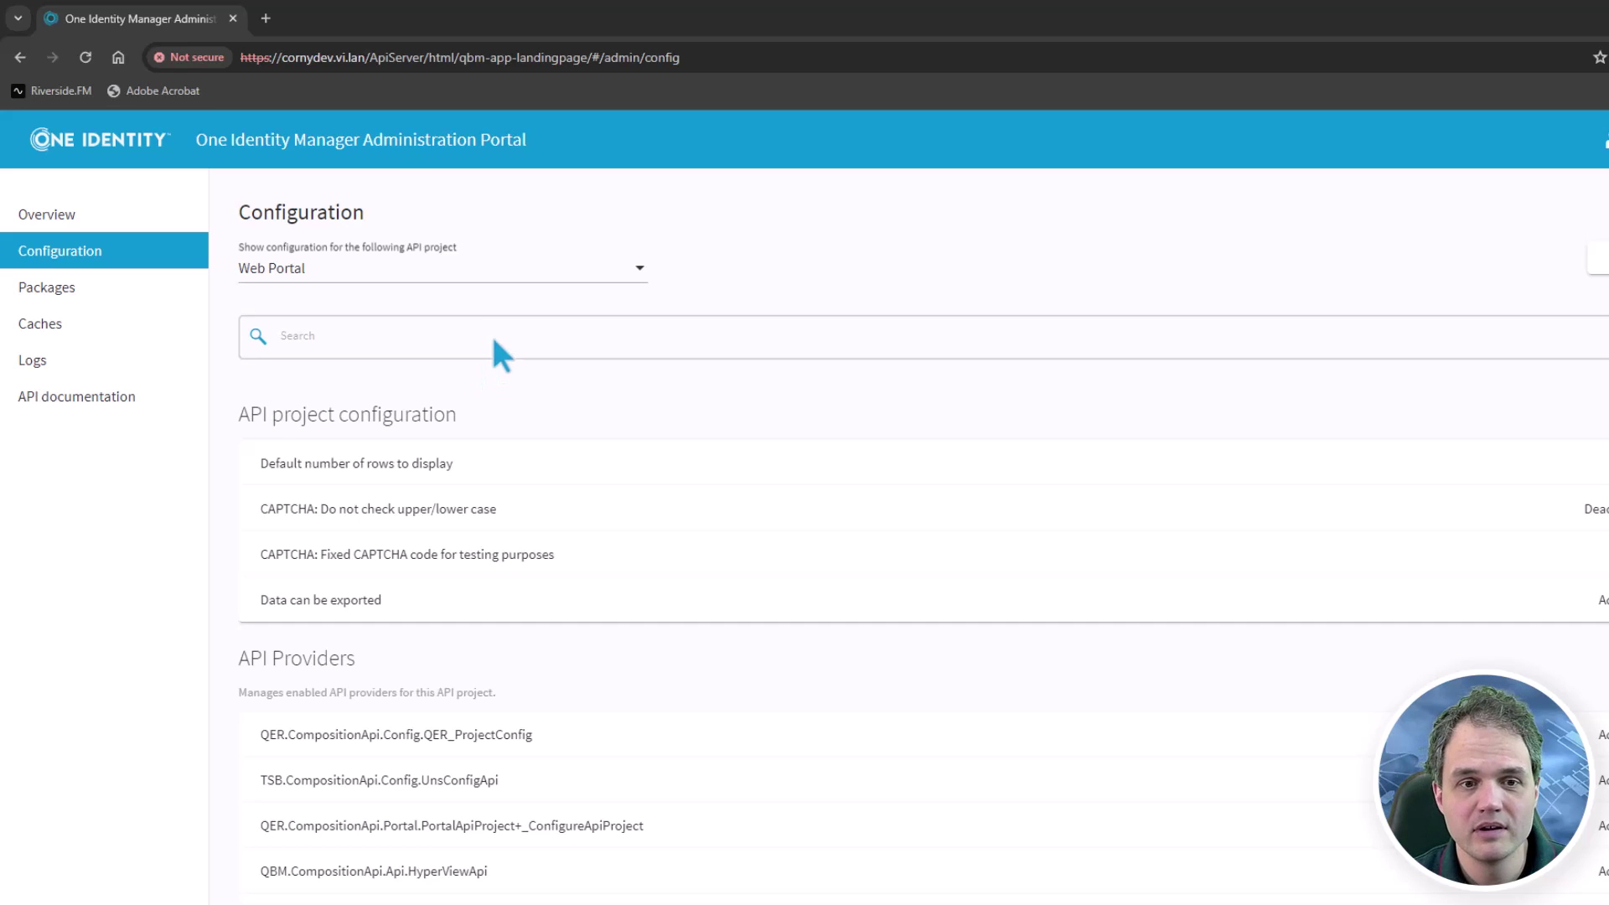
Search 'data explorer' and scroll to the identities' Additional table columns, showing Full name (InternalName).
click(492, 333)
text(data)
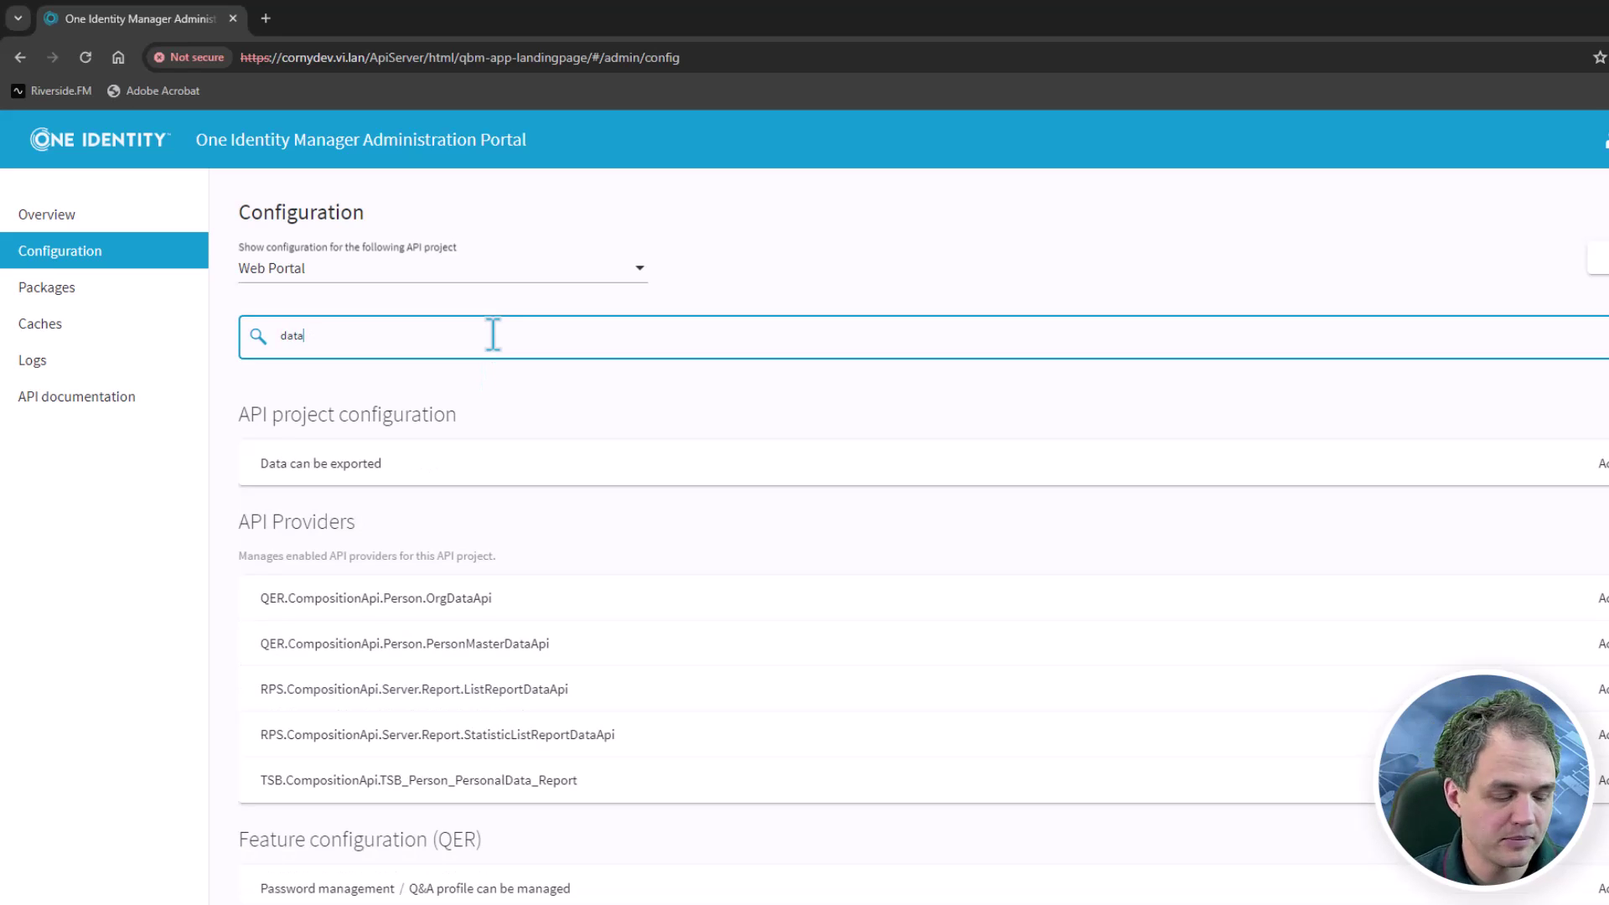
text( explorer)
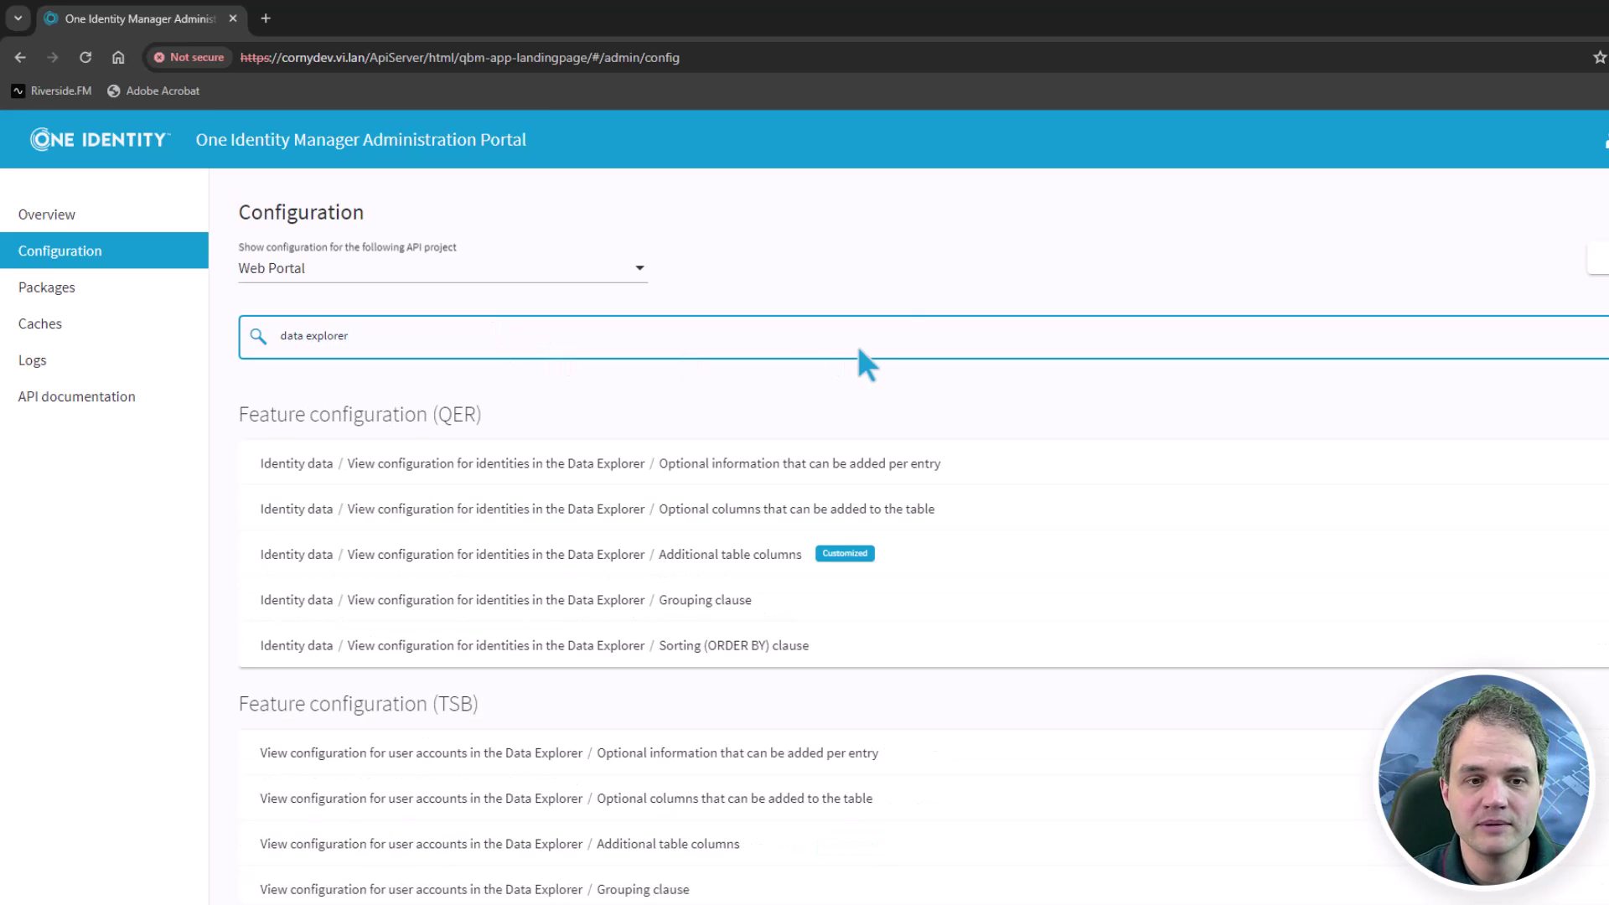
scroll(1024, 405, down, 1)
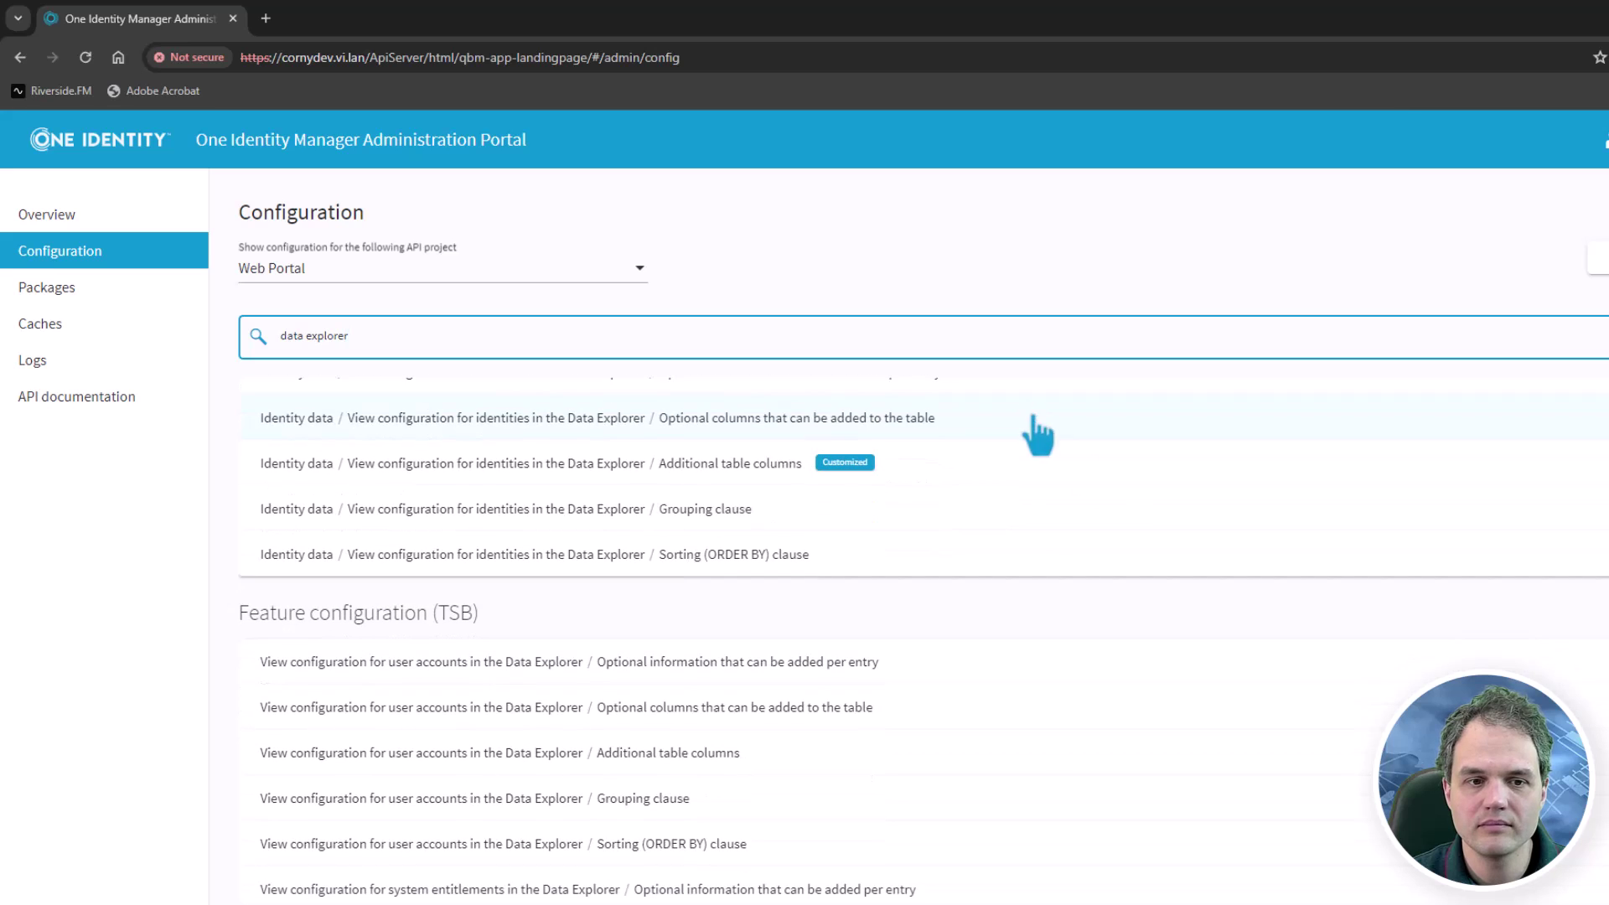
scroll(1090, 595, up, 1)
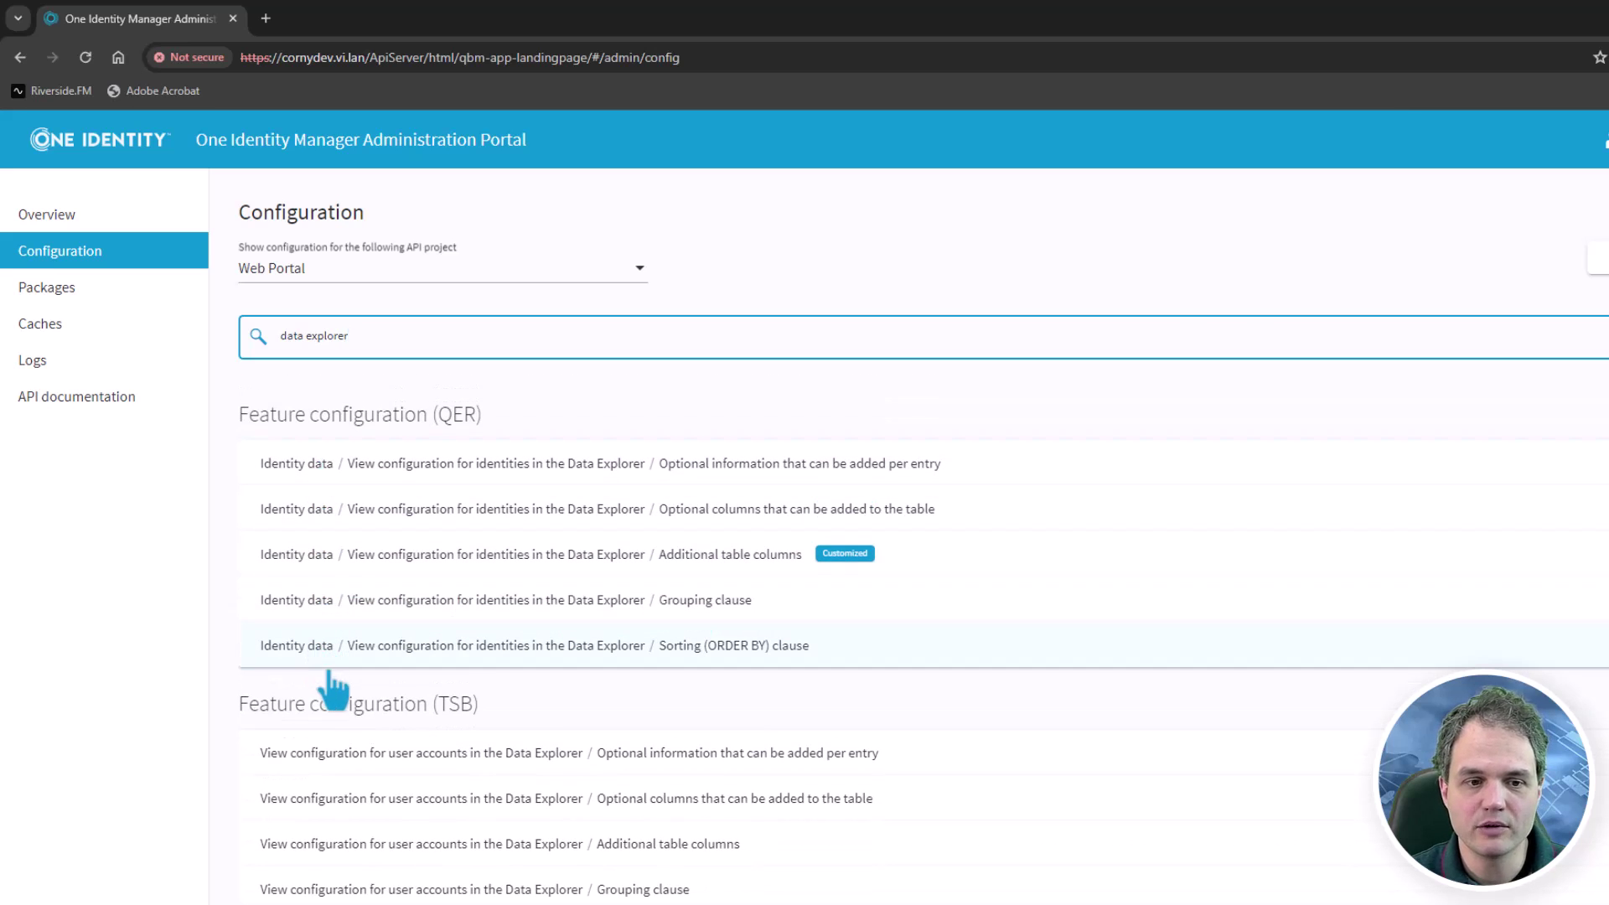
scroll(331, 679, down, 2)
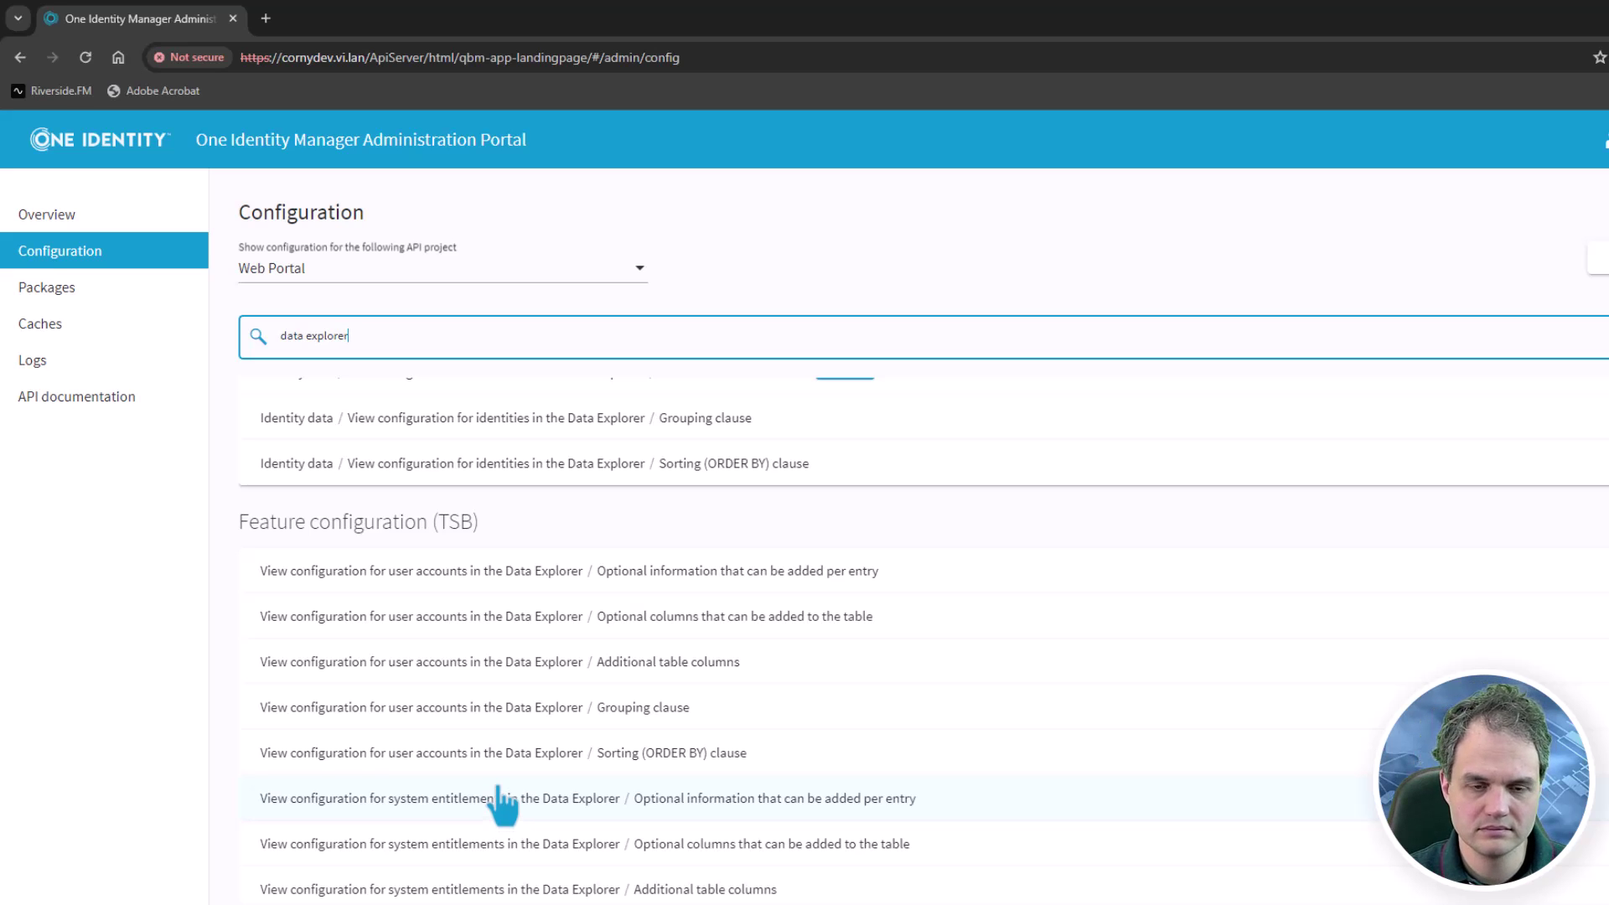
scroll(503, 803, down, 1)
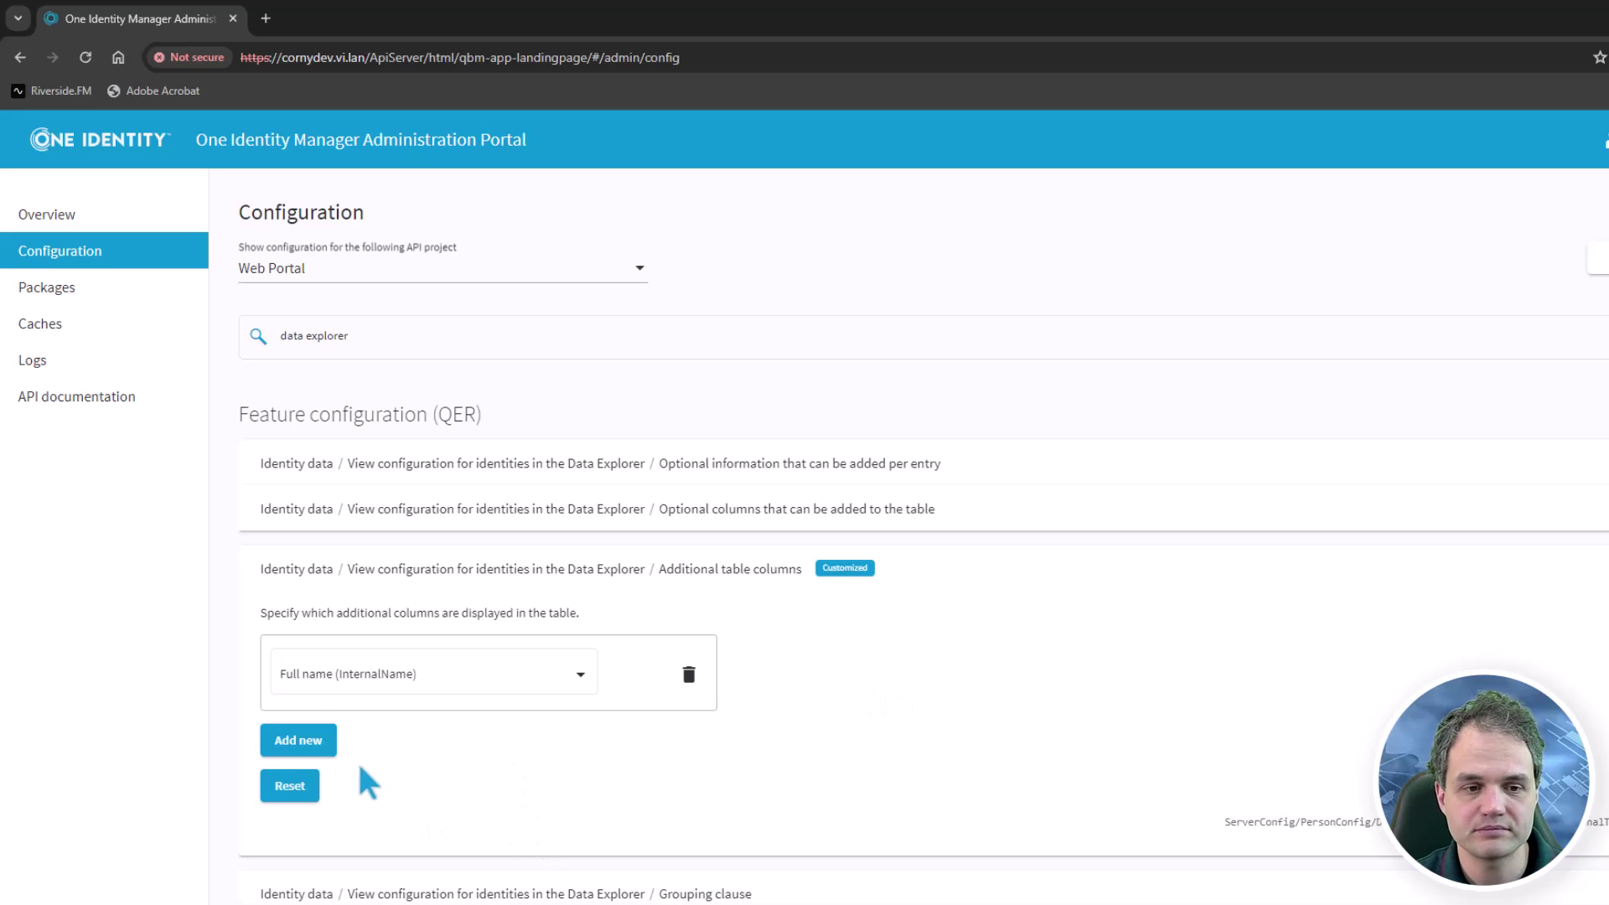
Add another additional table column entry, browse its column list, then expand the optional identity columns setting.
click(297, 741)
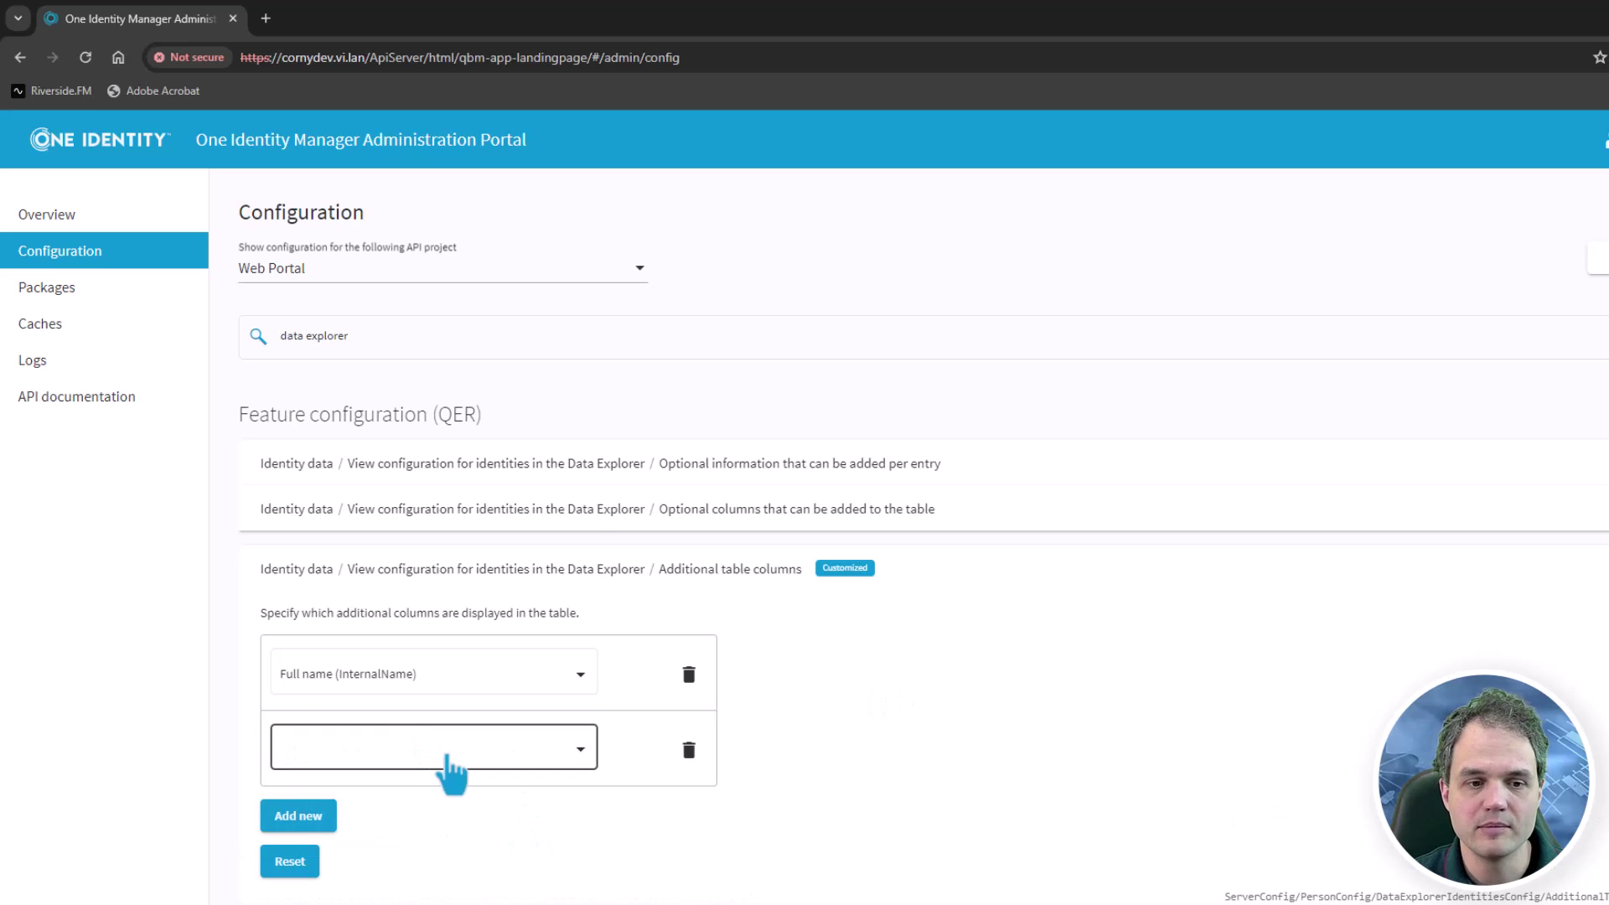
click(450, 767)
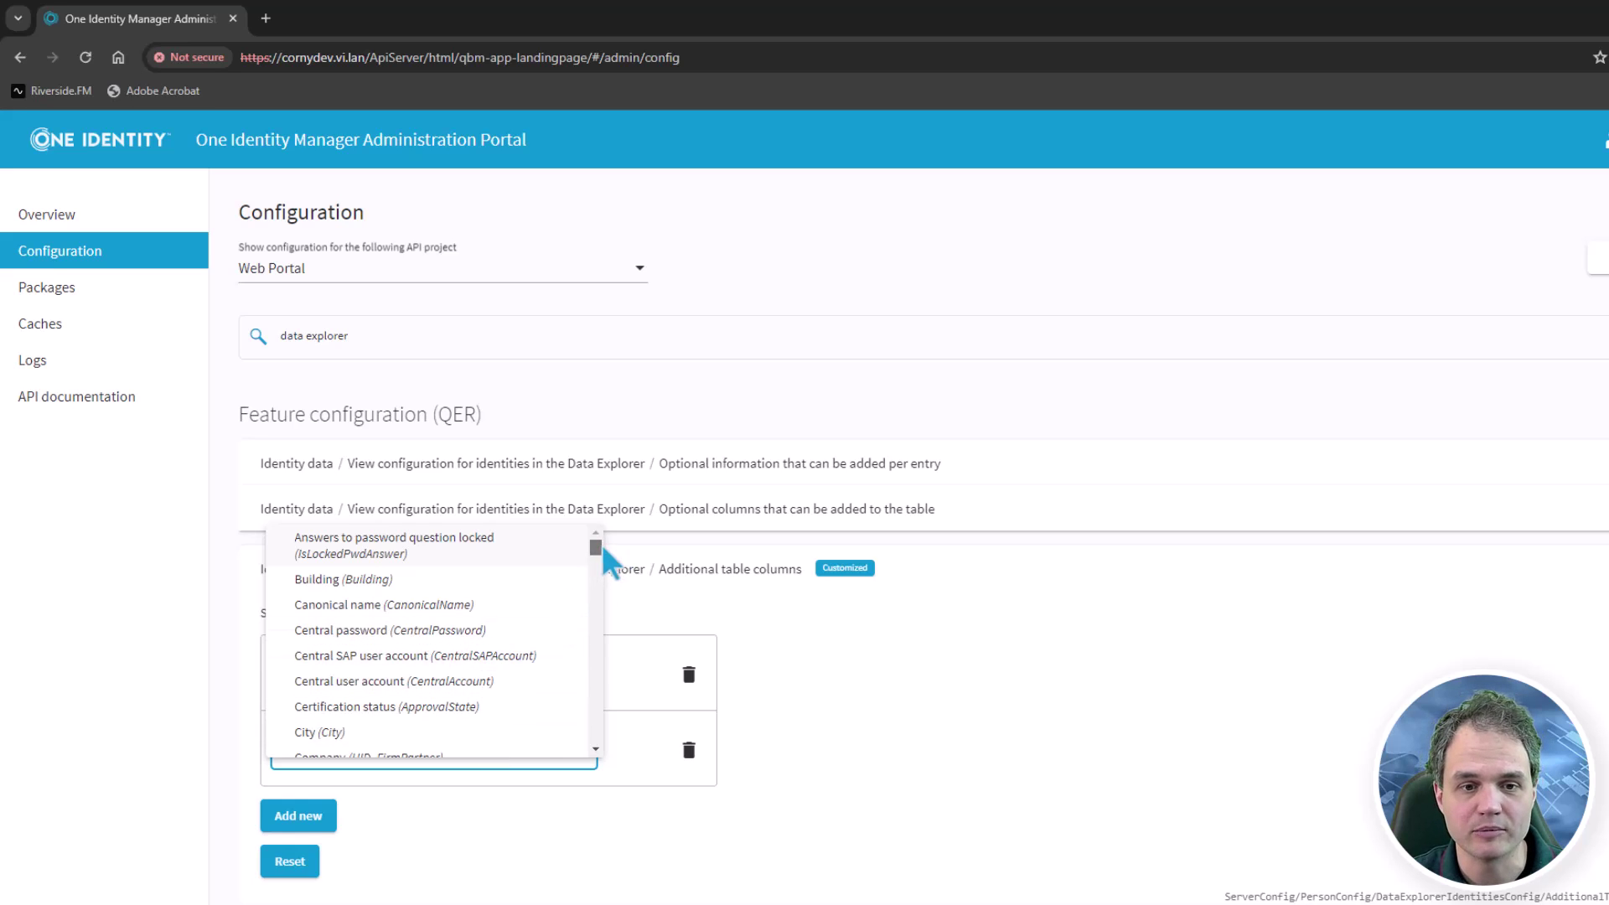
drag(596, 548, 625, 652)
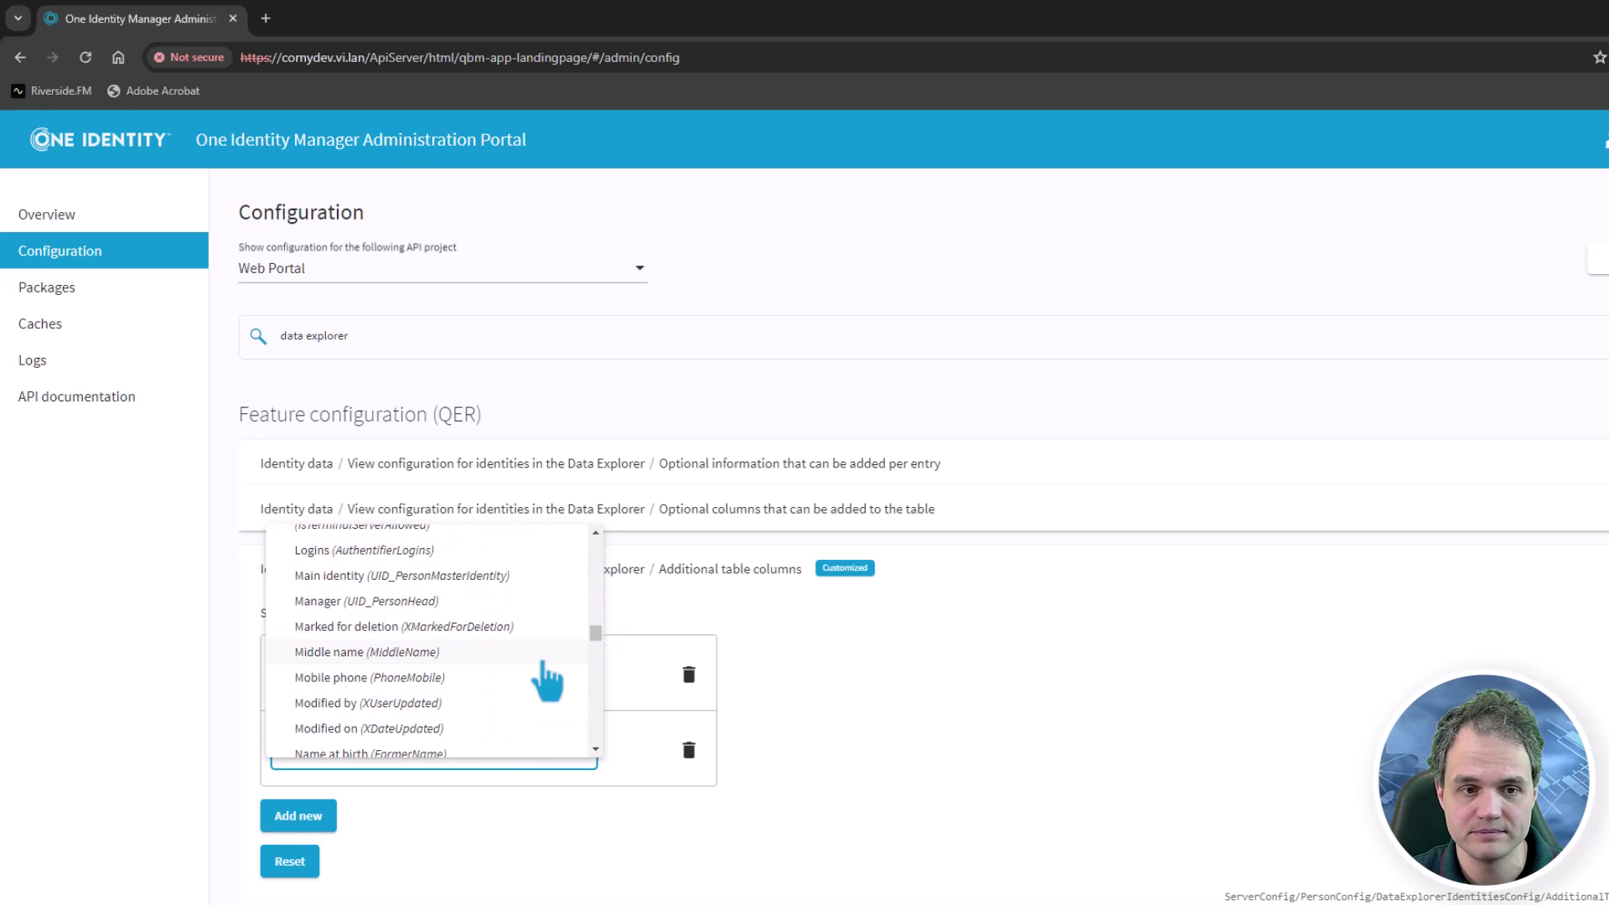
click(855, 511)
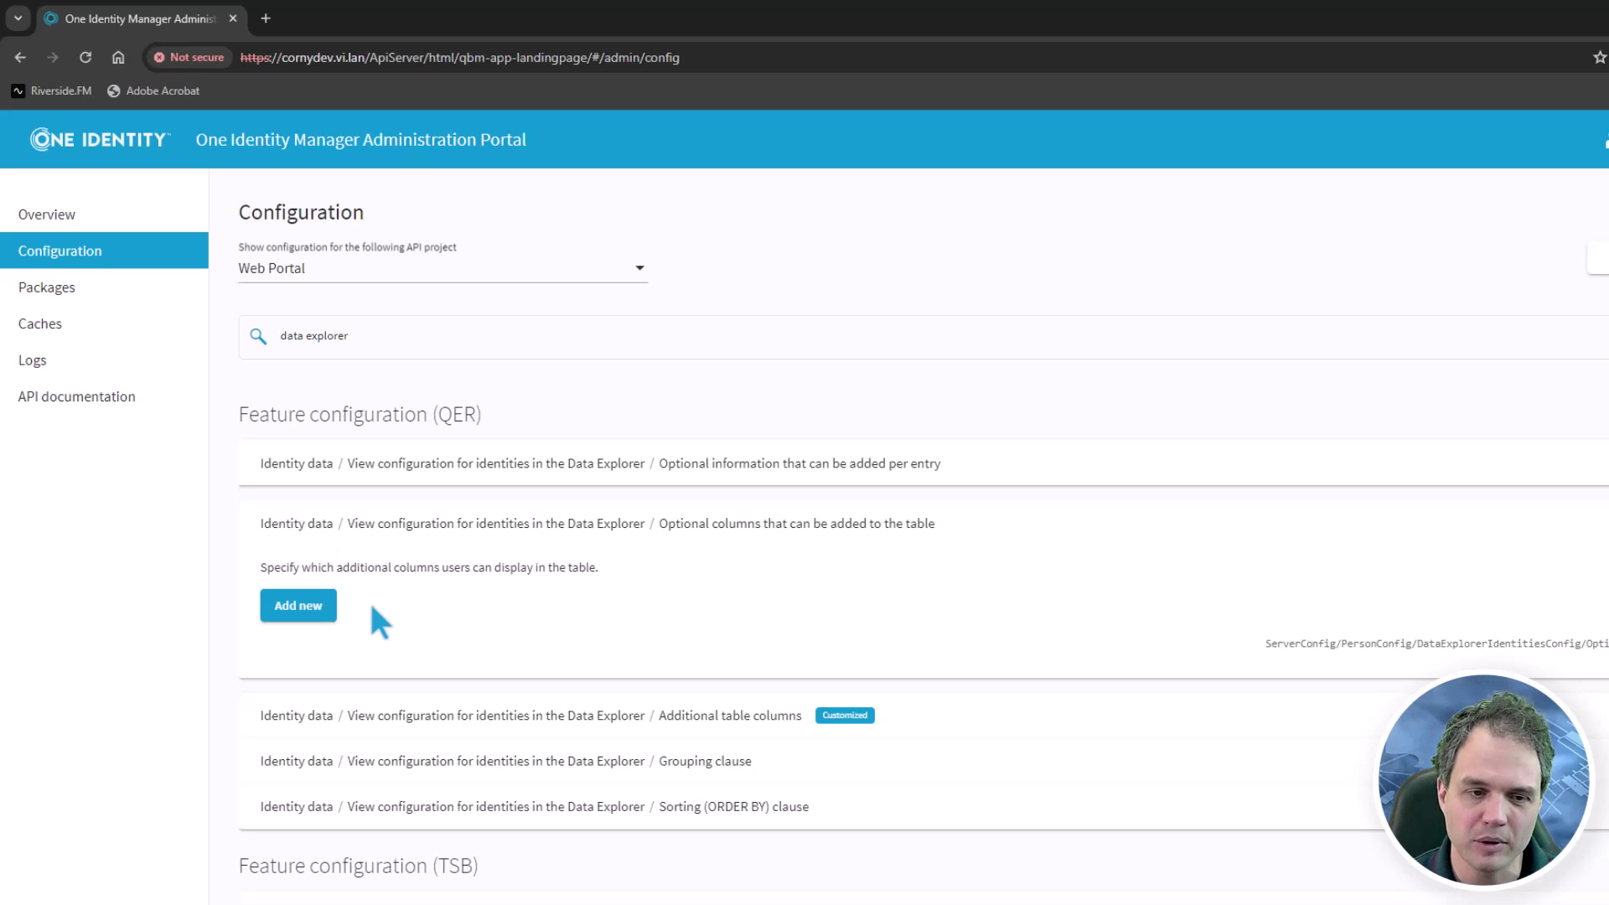
Add an optional identity column entry and scroll through the available TSB columns.
click(295, 607)
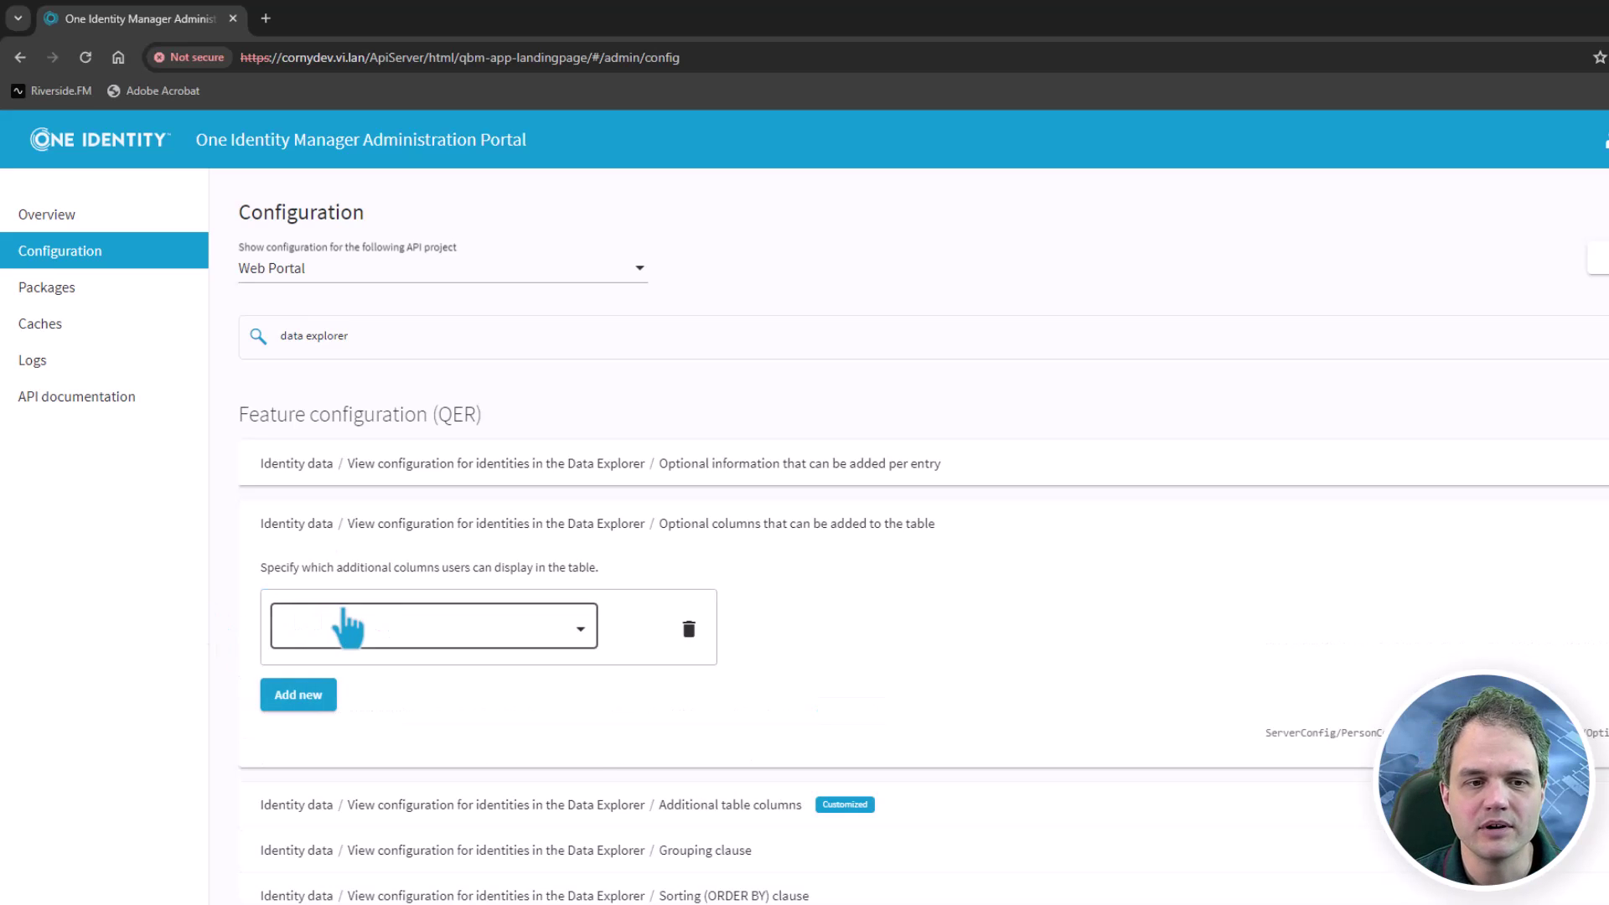
click(362, 631)
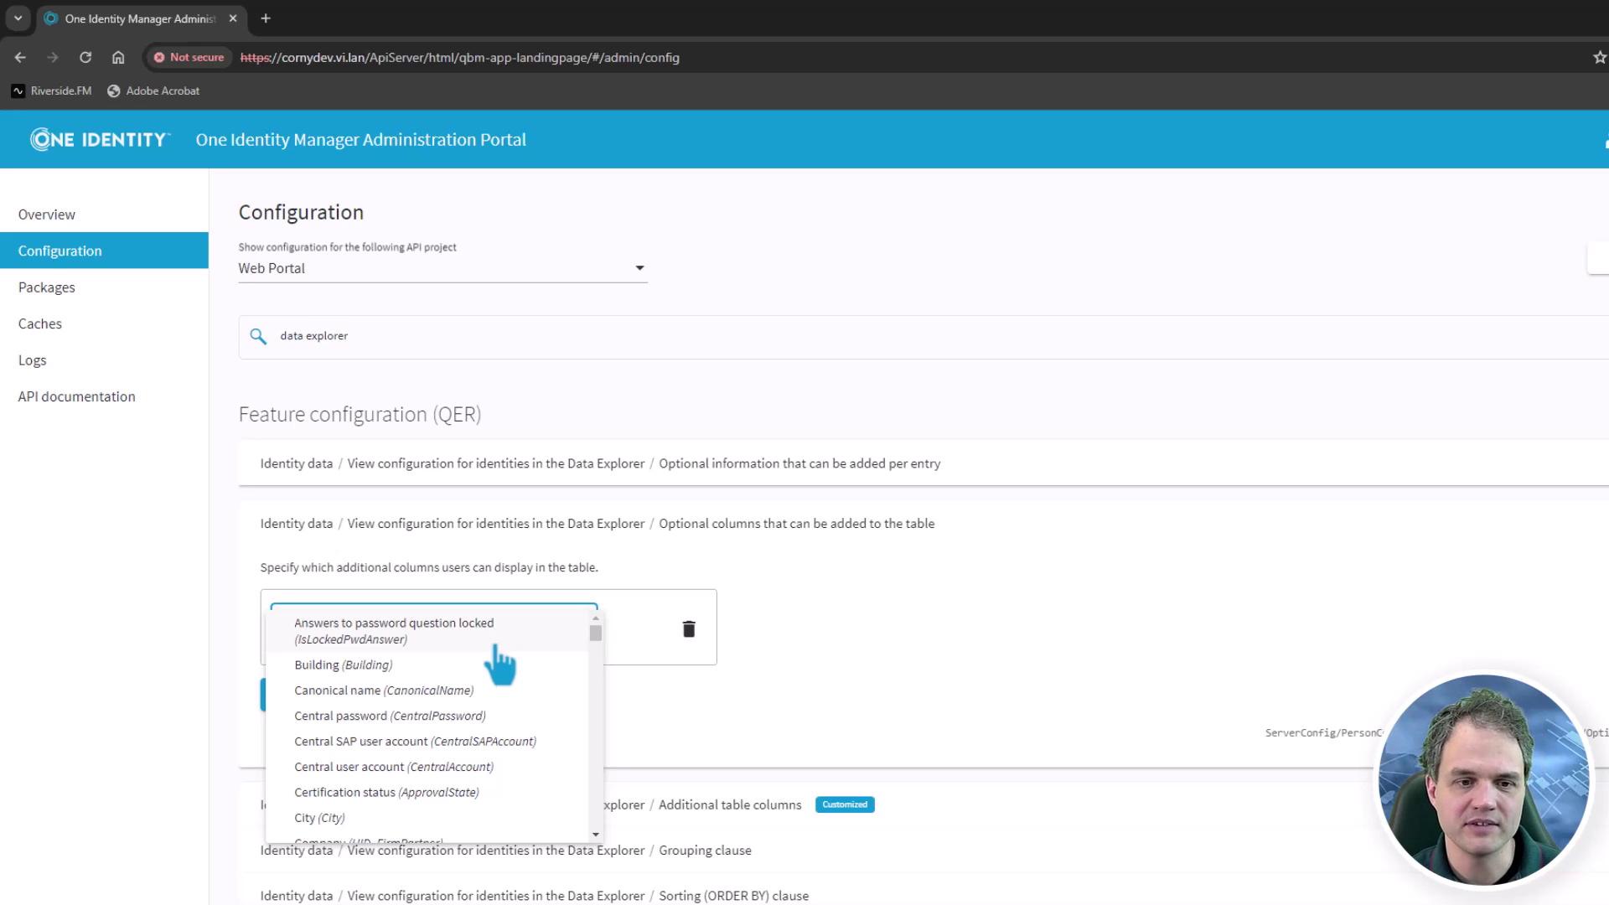
scroll(1006, 435, down, 5)
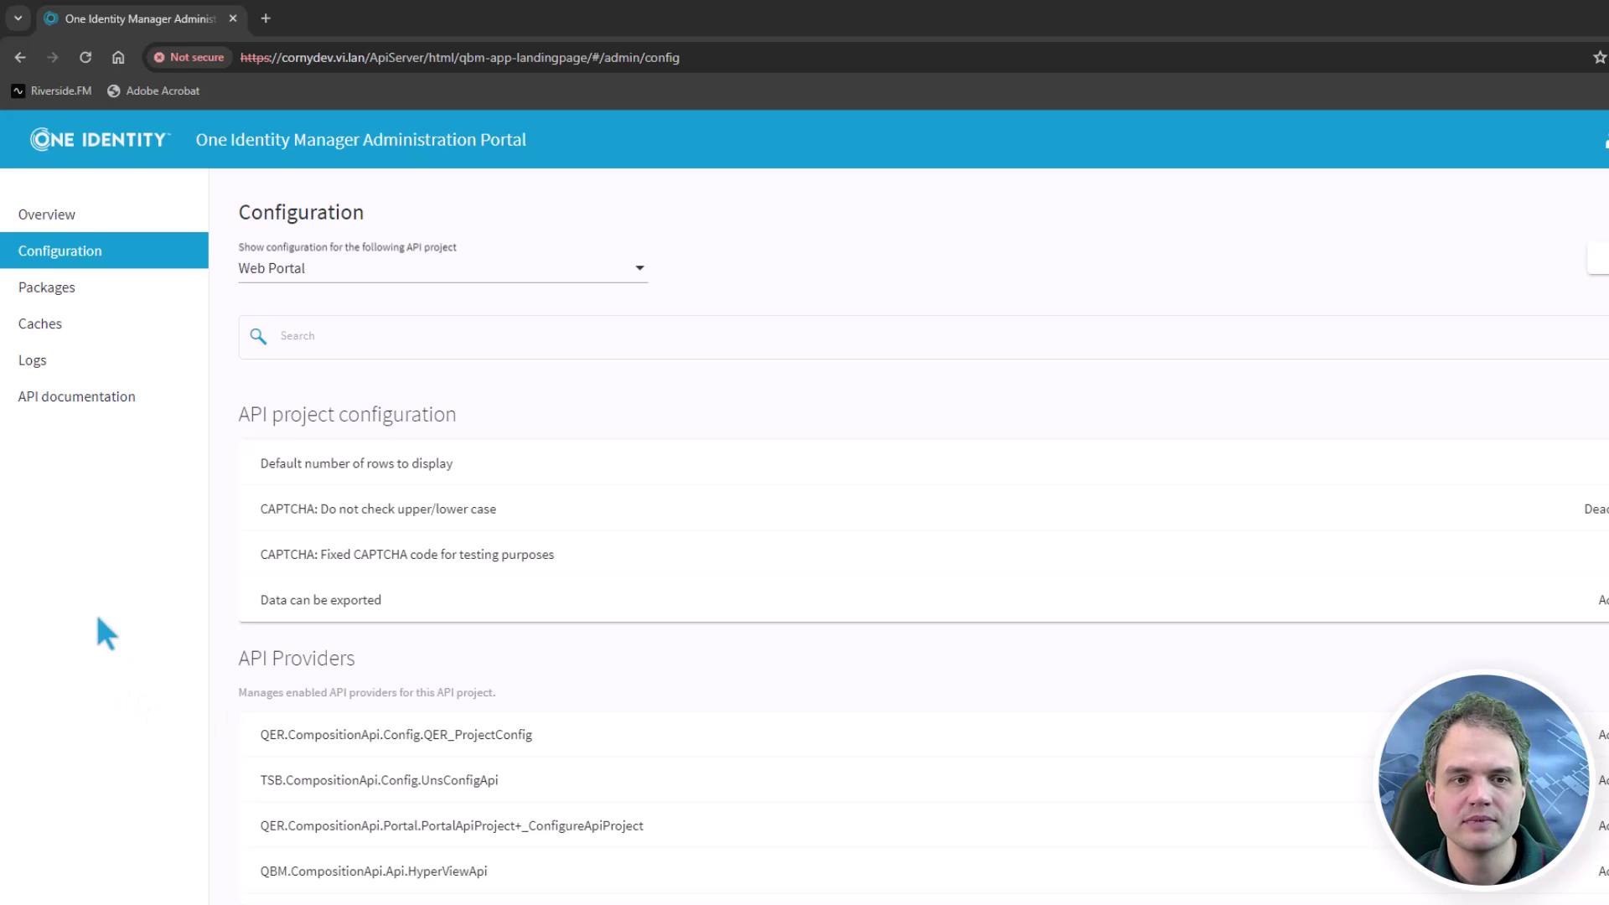
click(712, 340)
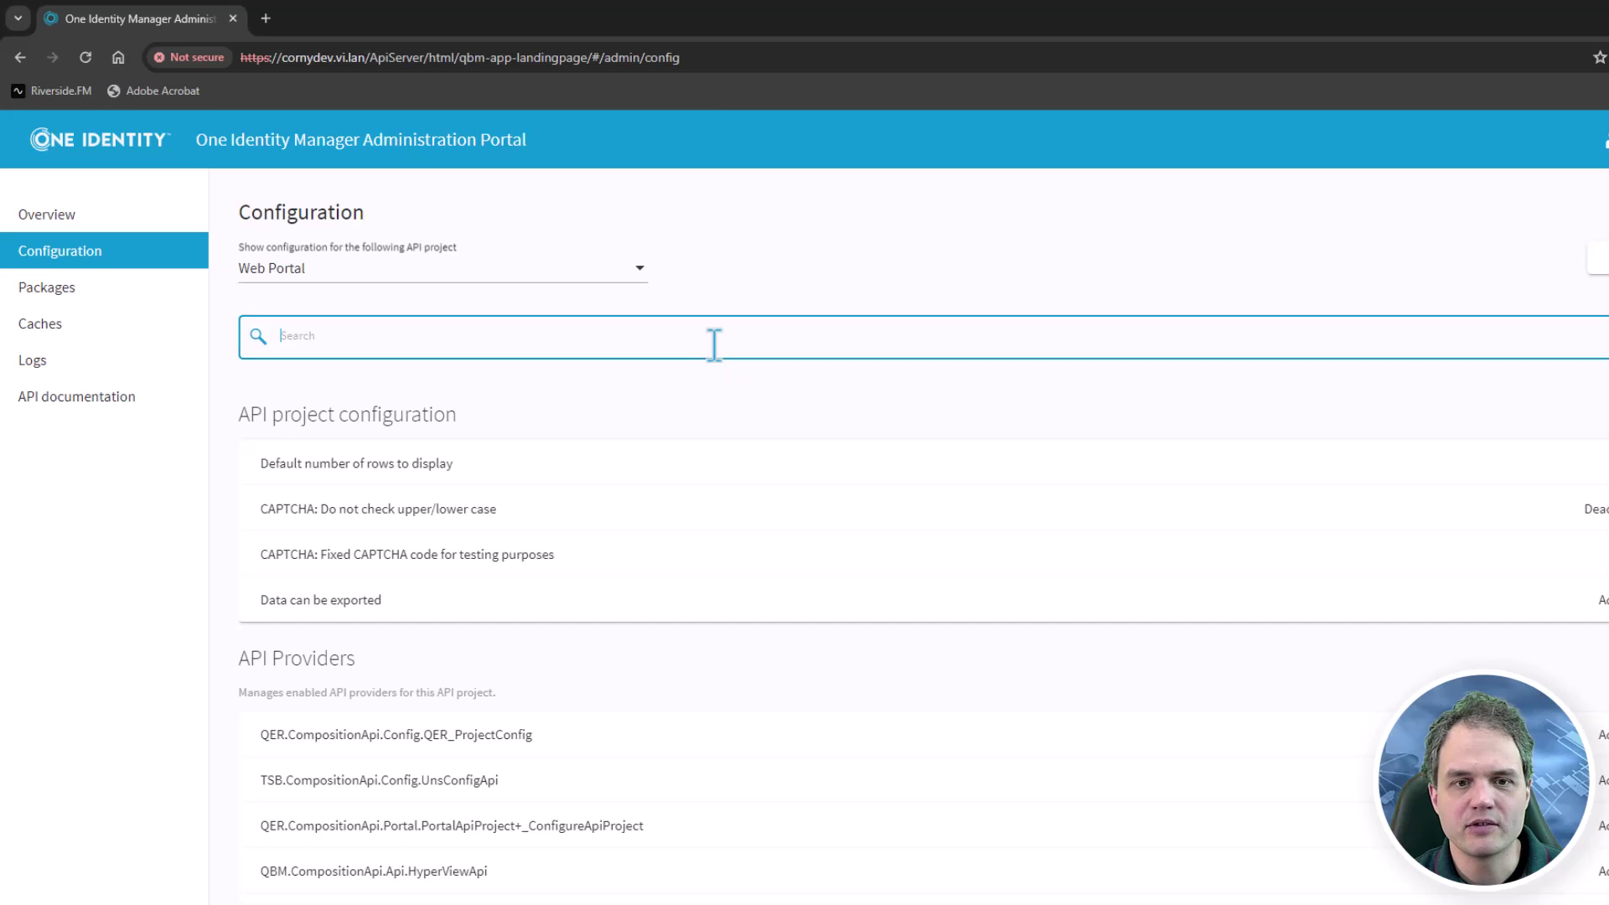
text(property editors)
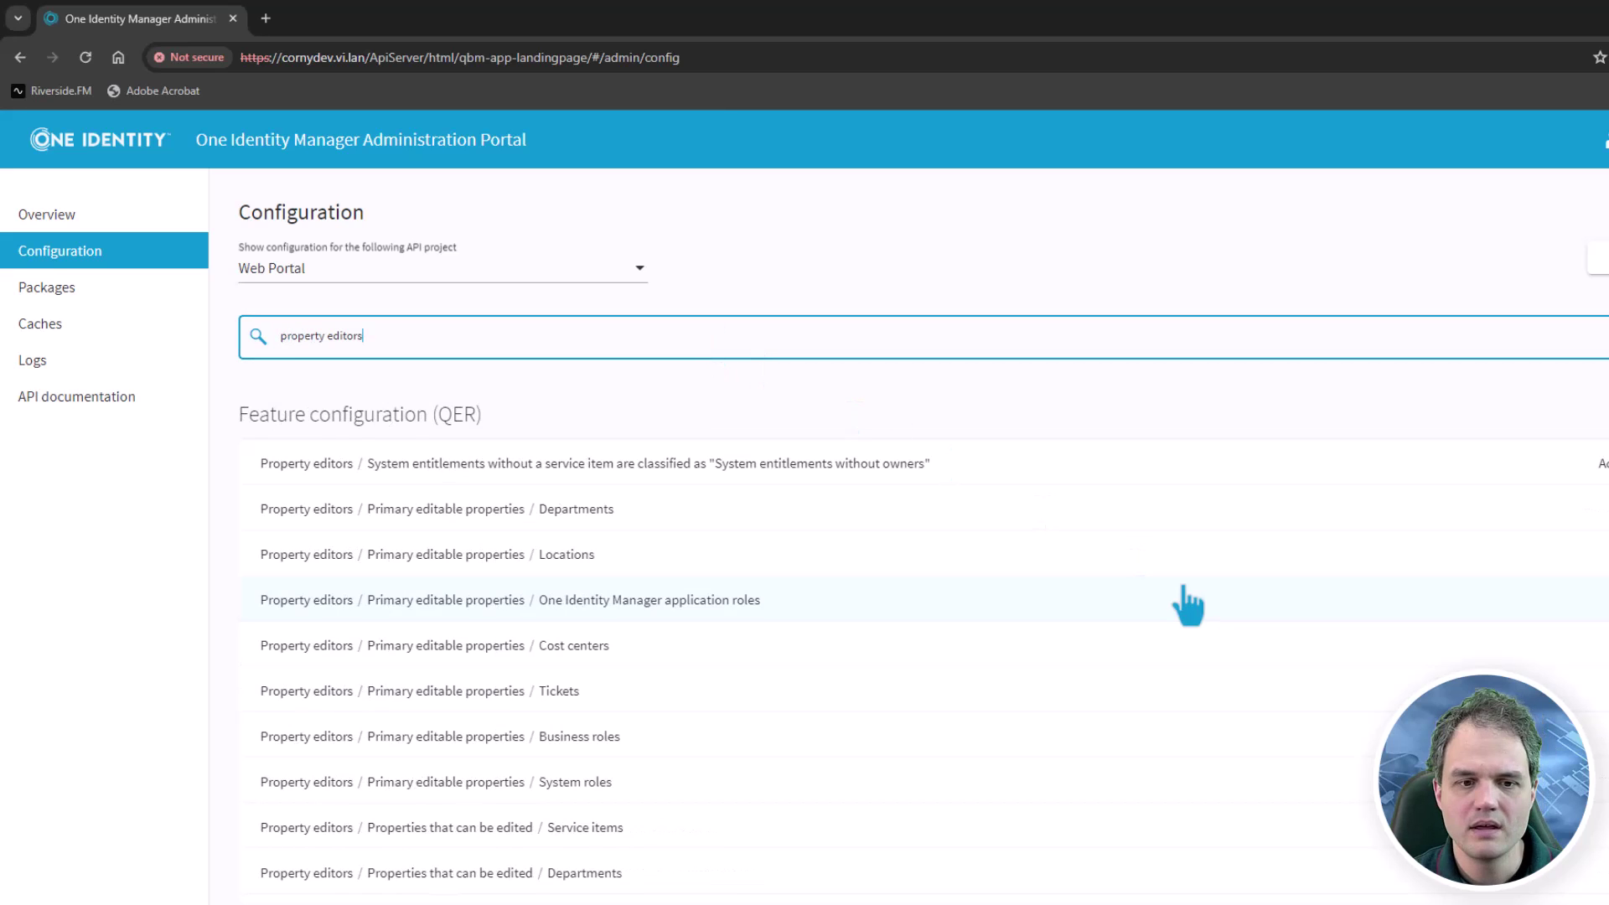
scroll(922, 637, down, 5)
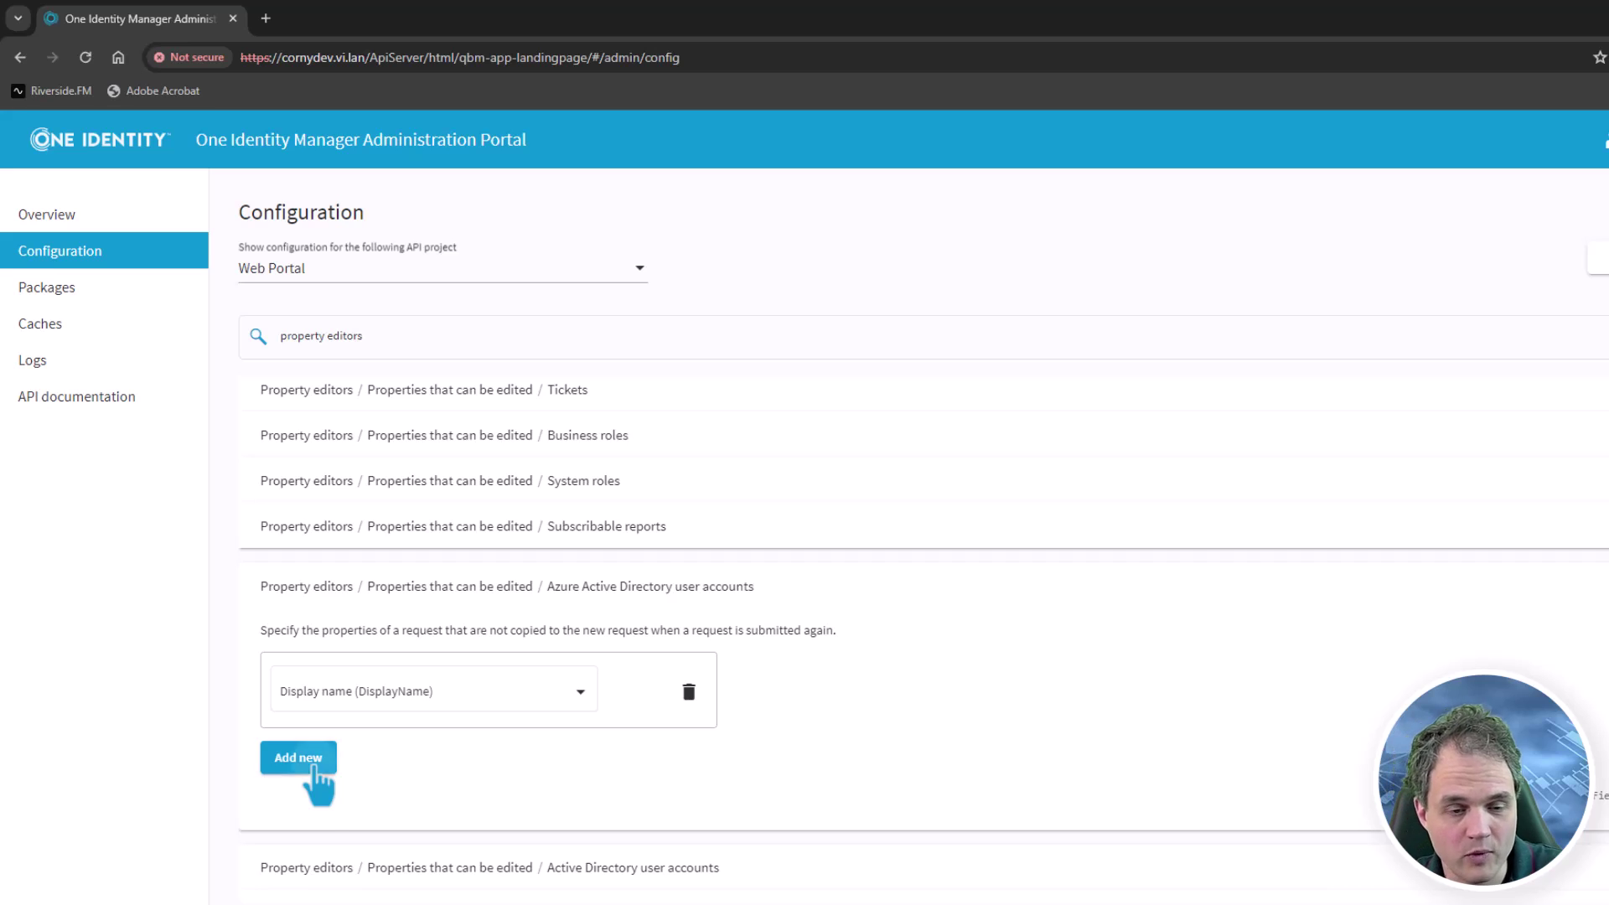
click(312, 764)
click(449, 771)
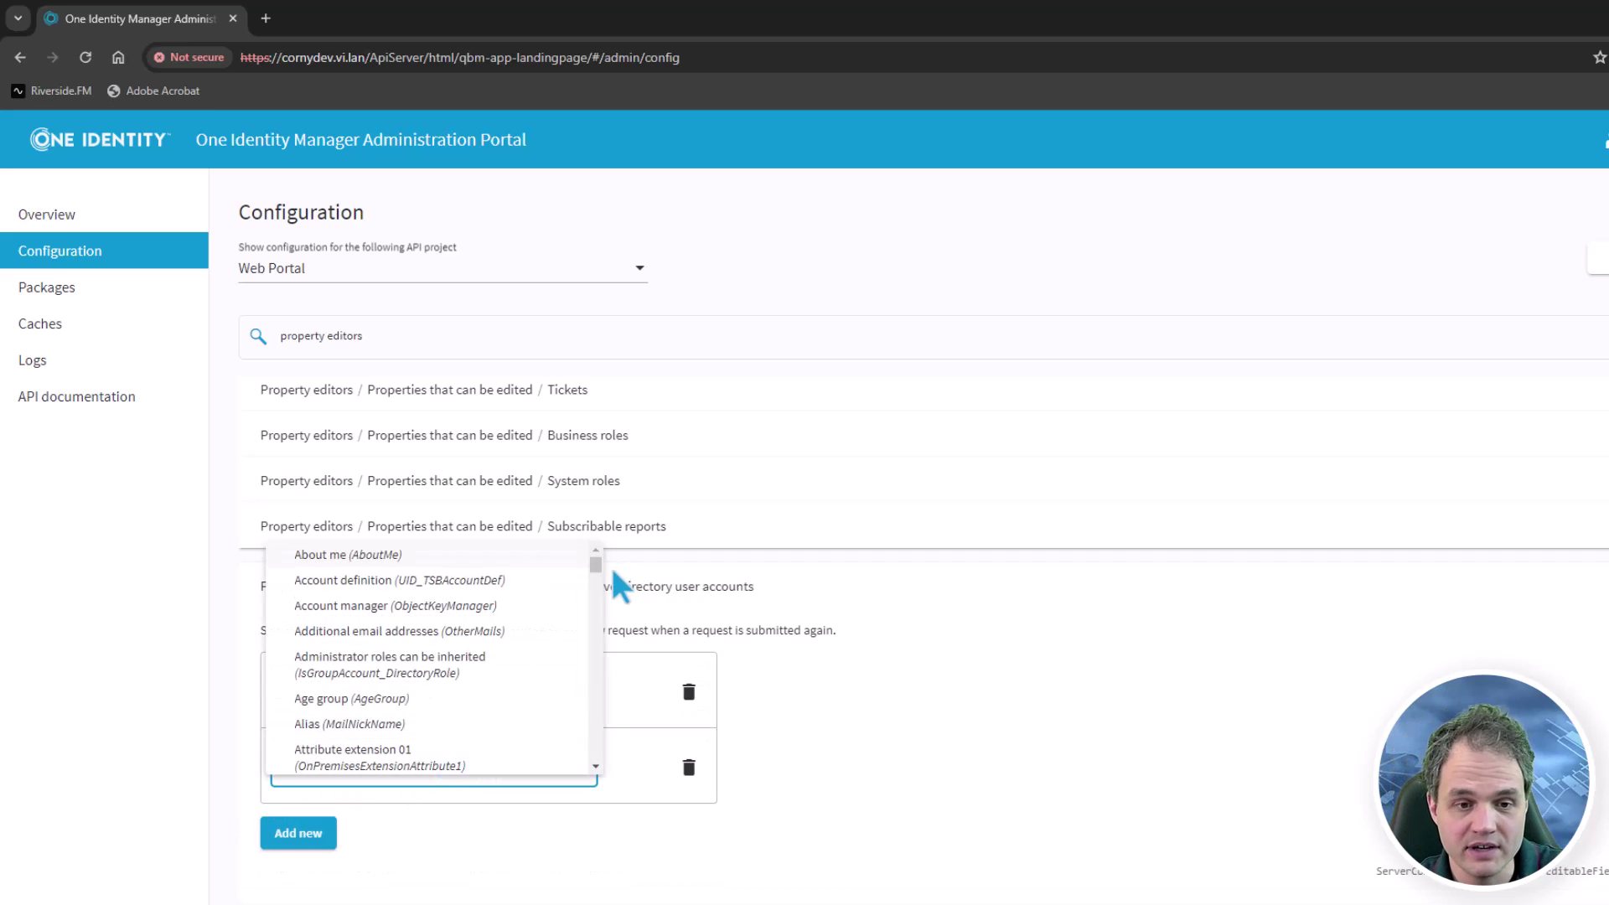
scroll(597, 570, down, 3)
drag(597, 580, 591, 635)
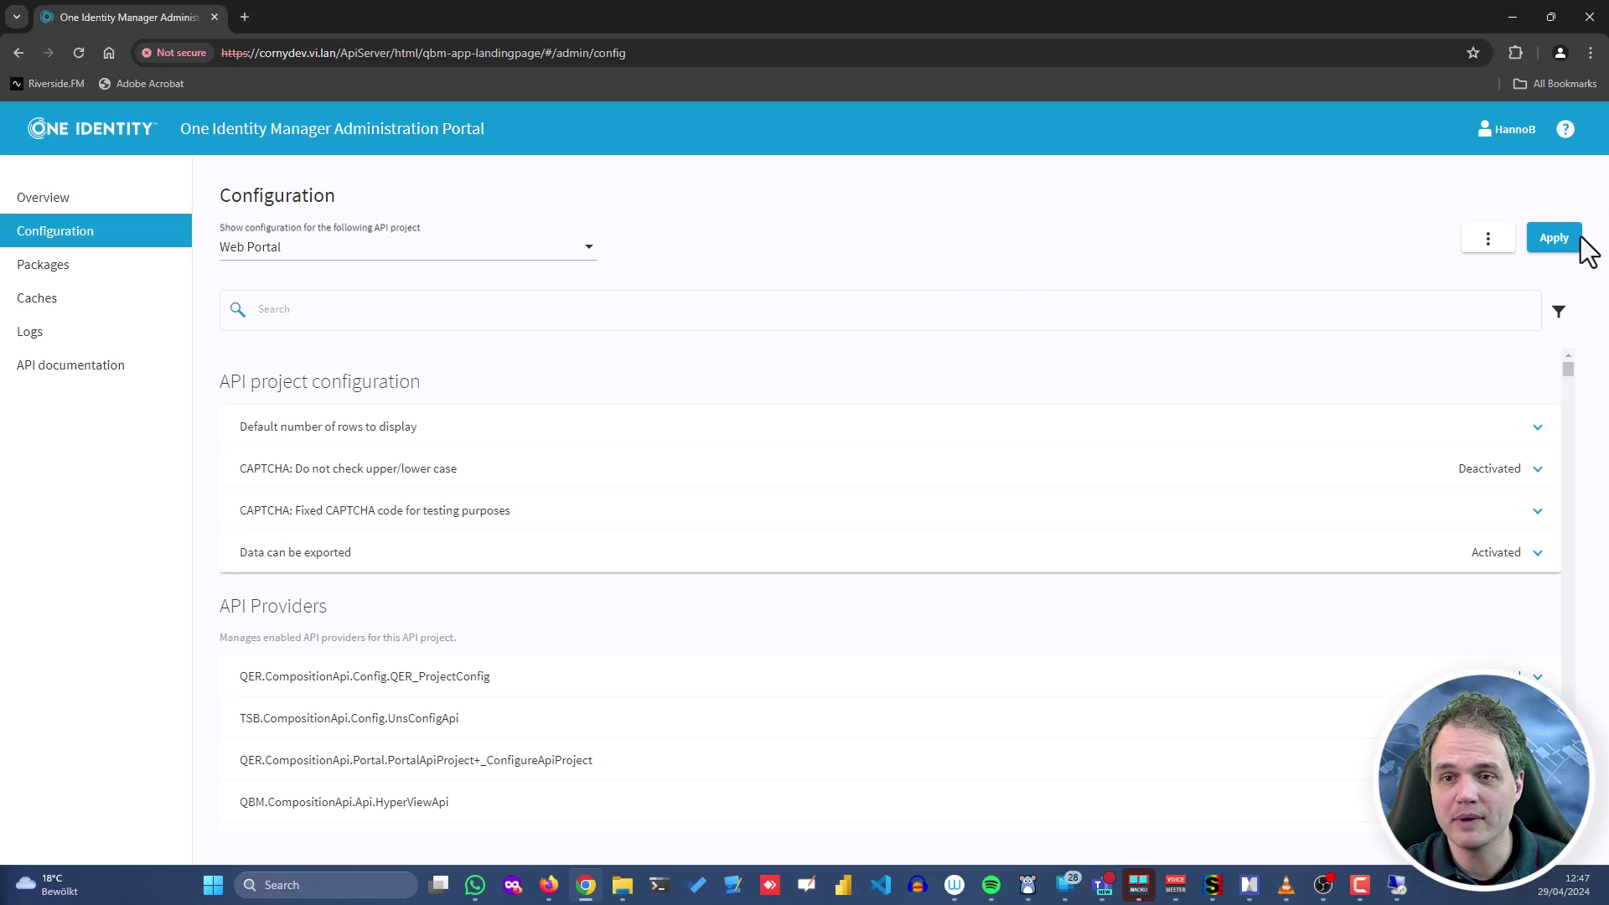
Apply the customized Web Portal configuration changes globally.
click(1554, 238)
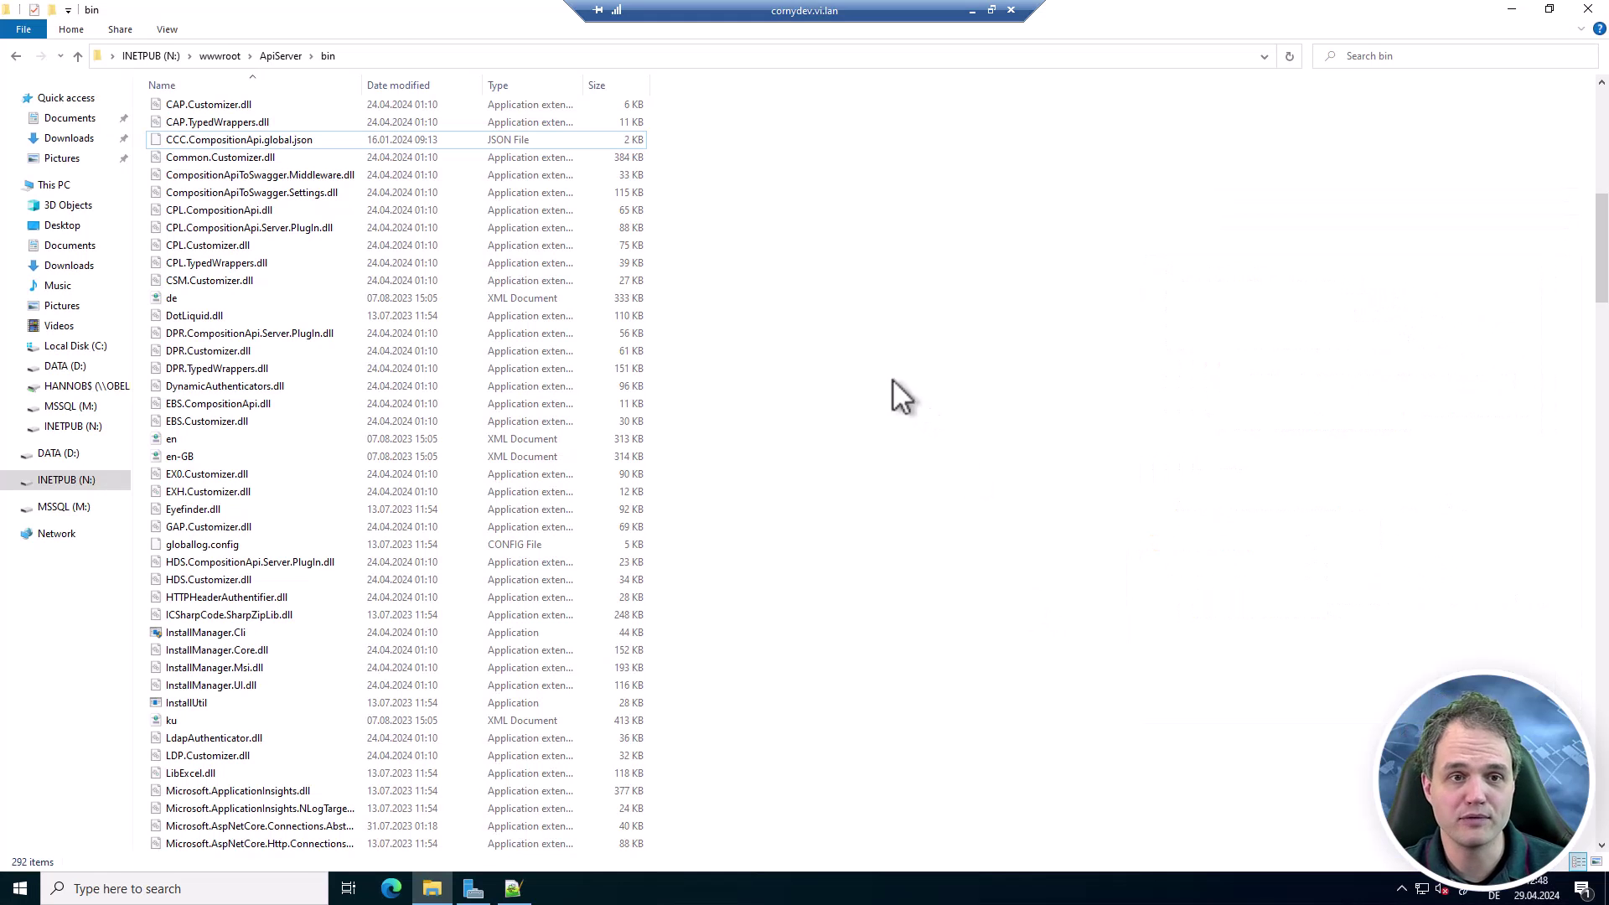
Open CCC.CompositionApi.global.json from N:\wwwroot\ApiServer\bin in Notepad++.
click(477, 146)
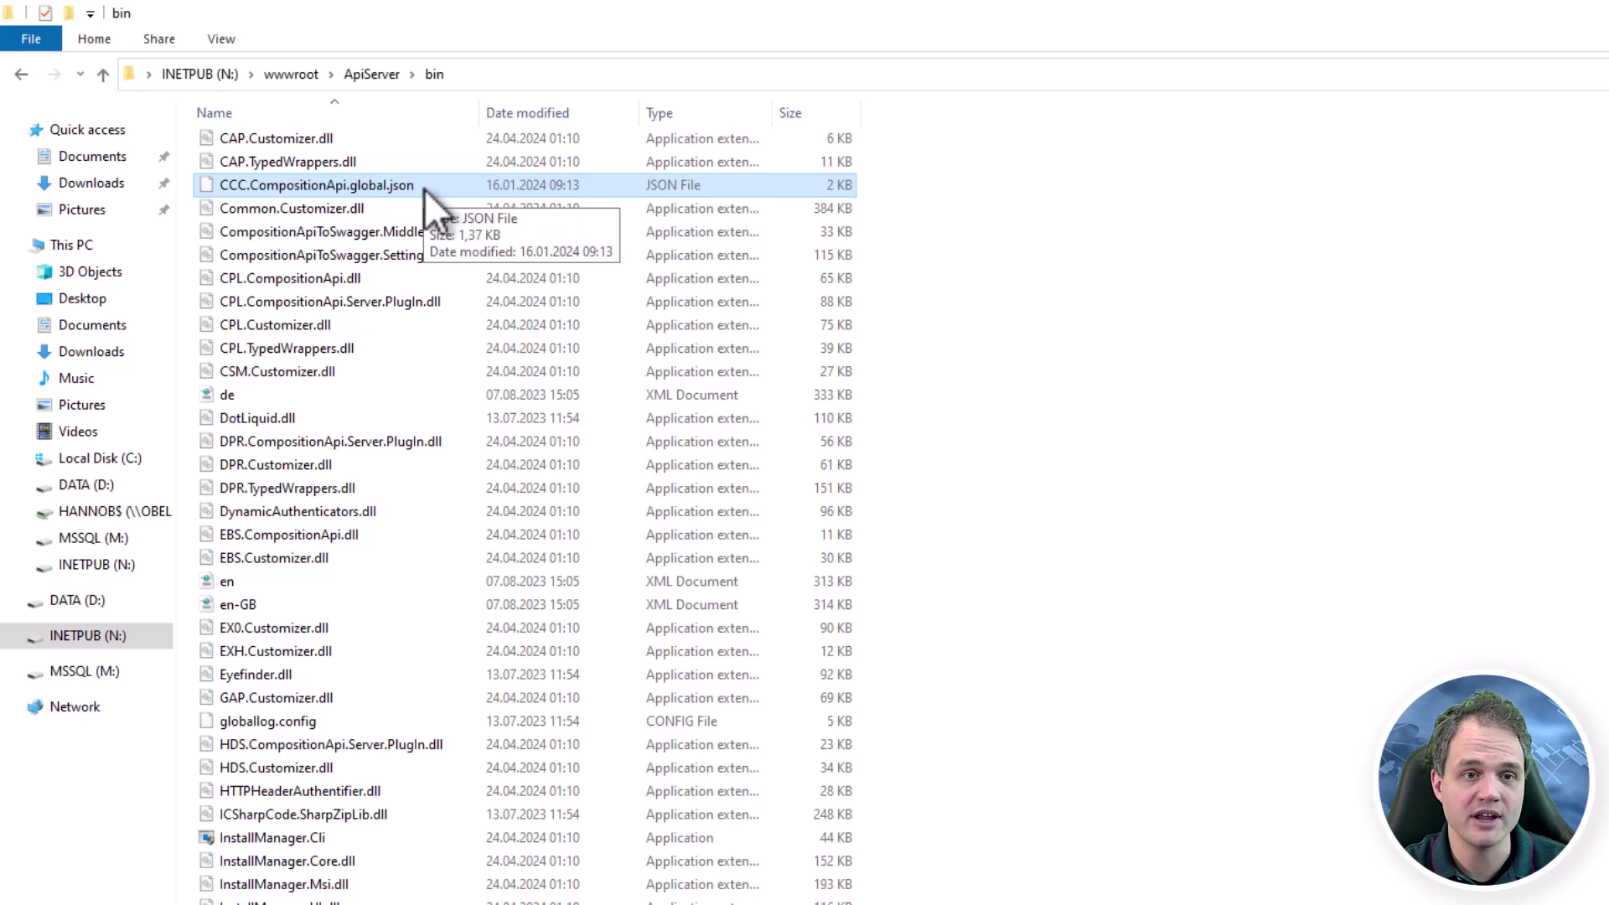
double_click(451, 186)
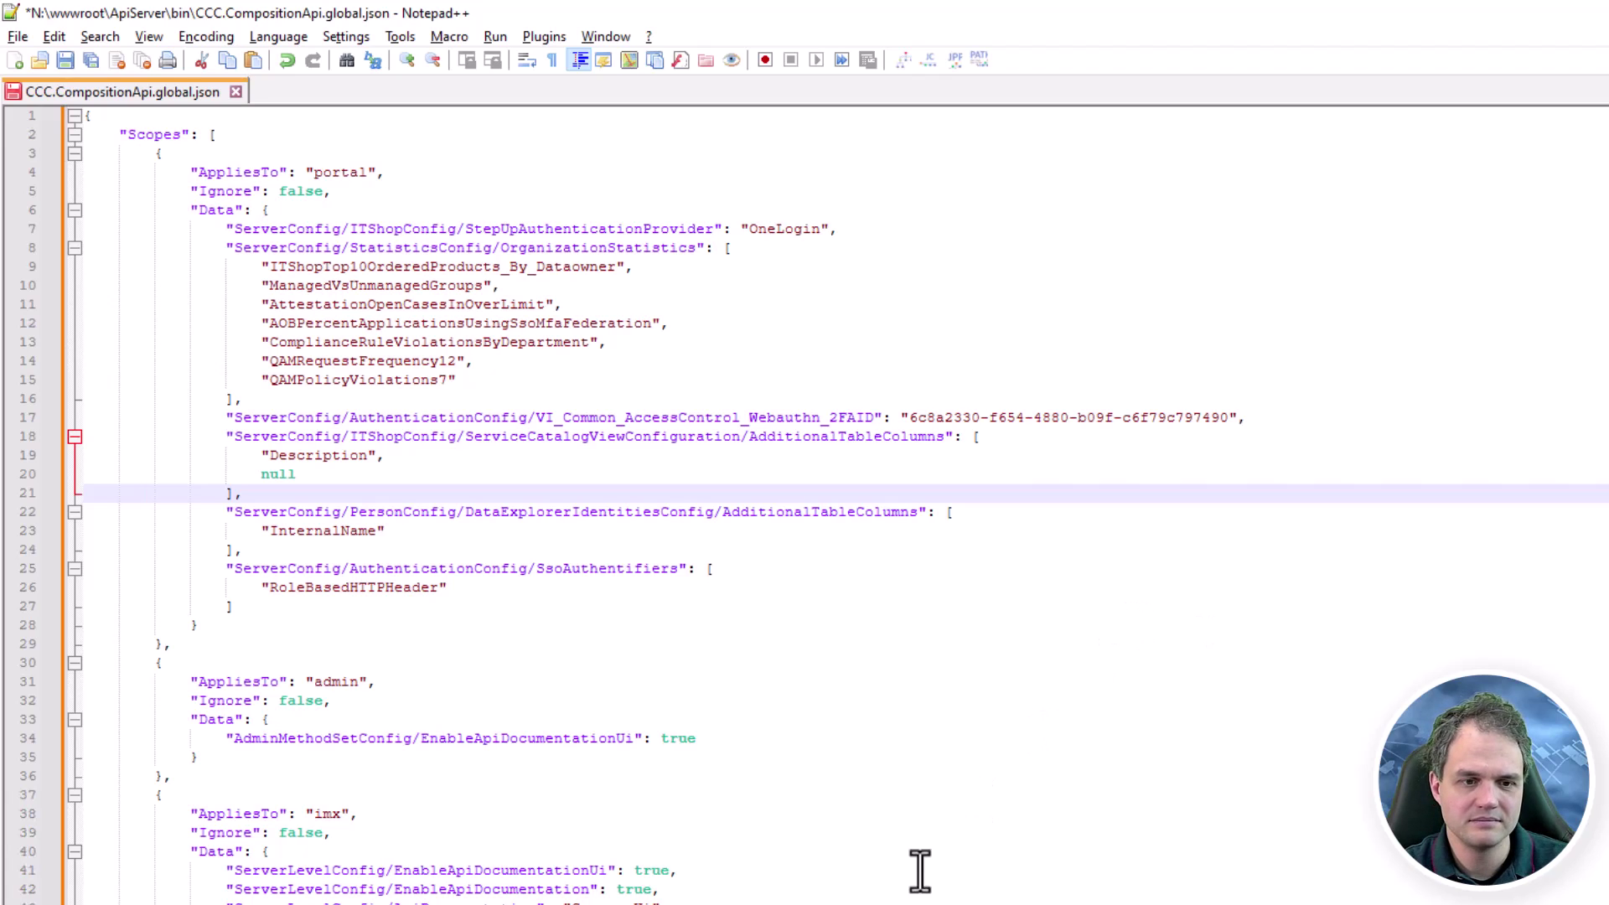
key(ctrl+Home)
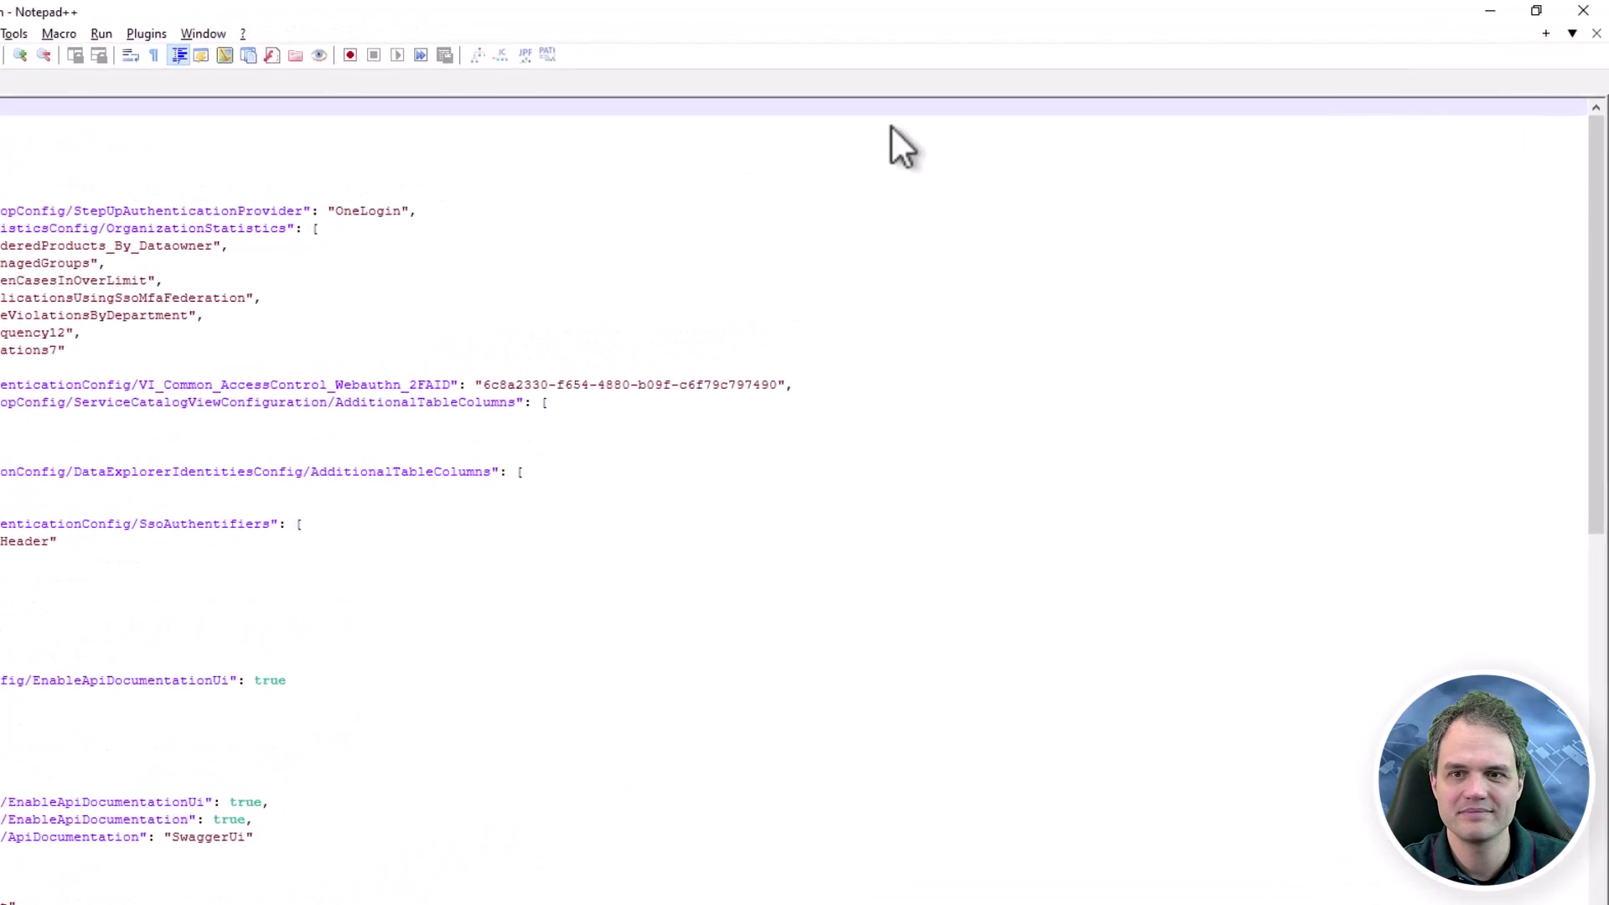
Show the menu for reverting globally or locally customized settings next to Apply.
click(1448, 315)
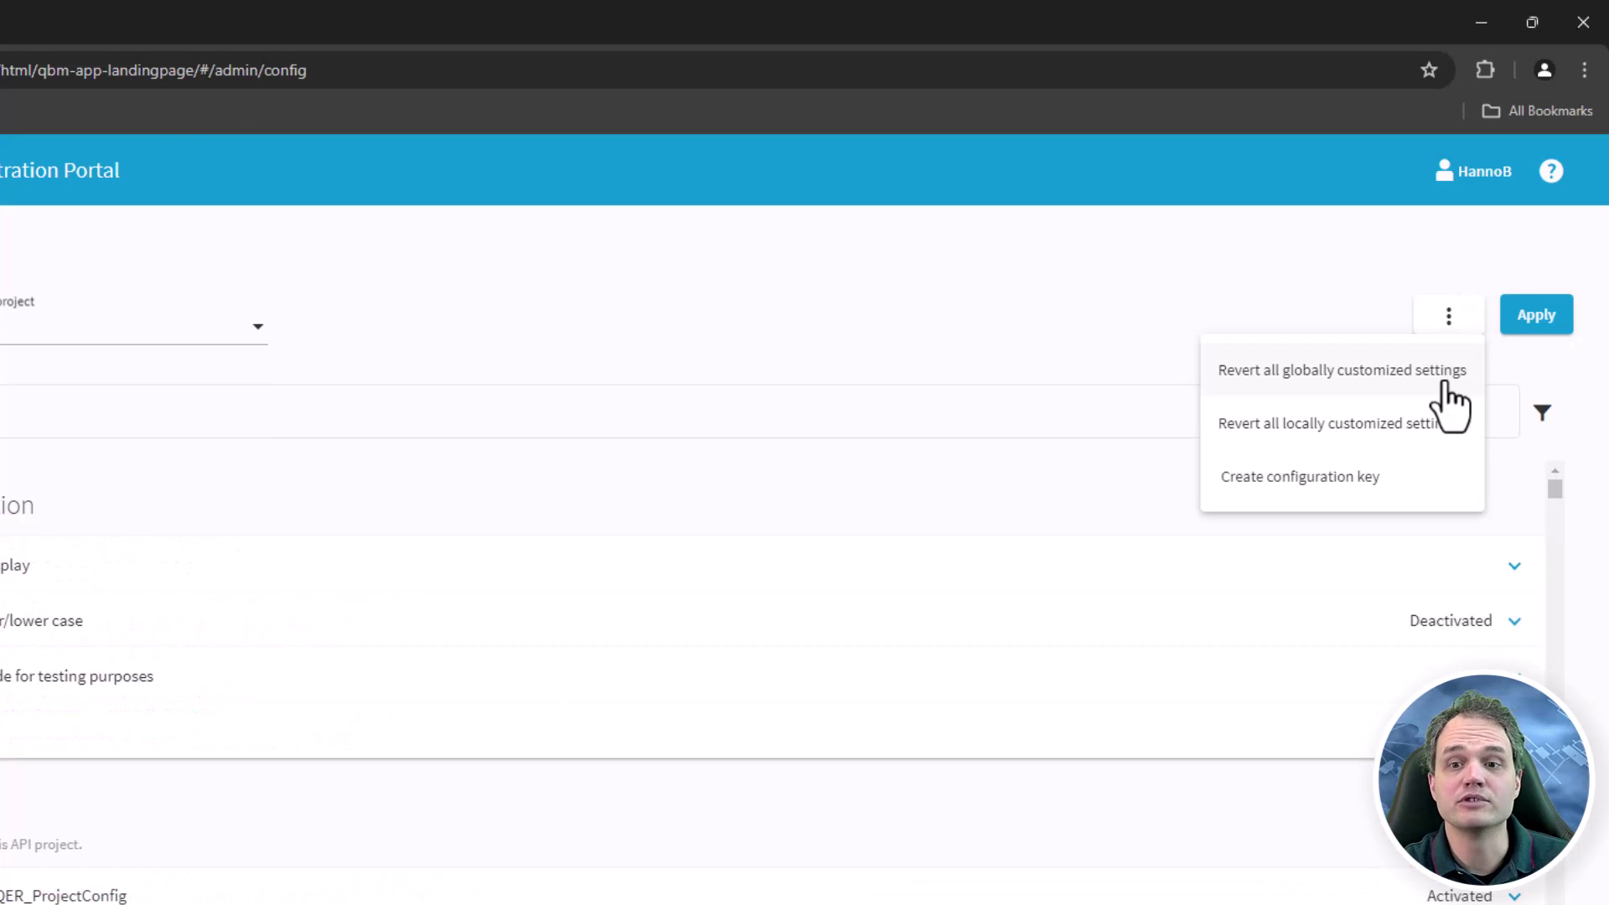